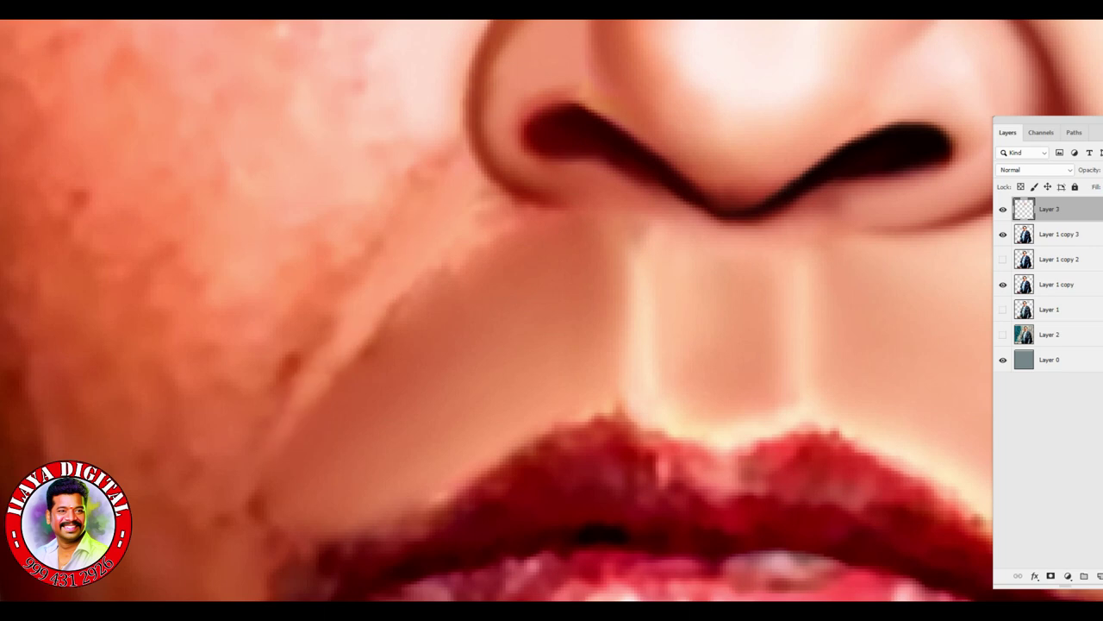
Step: On Layer 3, smooth the skin between the shaded-side nostril and upper lip and soften the smile line into the cheek
mouse_move(496, 250)
mouse_down()
mouse_move(518, 231)
mouse_move(573, 240)
mouse_move(392, 340)
mouse_move(328, 405)
mouse_up()
mouse_move(284, 474)
mouse_down()
mouse_move(276, 526)
mouse_move(328, 552)
mouse_move(388, 483)
mouse_up()
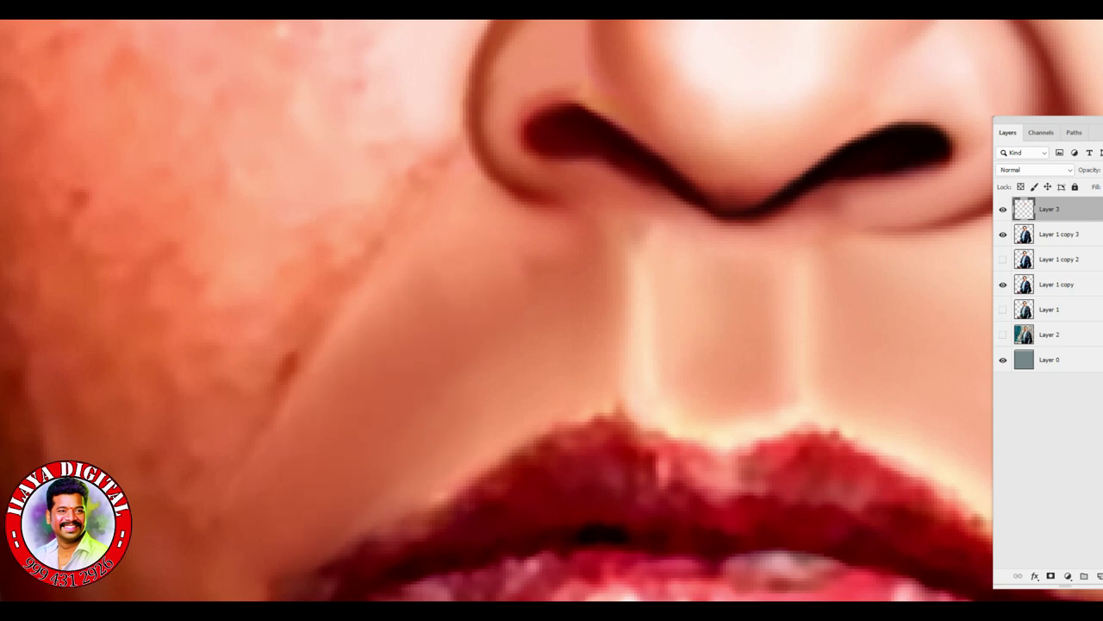
drag(526, 267, 587, 370)
drag(517, 380, 449, 440)
drag(612, 242, 603, 405)
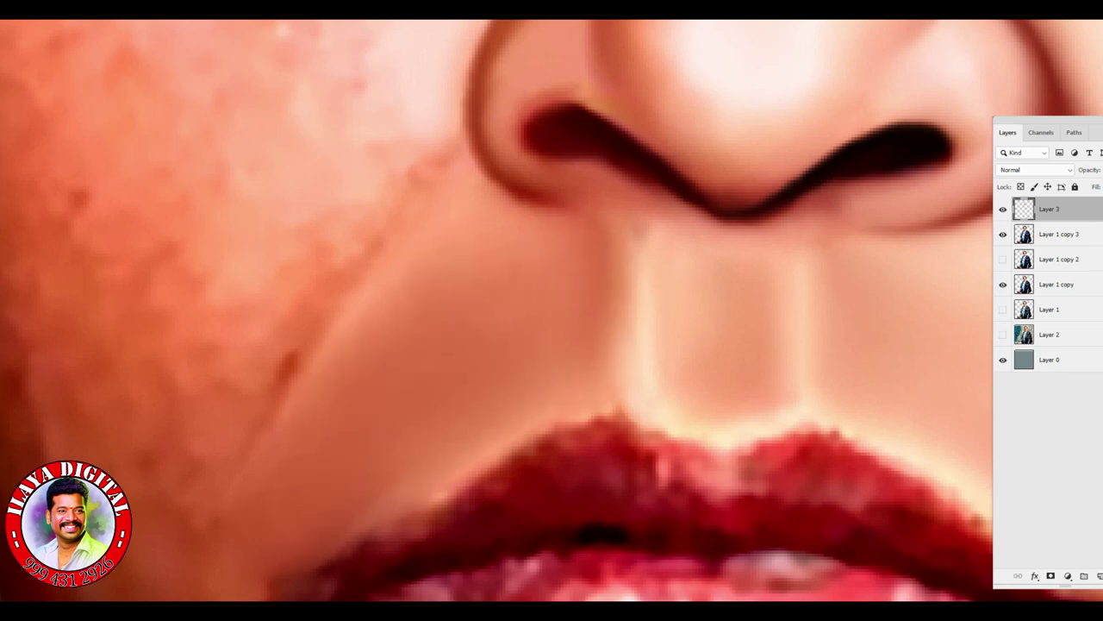
mouse_move(198, 470)
mouse_down()
mouse_move(241, 399)
mouse_move(405, 216)
mouse_move(442, 150)
mouse_up()
Step: Smooth the skin directly beneath the shaded-side eyeglass lens and along the crease beside the nose
scroll(476, 503, down, 5)
scroll(475, 503, up, 2)
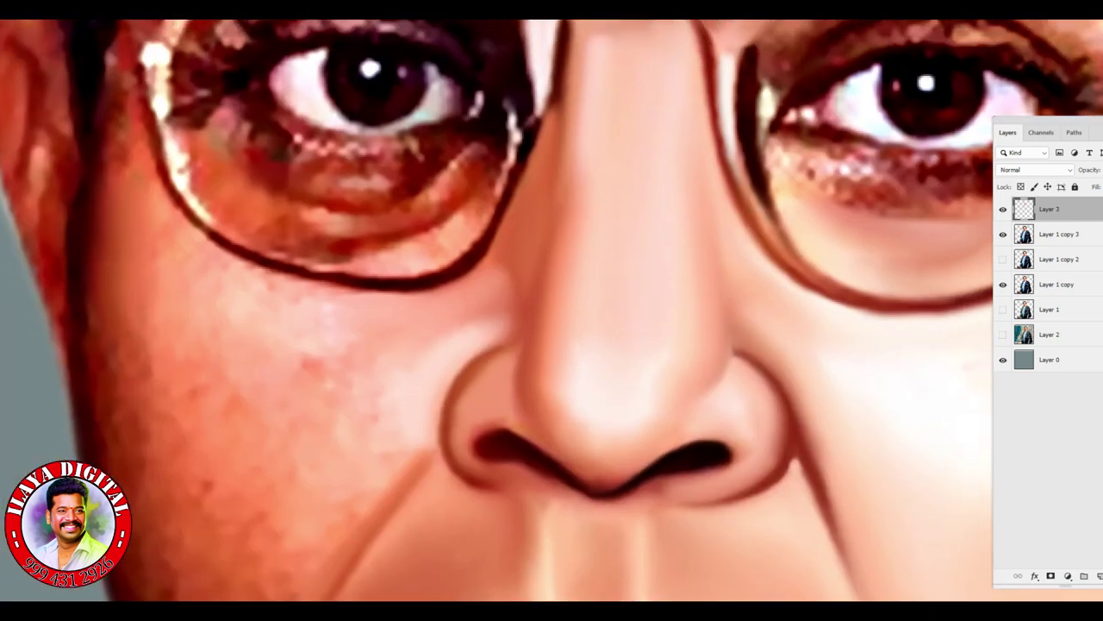
mouse_move(142, 216)
mouse_down()
mouse_move(254, 297)
mouse_move(362, 312)
mouse_up()
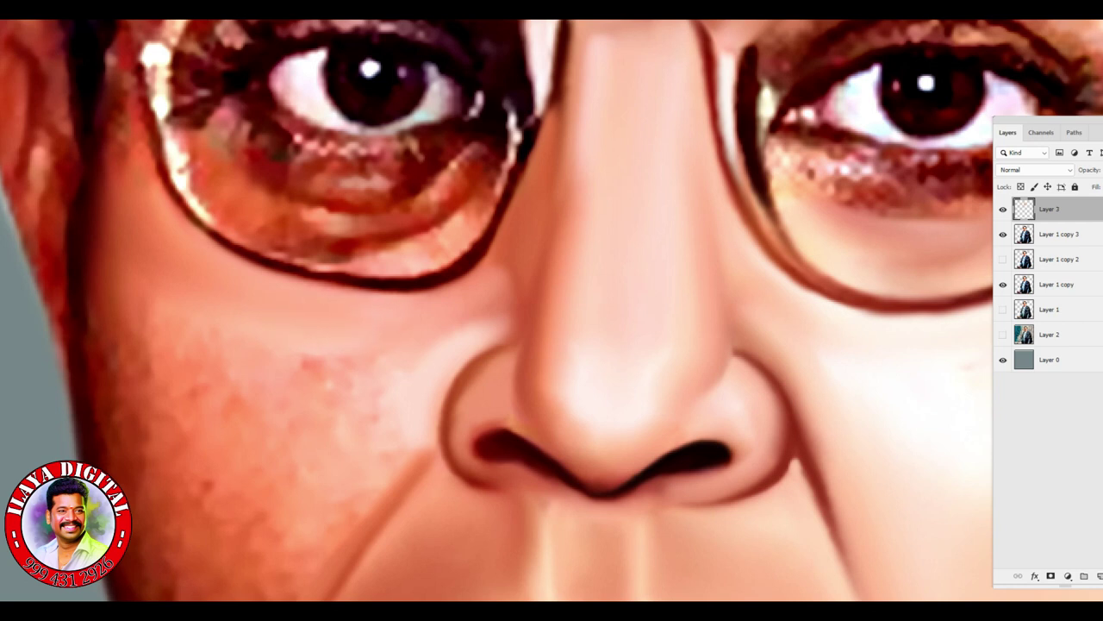
mouse_move(431, 306)
mouse_down()
mouse_move(478, 289)
mouse_move(513, 245)
mouse_up()
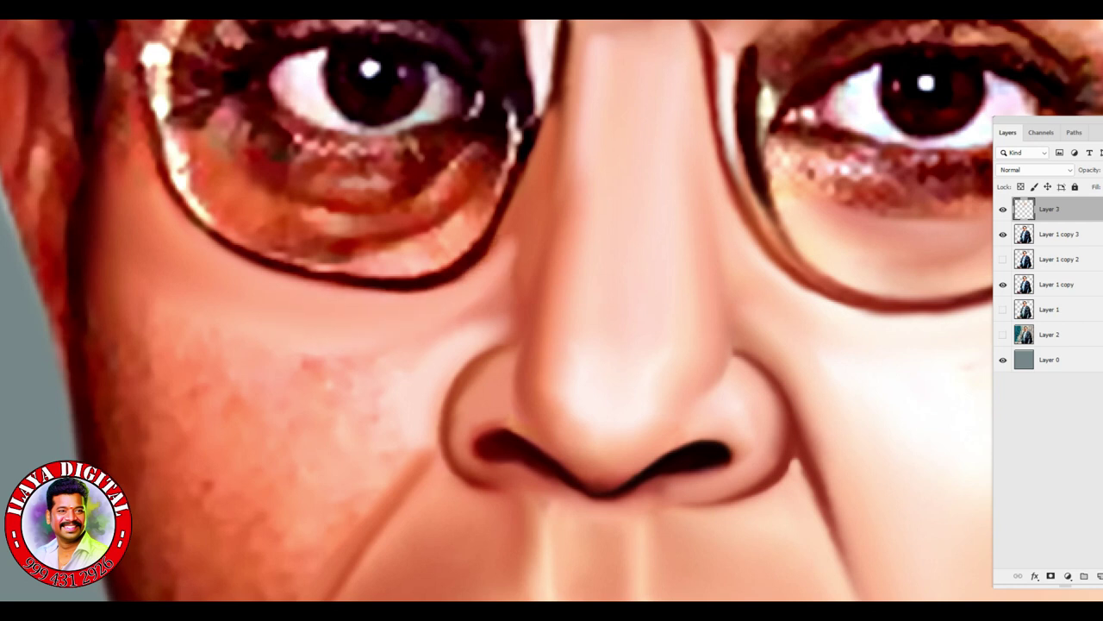
drag(485, 350, 504, 317)
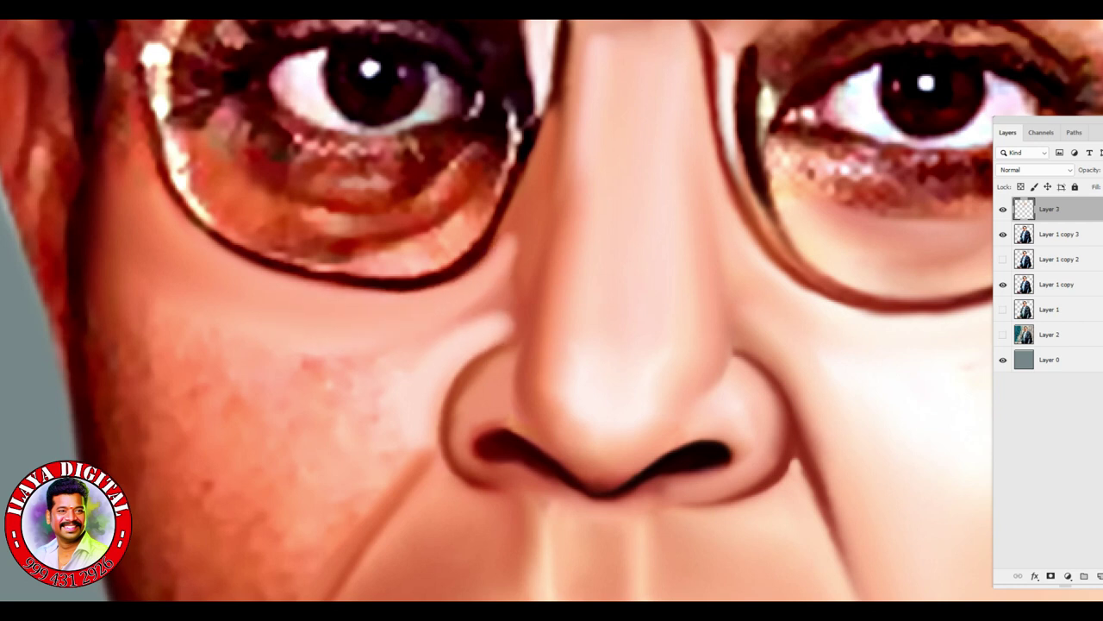
Step: Blend the blotchy texture of the shaded cheek into even gradients from the face edge to the smile line
drag(150, 319, 181, 569)
mouse_move(250, 586)
mouse_down()
mouse_move(293, 491)
mouse_move(353, 466)
mouse_up()
drag(130, 302, 130, 418)
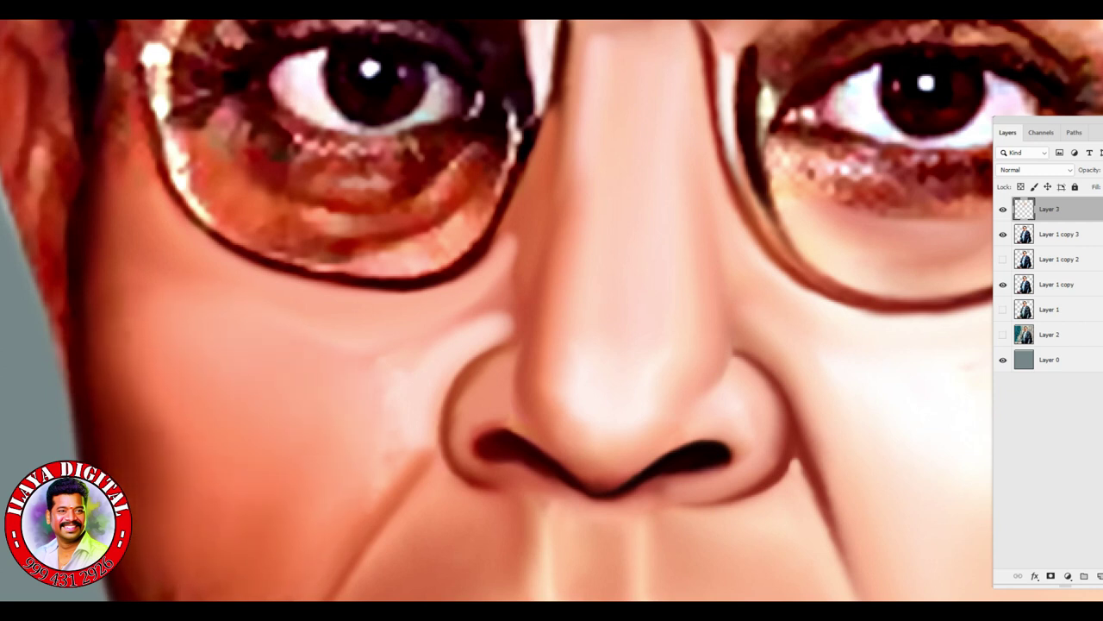
drag(168, 371, 172, 527)
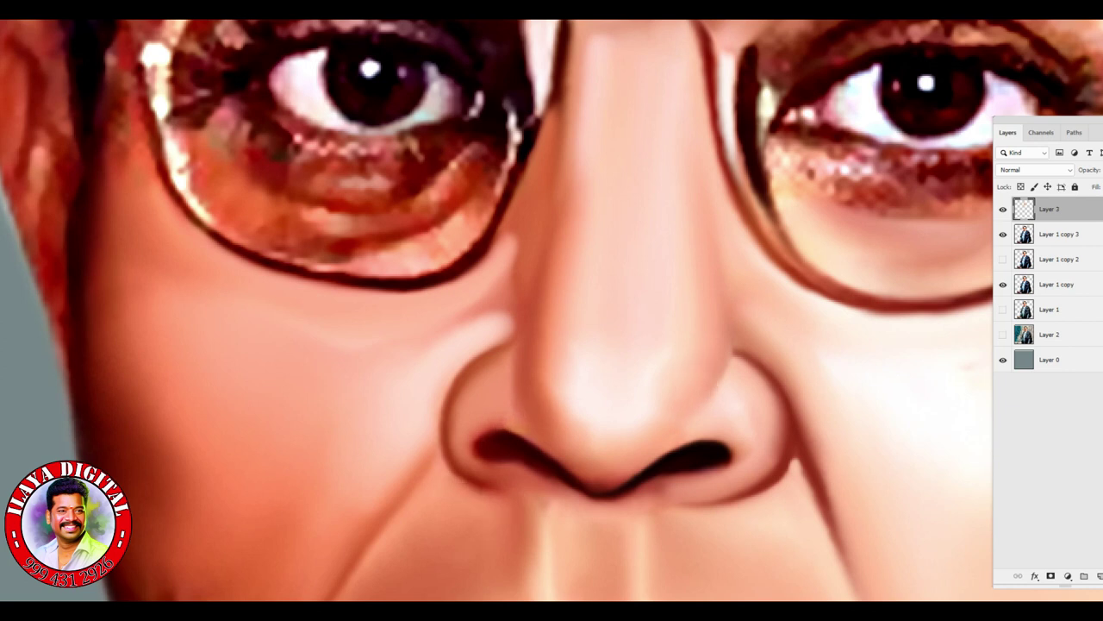
Step: Smooth the shaded lower cheek and jaw beside the mouth corner, with the portrait's outline loaded as a selection
scroll(495, 310, down, 5)
scroll(520, 437, down, 5)
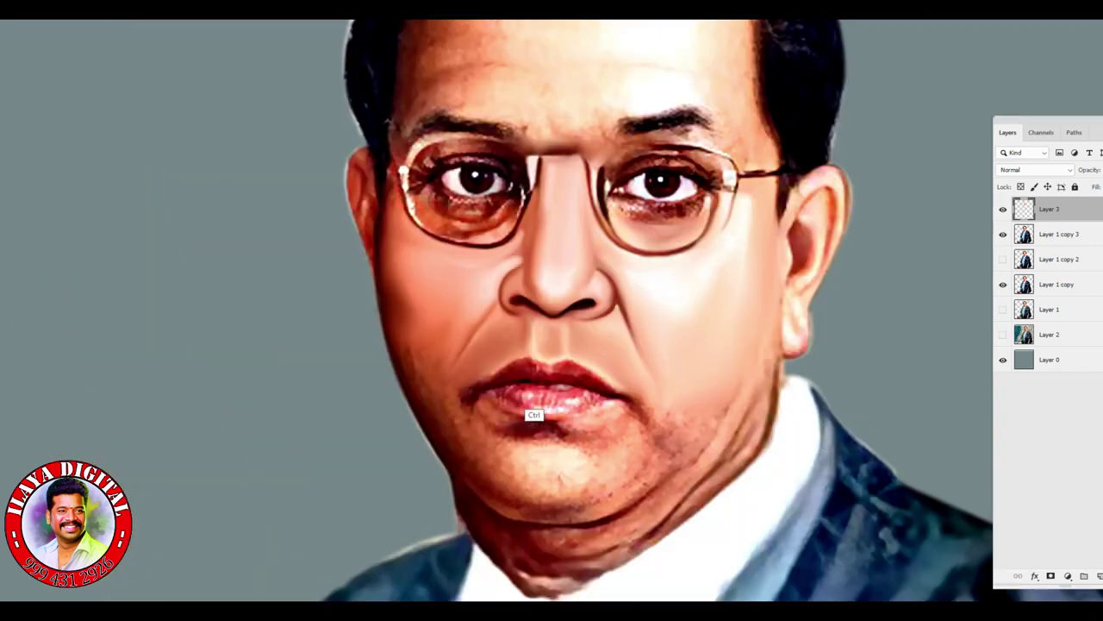
scroll(534, 411, up, 8)
scroll(496, 310, up, 2)
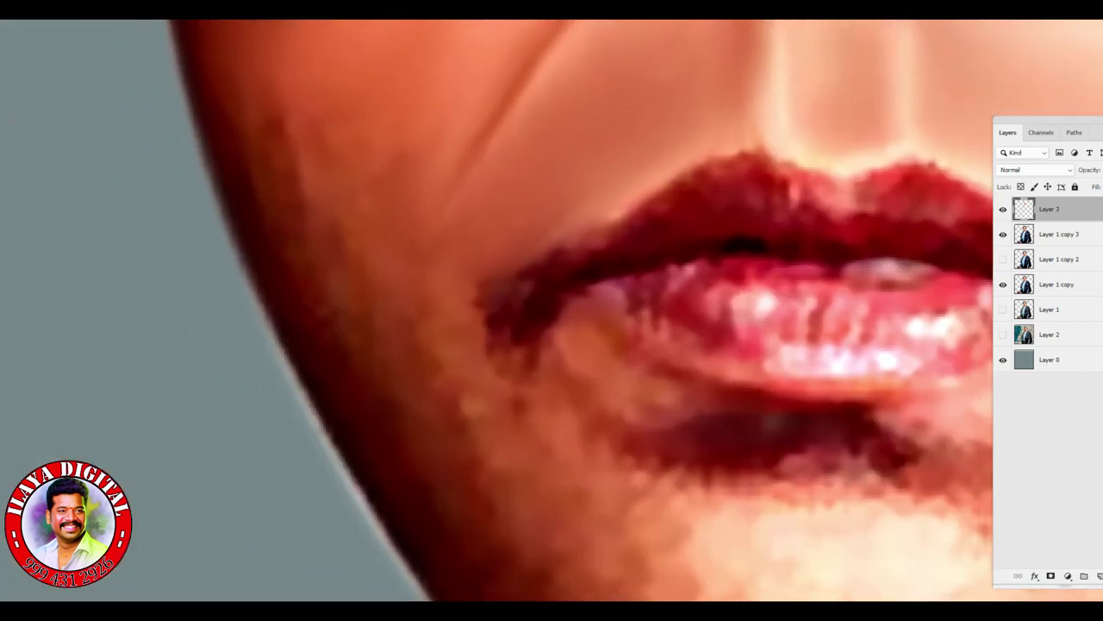
Step: Smooth the stubbled patch on the lit-side lower cheek beside the mouth corner
scroll(569, 332, down, 3)
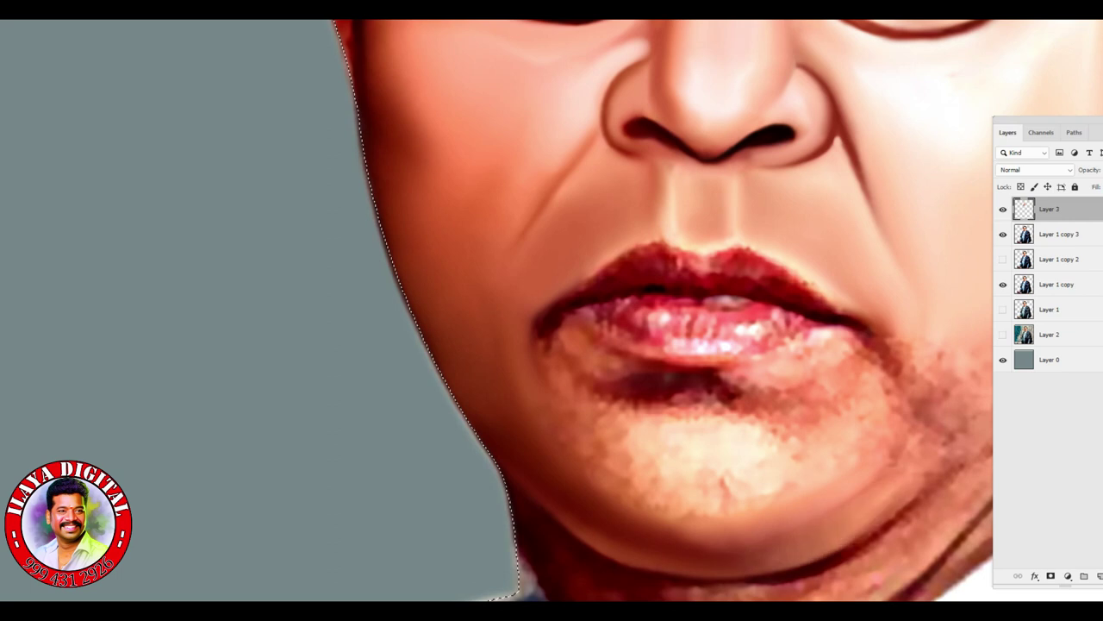
scroll(495, 311, right, 5)
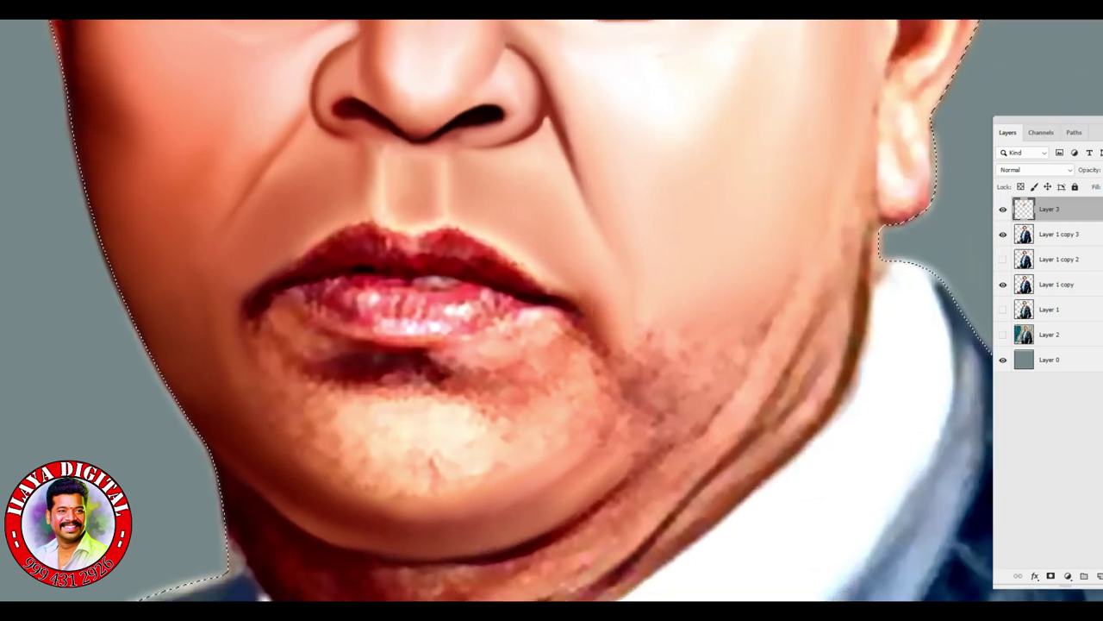
drag(707, 406, 617, 483)
drag(681, 362, 663, 293)
mouse_move(690, 345)
mouse_down()
mouse_move(634, 414)
mouse_move(620, 457)
mouse_up()
mouse_move(638, 336)
mouse_down()
mouse_move(595, 371)
mouse_move(659, 347)
mouse_move(694, 306)
mouse_up()
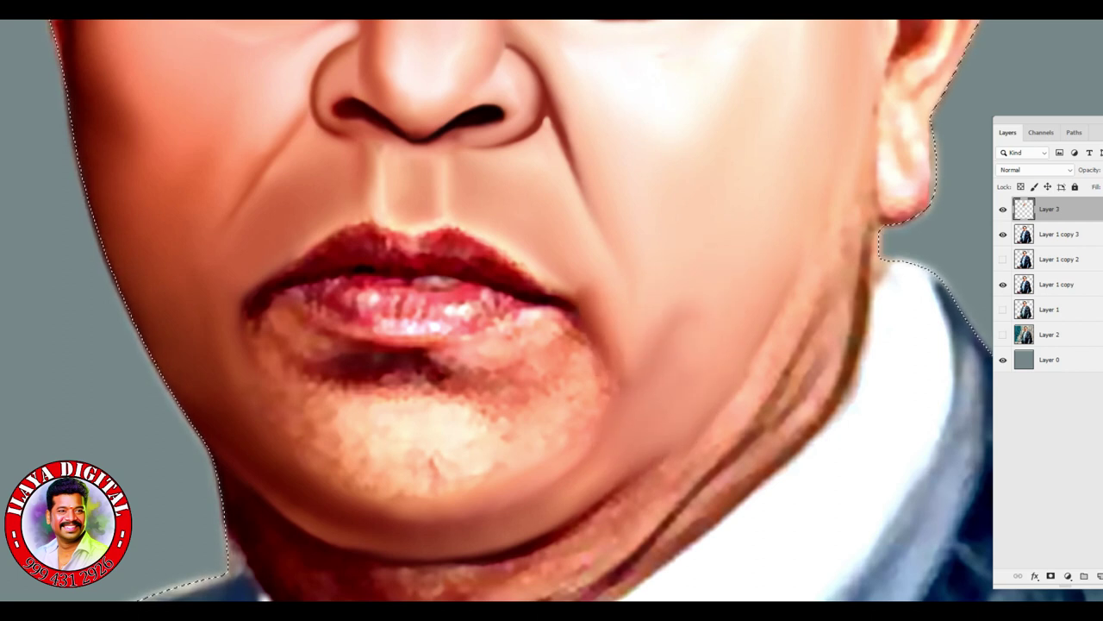
Step: Blend the lit-side jawline and neck folds smoothly down to the white collar edge
drag(802, 302, 657, 500)
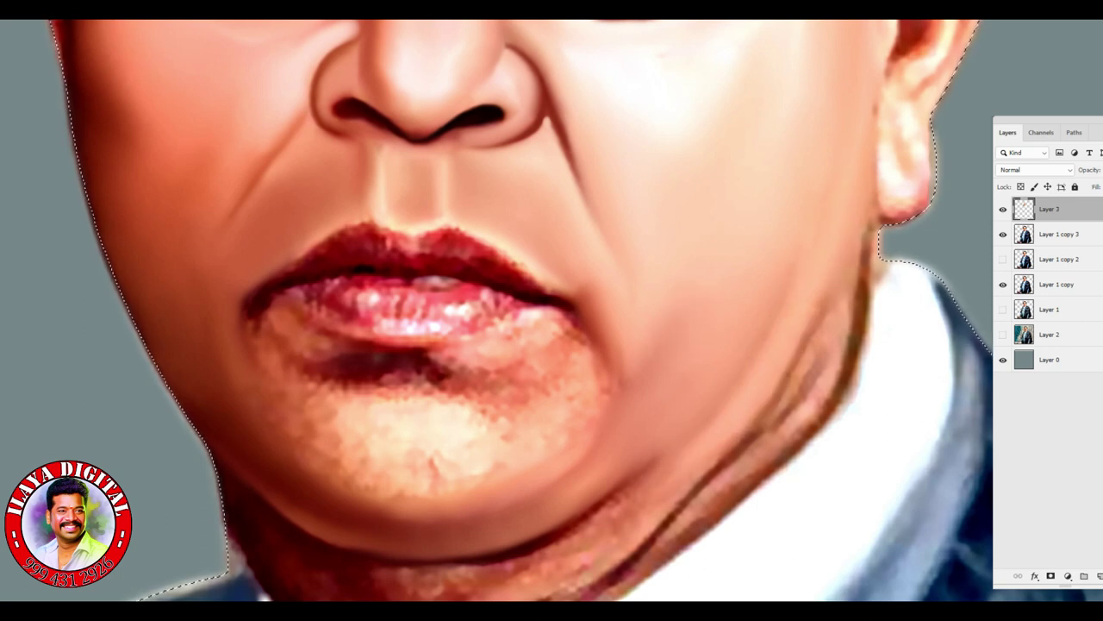
drag(850, 311, 776, 440)
mouse_move(823, 392)
mouse_down()
mouse_move(780, 449)
mouse_move(642, 560)
mouse_move(811, 284)
mouse_up()
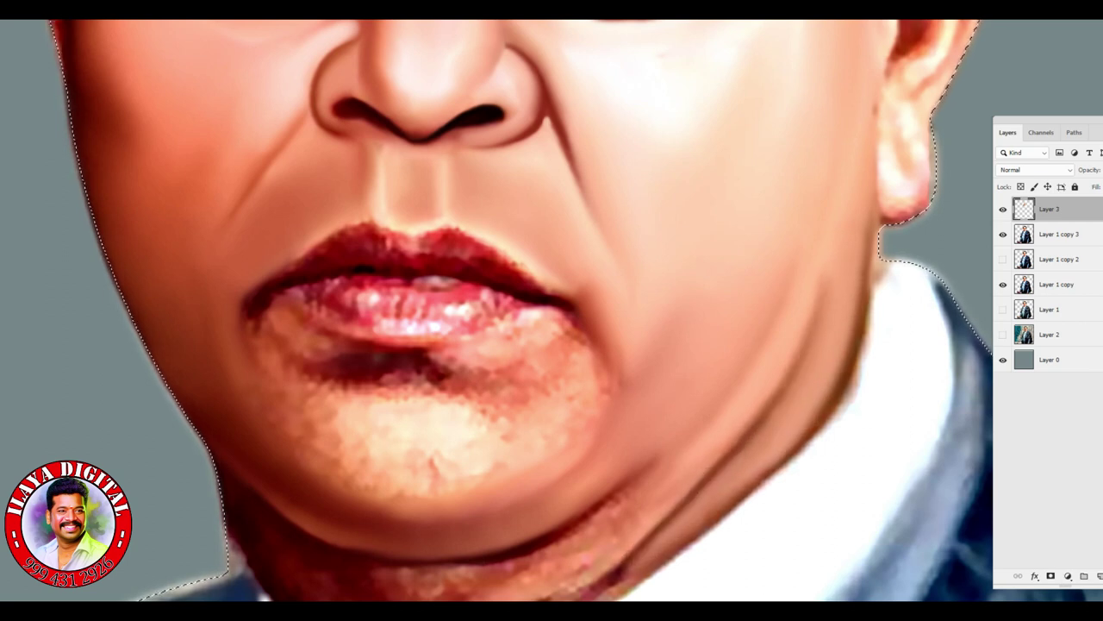
drag(819, 435, 871, 318)
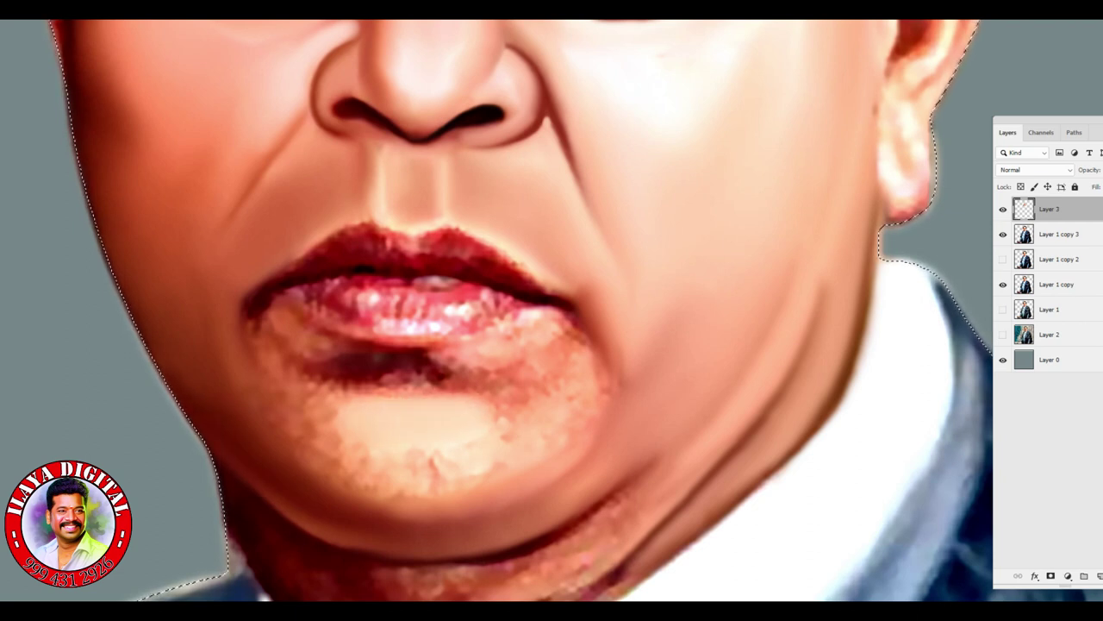
Step: Smooth the chin highlight and blend the surrounding chin skin into soft tones
drag(367, 439, 332, 413)
mouse_move(345, 479)
mouse_down()
mouse_move(496, 469)
mouse_move(328, 470)
mouse_move(521, 406)
mouse_up()
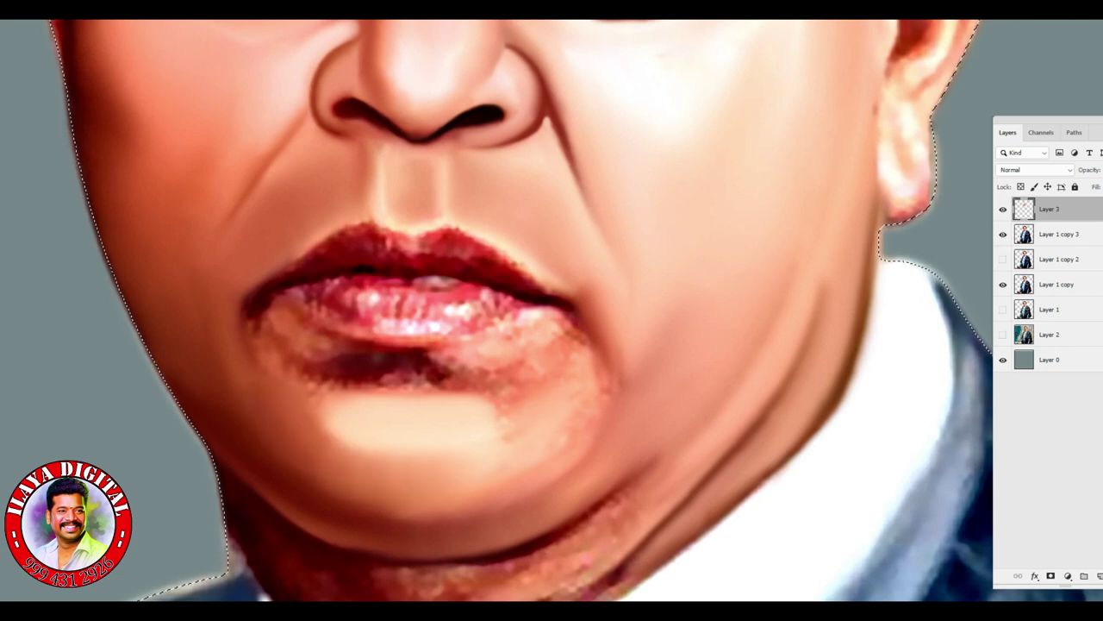
mouse_move(513, 469)
mouse_down()
mouse_move(508, 410)
mouse_move(435, 470)
mouse_move(371, 496)
mouse_move(422, 487)
mouse_up()
drag(345, 483, 491, 487)
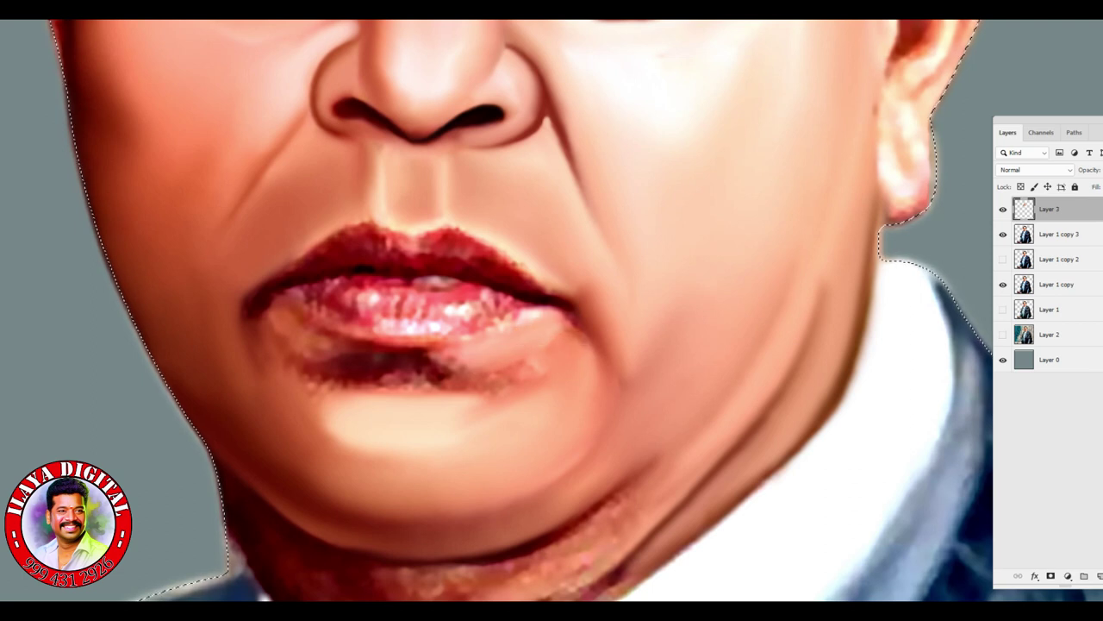
Step: Soften the dark shadow beneath the lower lip and blend the skin around it into the chin highlight
drag(448, 378, 522, 362)
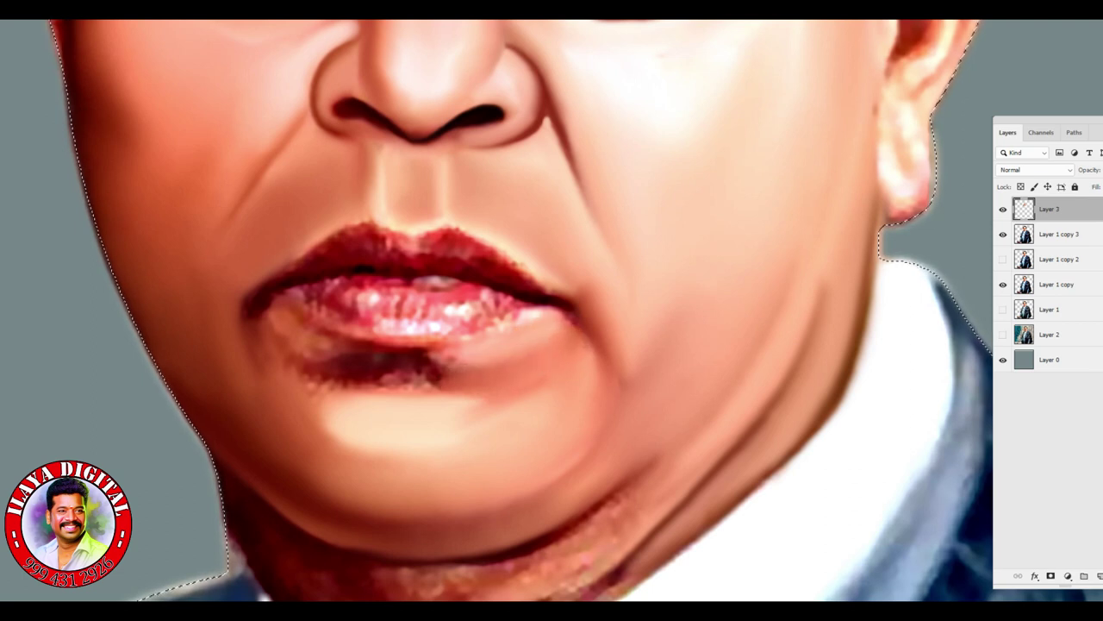
mouse_move(379, 379)
mouse_down()
mouse_move(465, 355)
mouse_move(371, 389)
mouse_up()
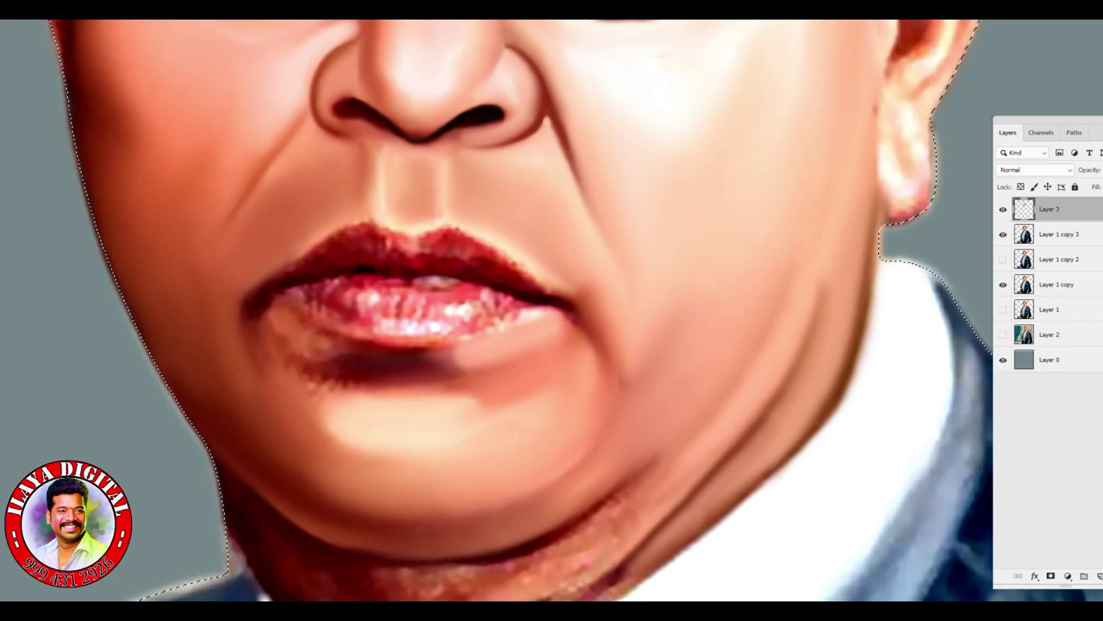
drag(426, 357, 461, 358)
mouse_move(327, 375)
mouse_down()
mouse_move(379, 392)
mouse_move(319, 414)
mouse_move(397, 414)
mouse_up()
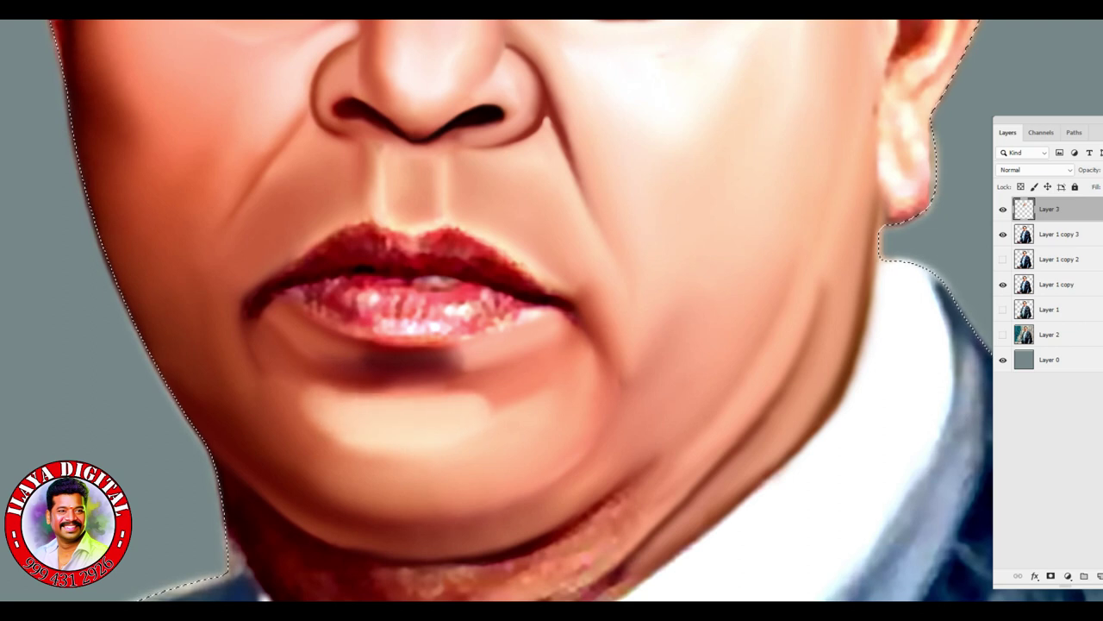
drag(327, 396, 423, 431)
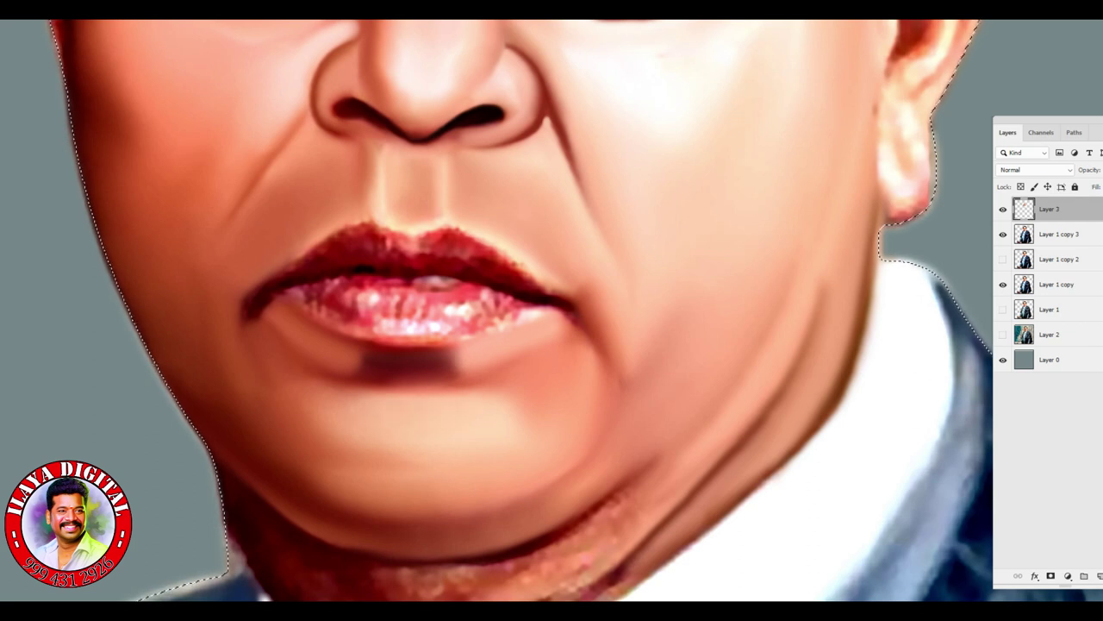
Step: Smooth the shadowed neck beneath the chin down to the collar opening
scroll(497, 311, down, 3)
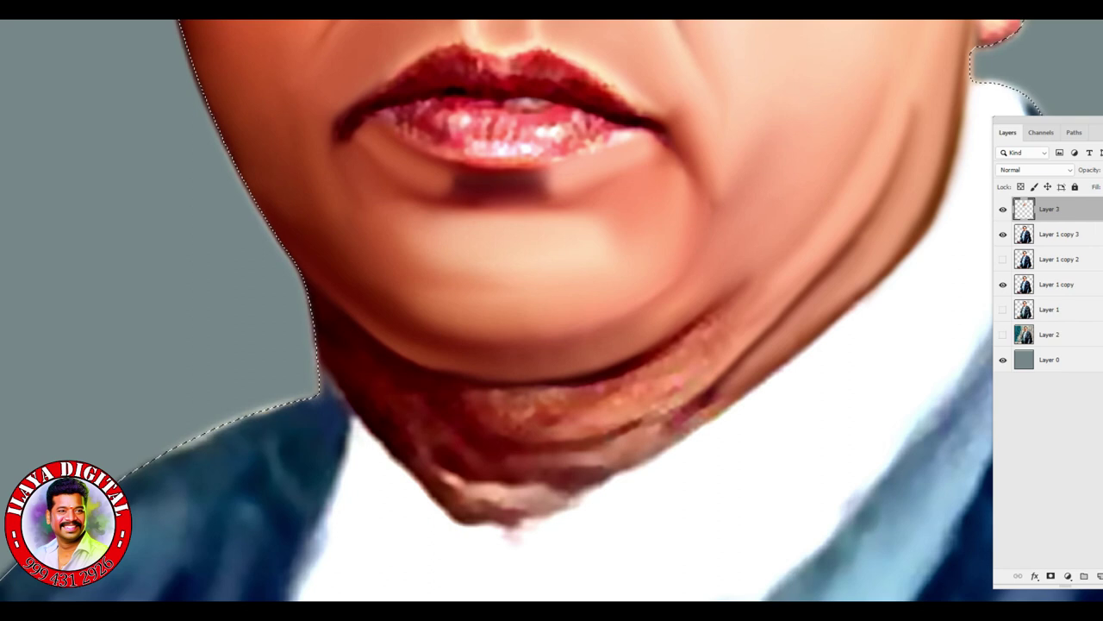
mouse_move(344, 401)
mouse_down()
mouse_move(317, 349)
mouse_move(315, 379)
mouse_move(525, 495)
mouse_move(732, 379)
mouse_move(603, 478)
mouse_move(466, 509)
mouse_move(508, 418)
mouse_move(457, 396)
mouse_move(742, 285)
mouse_move(483, 436)
mouse_move(612, 410)
mouse_move(758, 268)
mouse_move(517, 448)
mouse_move(630, 405)
mouse_move(474, 483)
mouse_move(561, 440)
mouse_move(508, 456)
mouse_up()
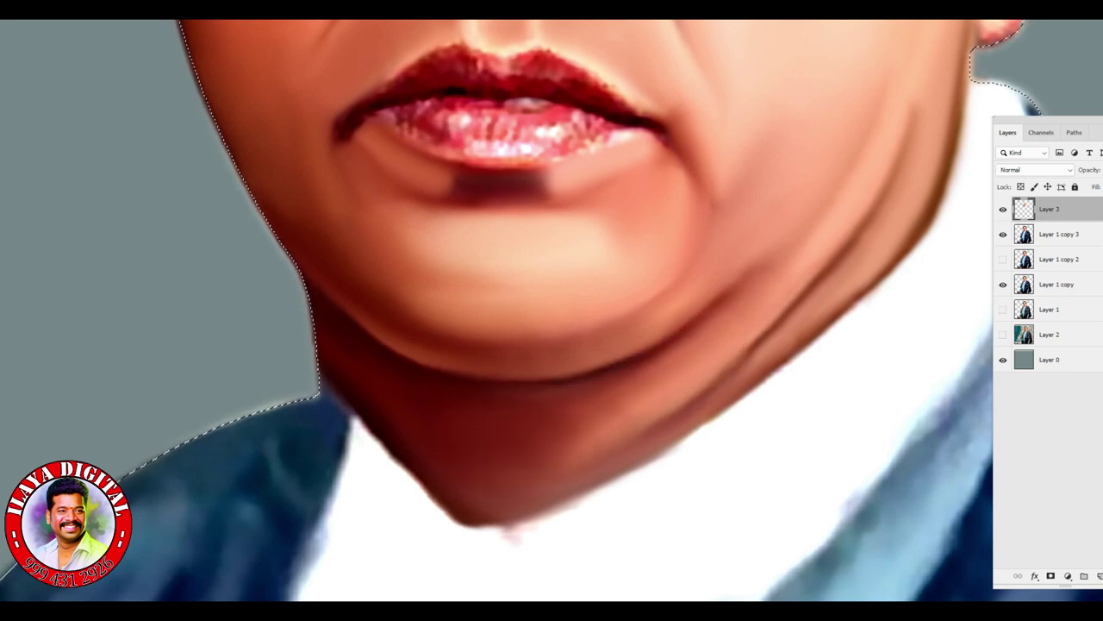
drag(362, 431, 483, 509)
Step: Smooth the shaded side of the forehead from the hairline down to the wrinkle above the eyebrow
scroll(496, 310, up, 10)
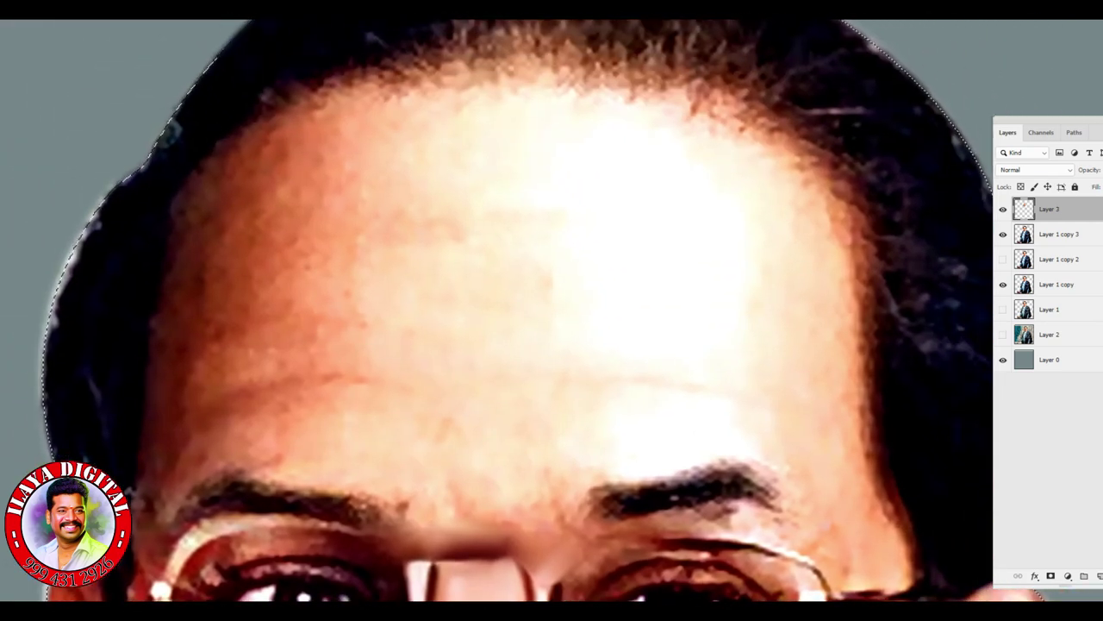
drag(297, 121, 319, 211)
drag(310, 103, 397, 190)
drag(276, 112, 431, 156)
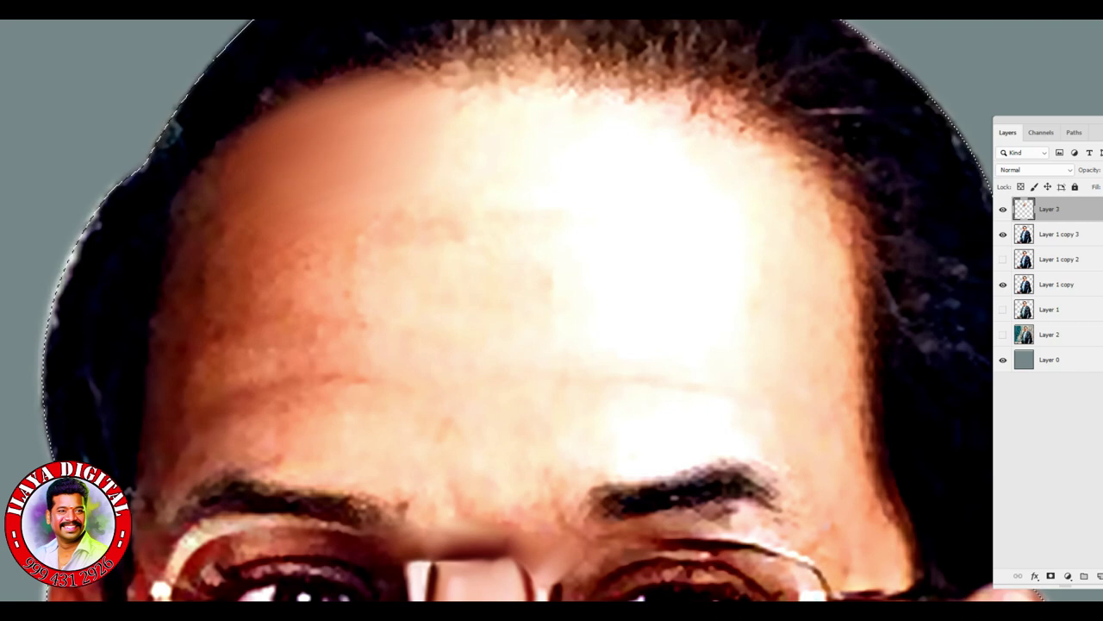
drag(259, 112, 379, 215)
drag(293, 125, 345, 177)
drag(190, 276, 285, 414)
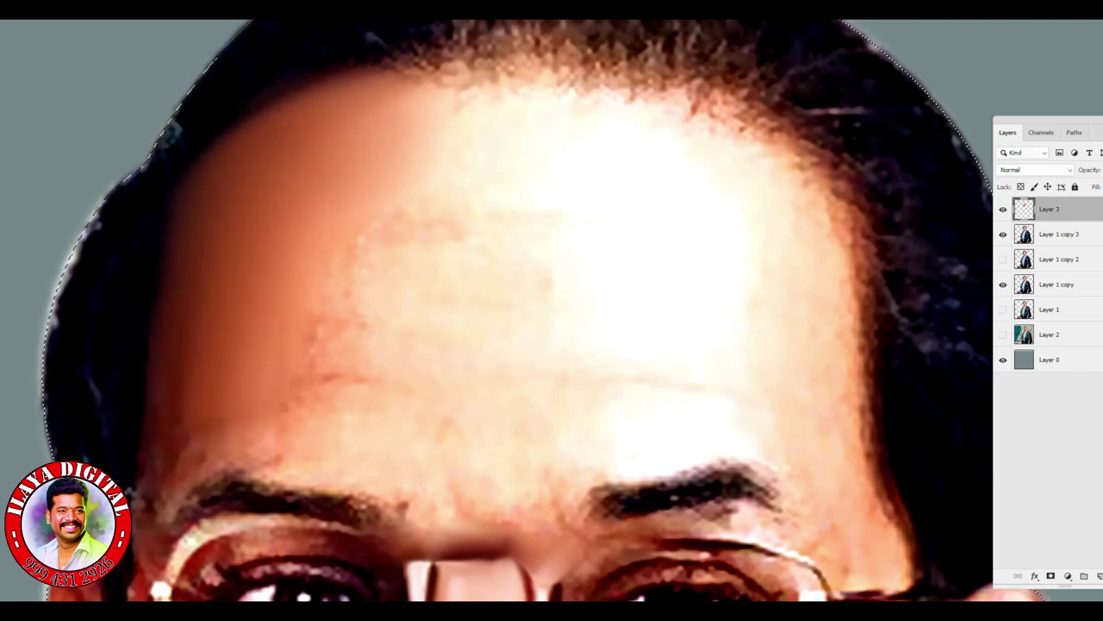
drag(259, 319, 405, 431)
drag(311, 362, 543, 448)
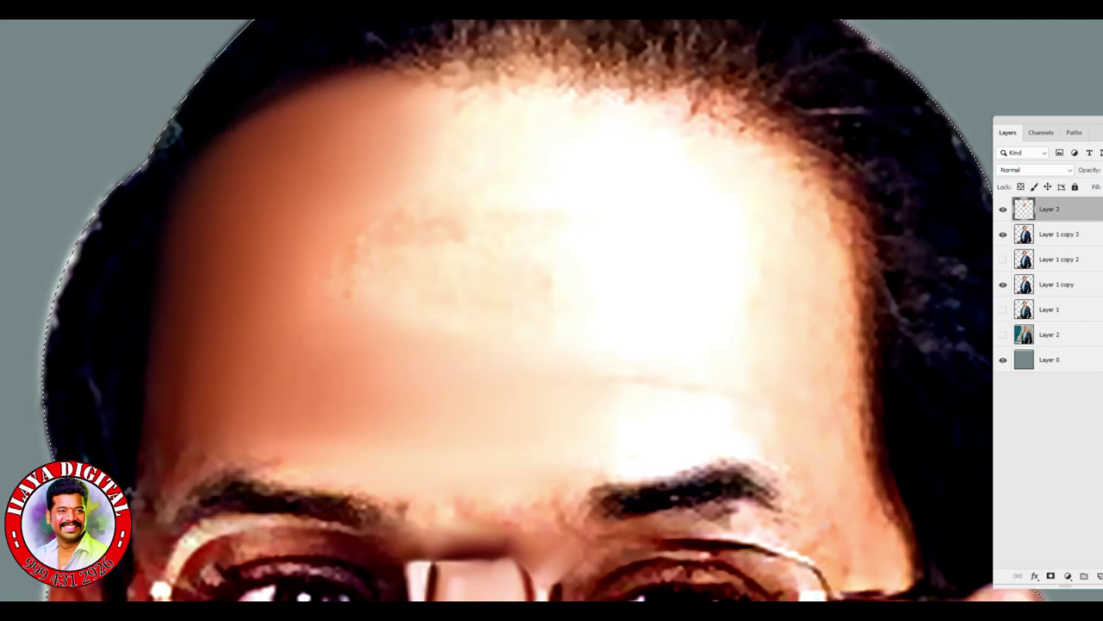
Step: Blend the middle and upper forehead and soften its edge into the hairline
drag(310, 328, 483, 198)
drag(379, 319, 578, 120)
drag(371, 95, 517, 52)
drag(465, 129, 706, 78)
drag(551, 78, 599, 43)
drag(302, 215, 595, 69)
drag(759, 147, 604, 73)
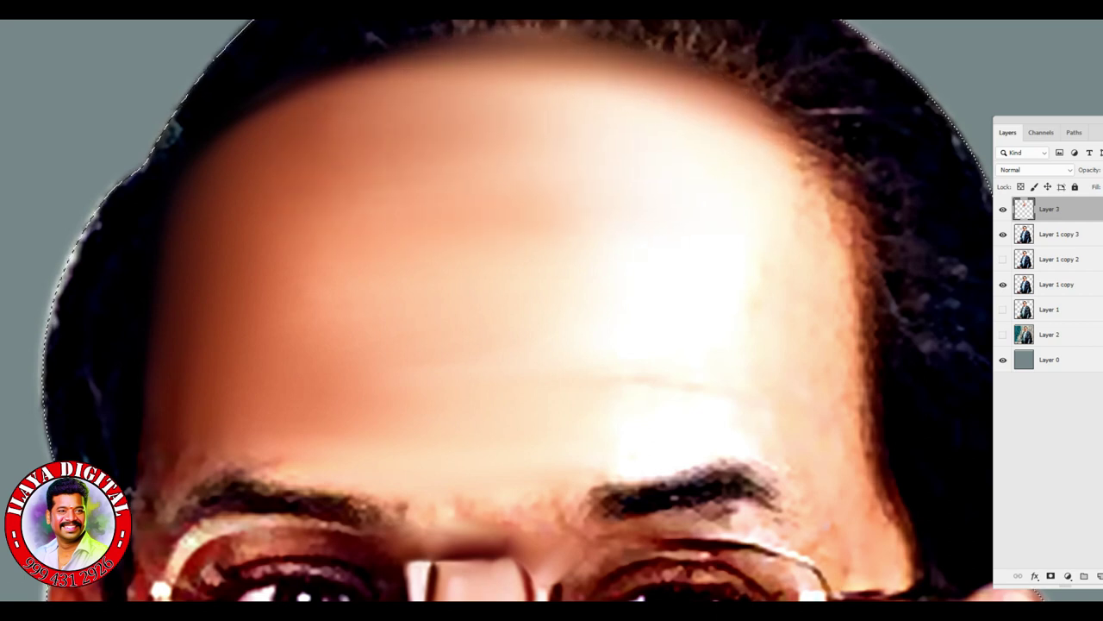
Step: Smooth the bright side of the forehead and its side hairline, blending away the remaining wrinkle above the brow
drag(241, 362, 344, 233)
mouse_move(706, 95)
mouse_down()
mouse_move(828, 189)
mouse_move(775, 130)
mouse_move(853, 241)
mouse_up()
drag(759, 120, 858, 362)
mouse_move(810, 327)
mouse_down()
mouse_move(526, 345)
mouse_move(448, 362)
mouse_up()
Step: Smooth the lit-side temple and hairline edge from the forehead down to the eyeglass arm
key(ctrl+d)
drag(552, 345, 440, 285)
drag(603, 344, 405, 293)
key(ctrl+shift+d)
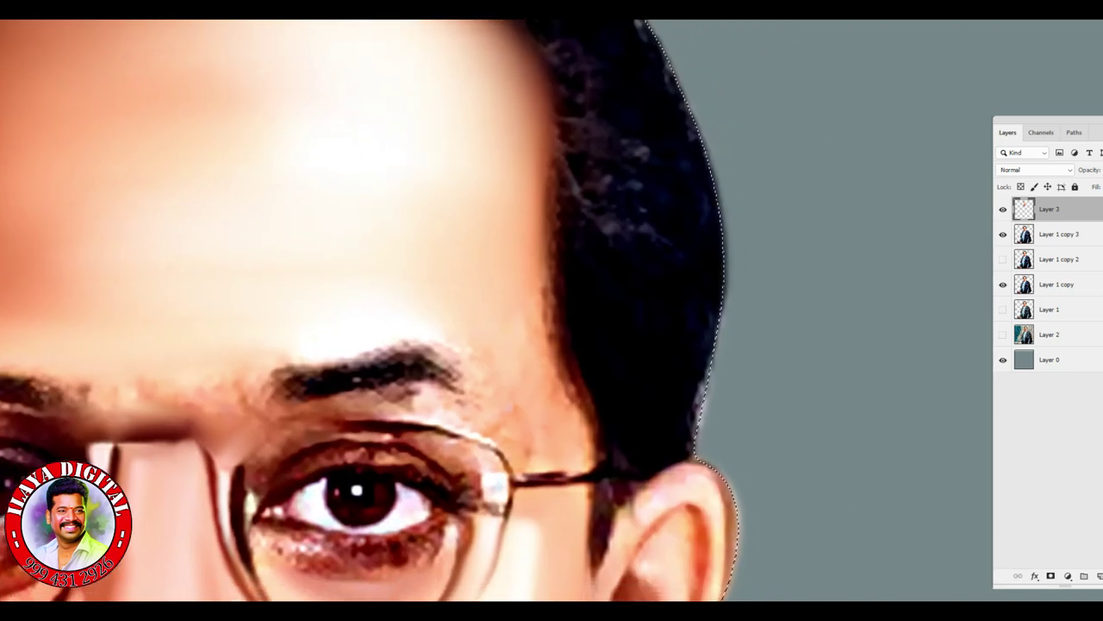
mouse_move(526, 103)
mouse_down()
mouse_move(540, 319)
mouse_move(569, 396)
mouse_move(536, 242)
mouse_up()
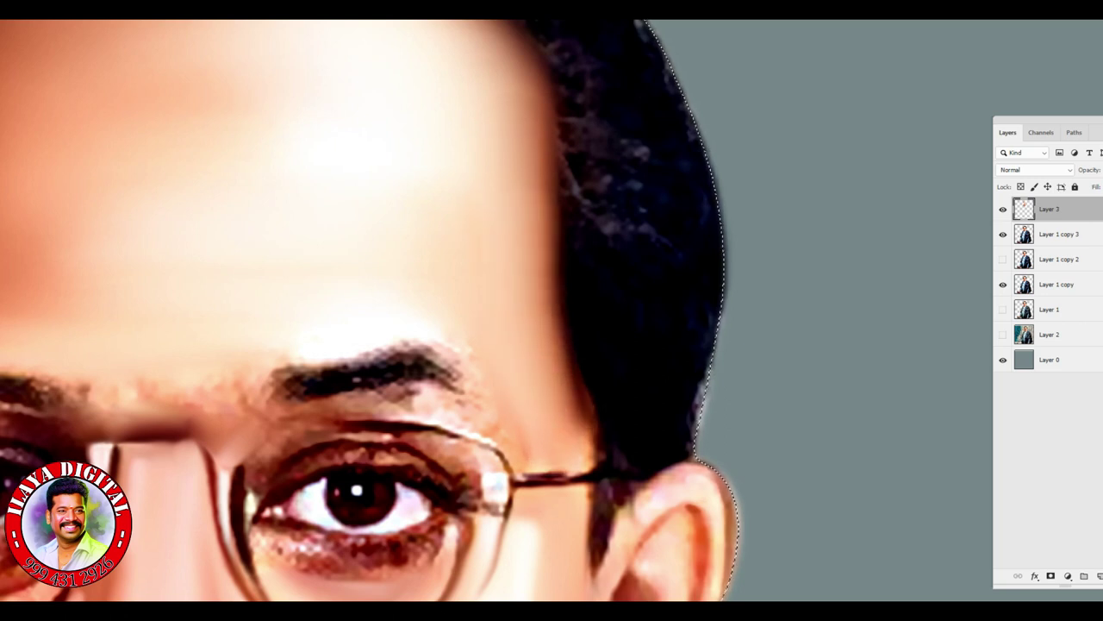
drag(578, 436, 556, 474)
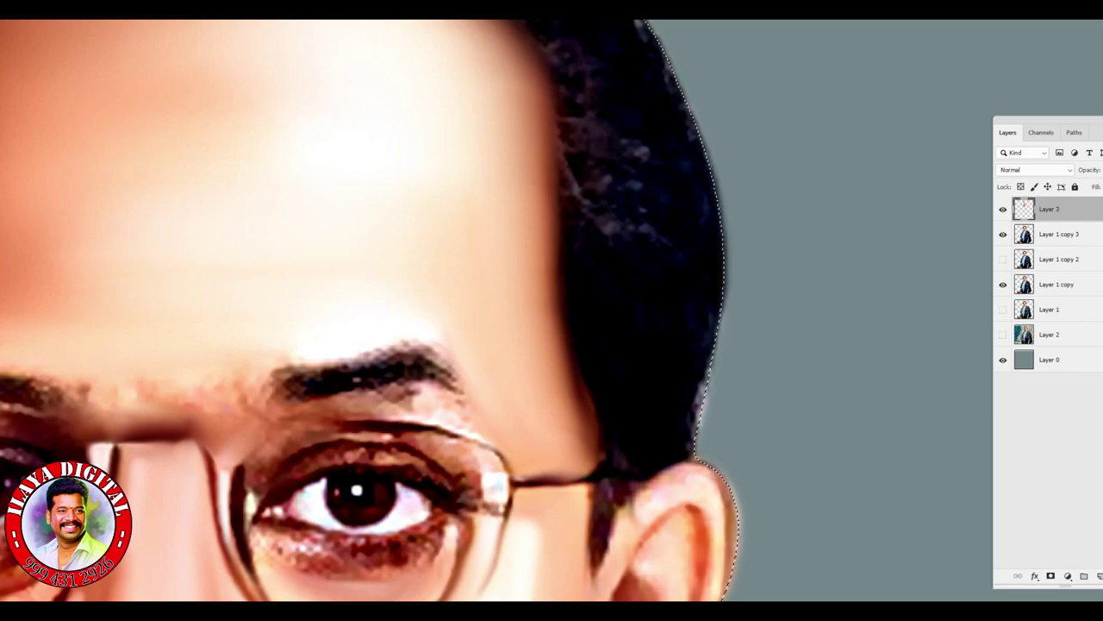
Step: Smooth the skin above the shaded-side eyebrow and blend the adjoining temple and ear
scroll(496, 311, left, 10)
scroll(496, 310, down, 2)
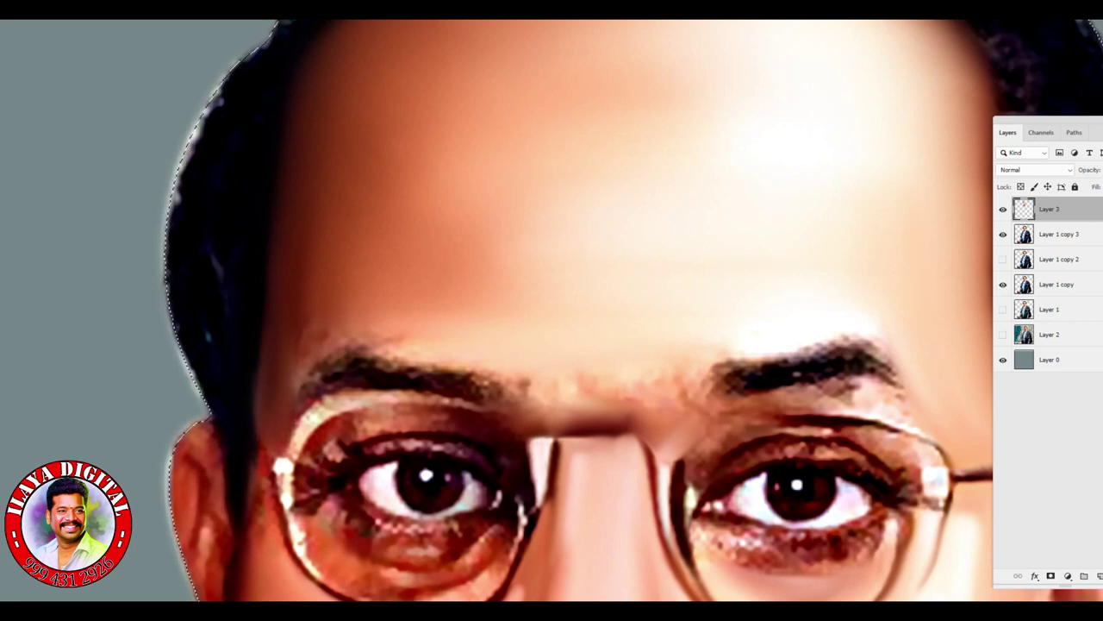
drag(315, 355, 444, 347)
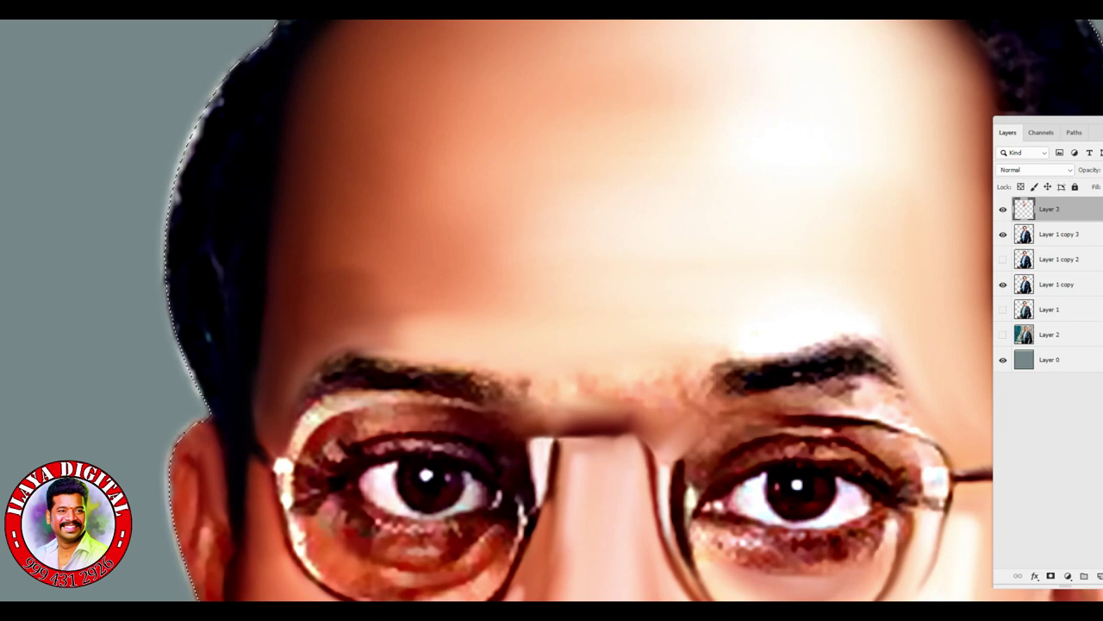
drag(483, 483, 627, 182)
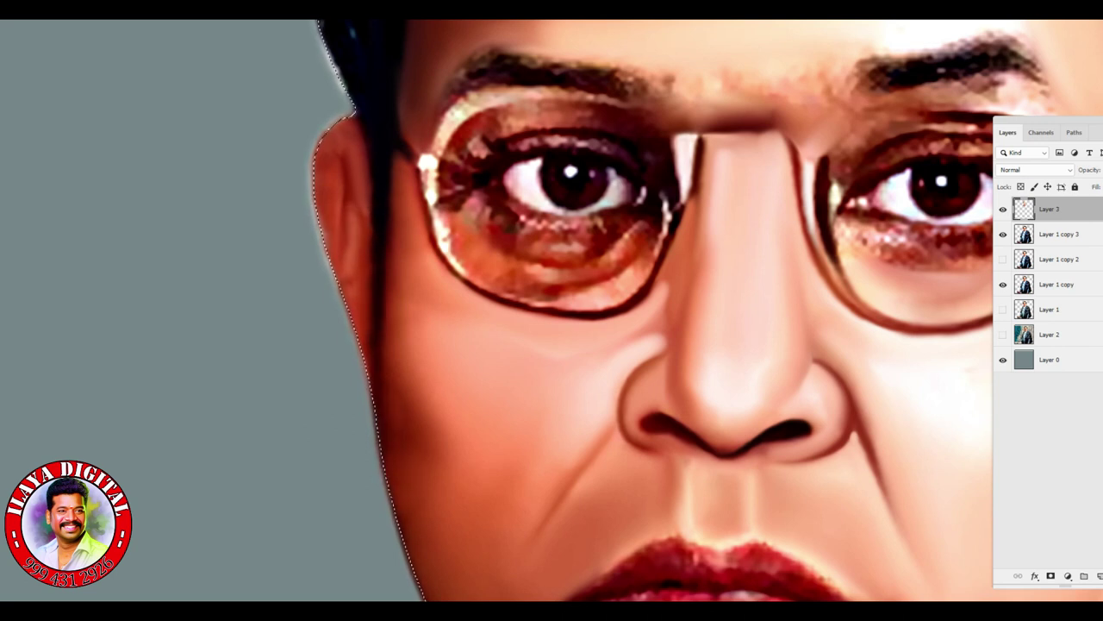
Step: Smooth the lit-side earlobe and blend its blotchy highlights into the ear and the adjoining cheek
key(ctrl+minus)
key(ctrl+plus)
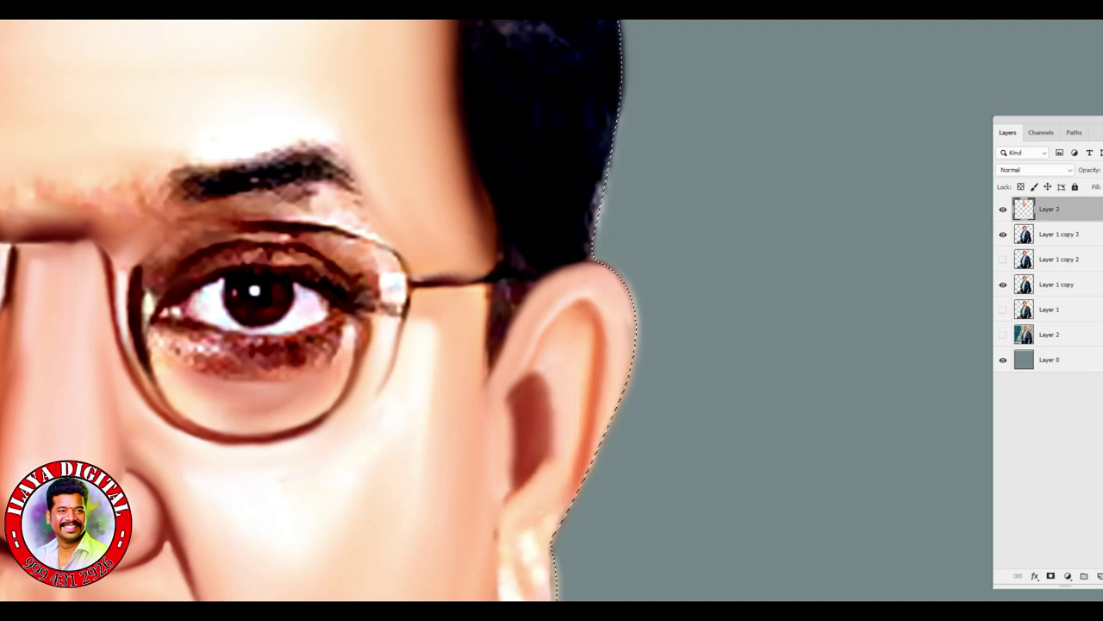
scroll(362, 311, down, 5)
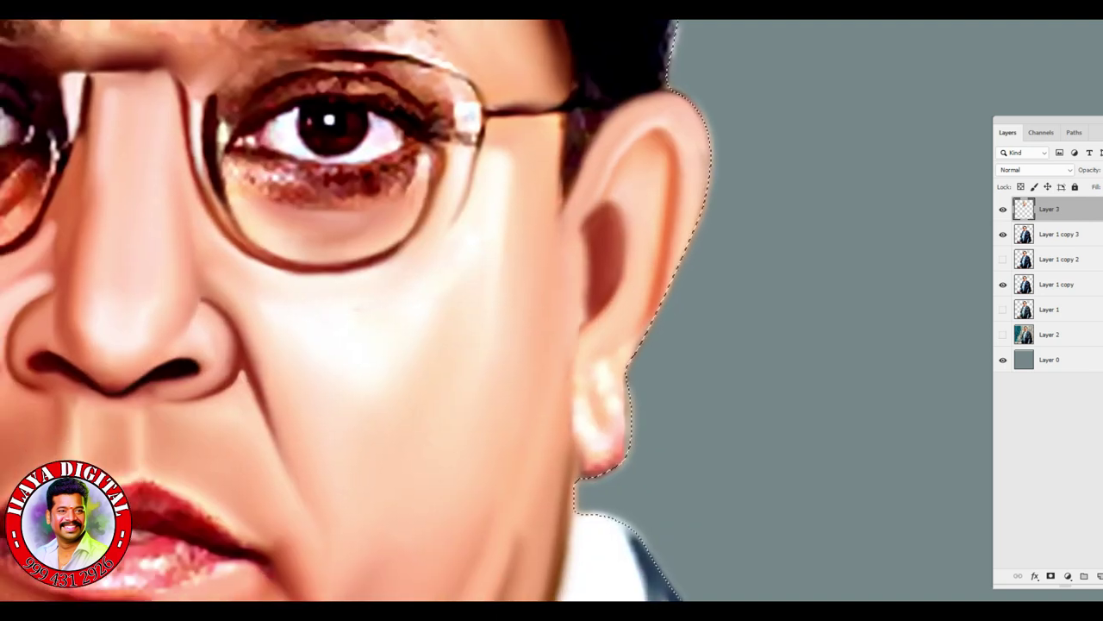
mouse_move(603, 457)
mouse_down()
mouse_move(617, 457)
mouse_move(603, 388)
mouse_up()
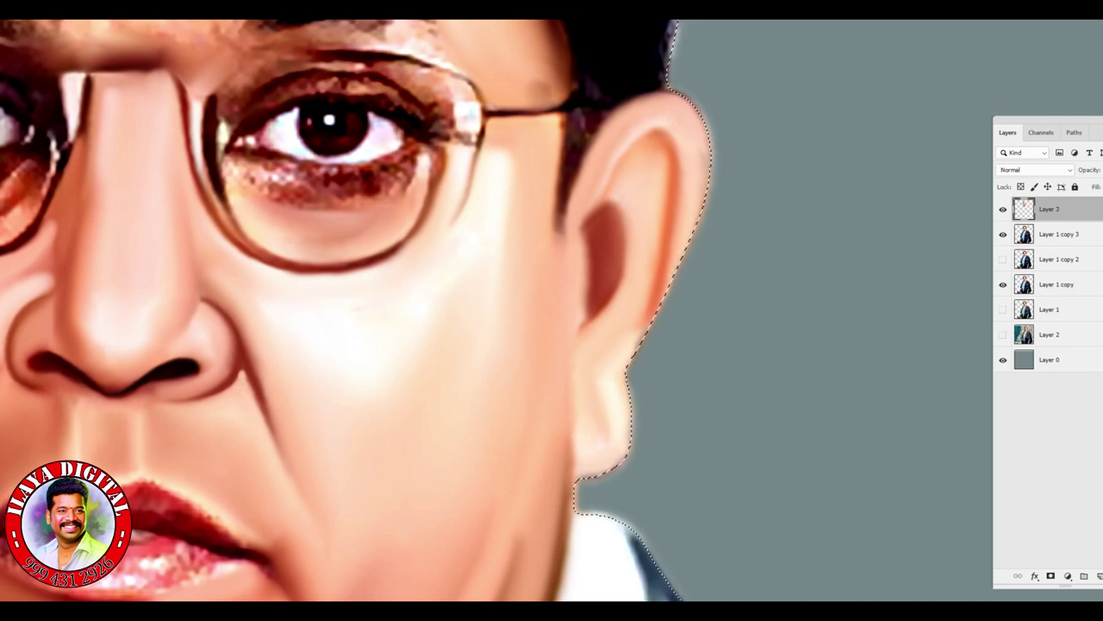
Step: Choose a round brush tip with Shape Dynamics enabled and blend the crease where the shaded-side nostril meets the cheek
scroll(497, 310, up, 5)
scroll(496, 310, left, 6)
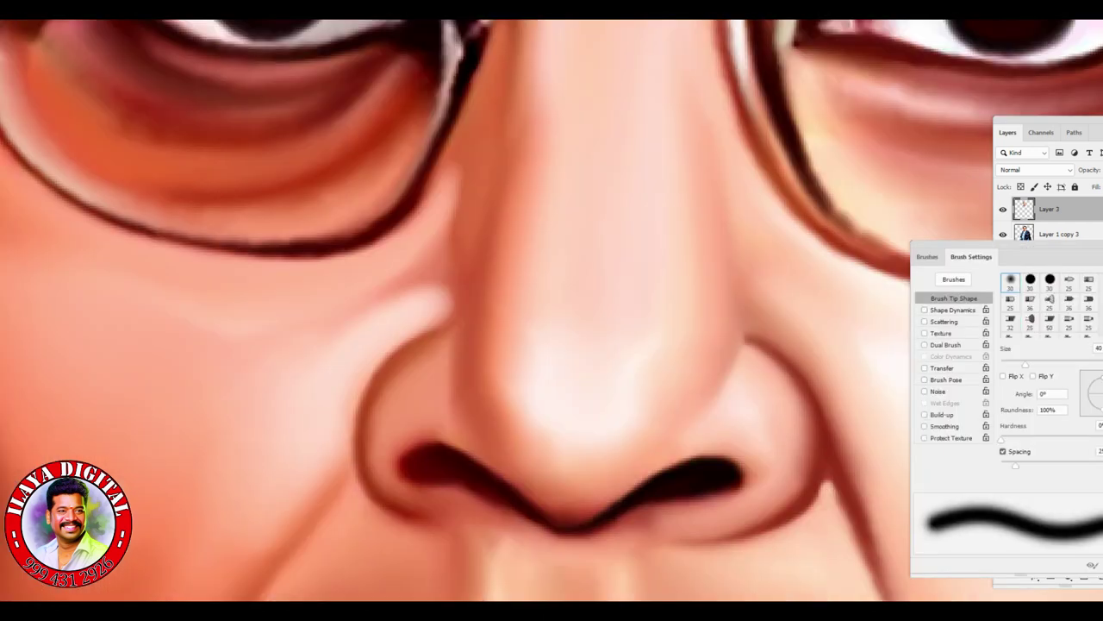
click(1050, 324)
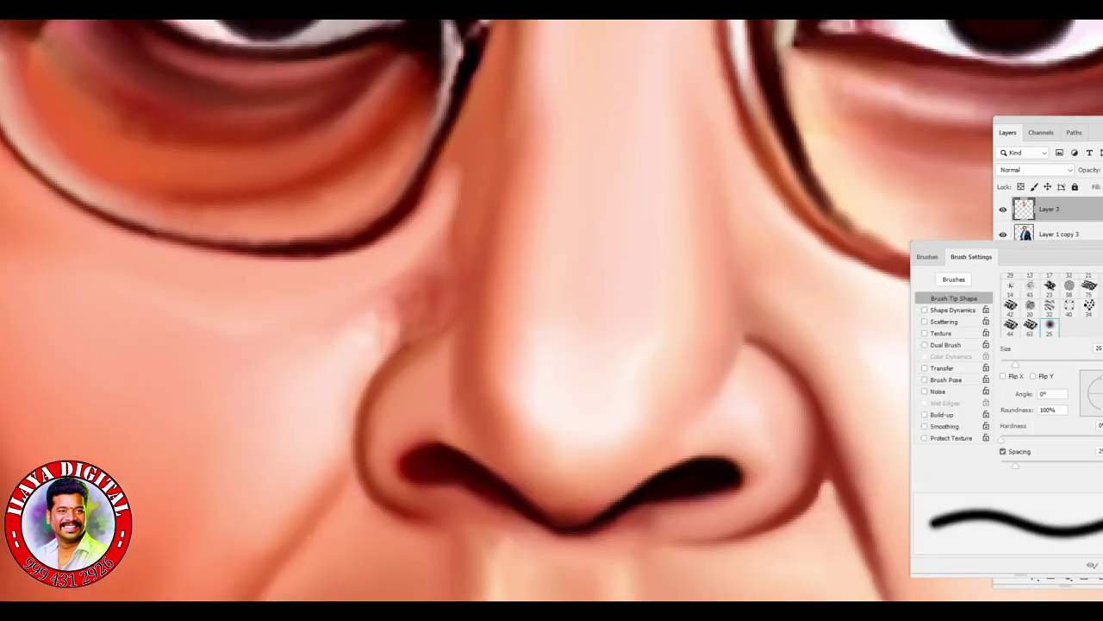
key(period)
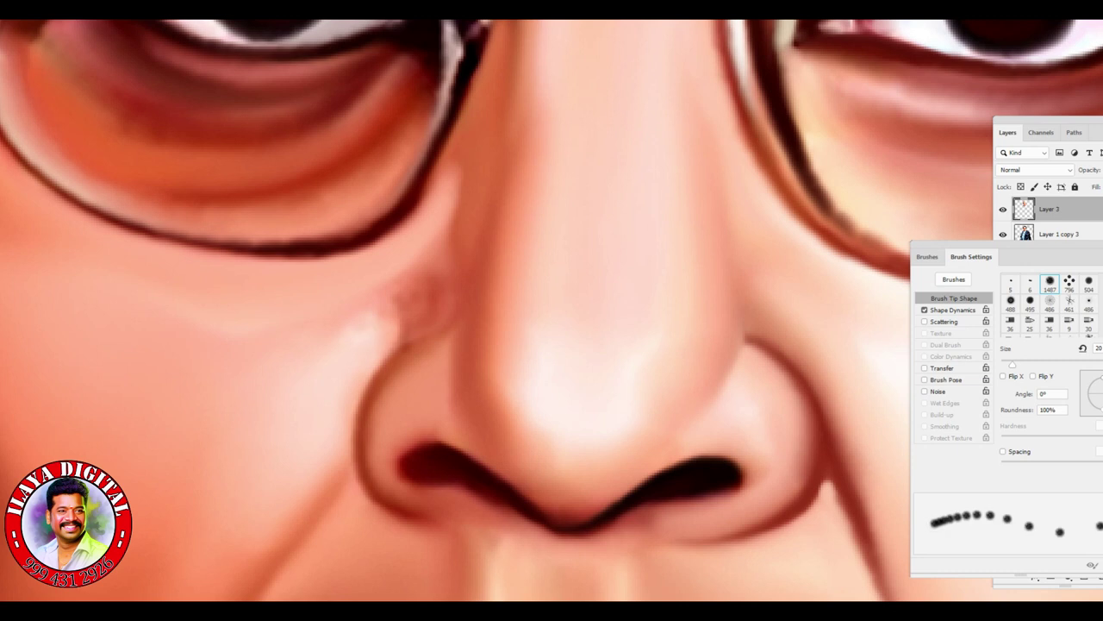
key(F5)
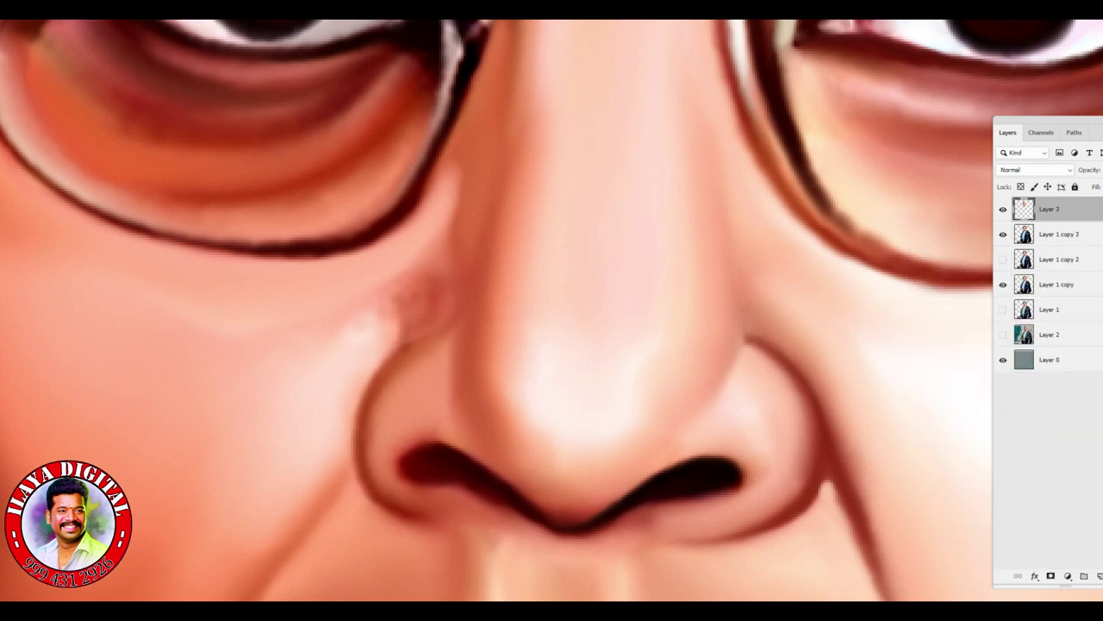
drag(523, 121, 524, 162)
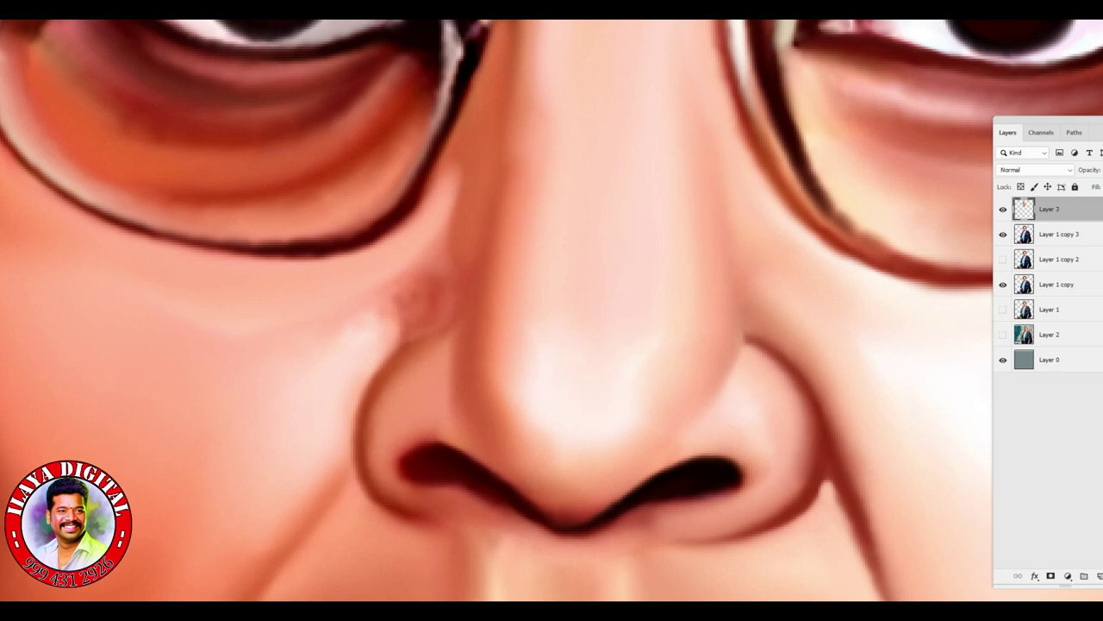
drag(398, 332, 429, 284)
mouse_move(358, 352)
mouse_down()
mouse_move(405, 303)
mouse_move(421, 267)
mouse_up()
drag(373, 355, 412, 324)
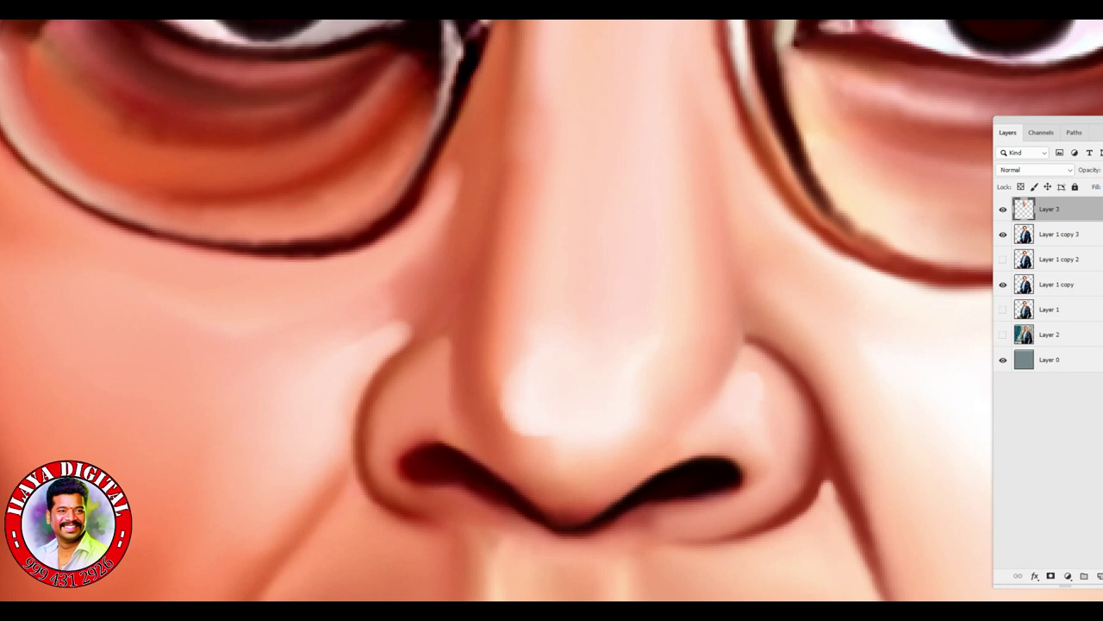
Step: Compare the blended face with the original photo by toggling the visibility of Layer 3
key(ctrl+0)
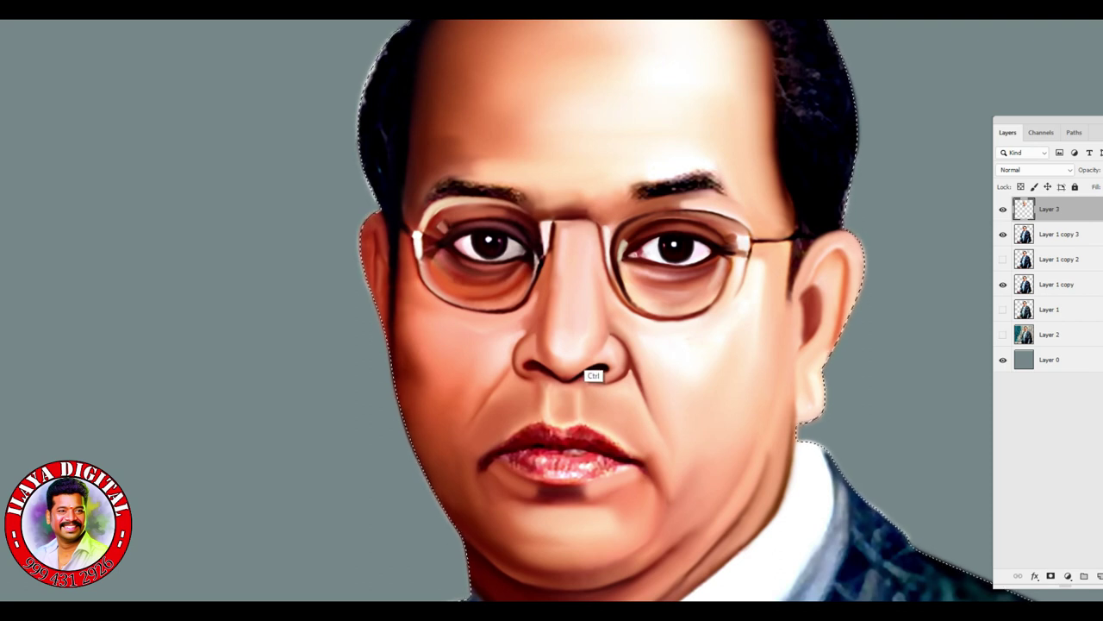
key(ctrl+plus)
key(ctrl+plus)
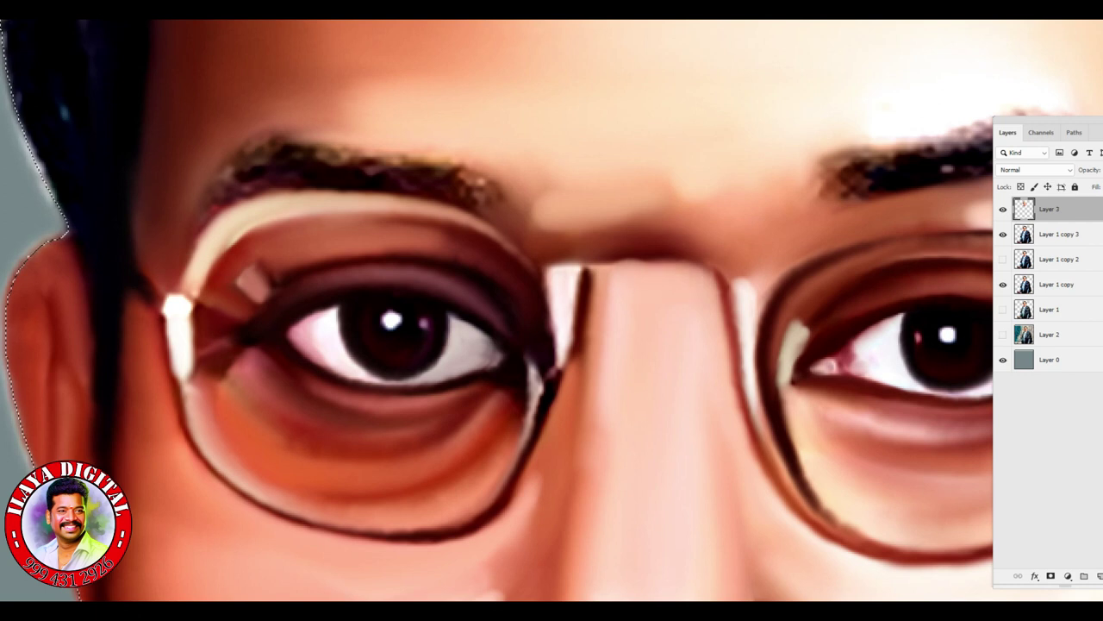
scroll(622, 533, down, 5)
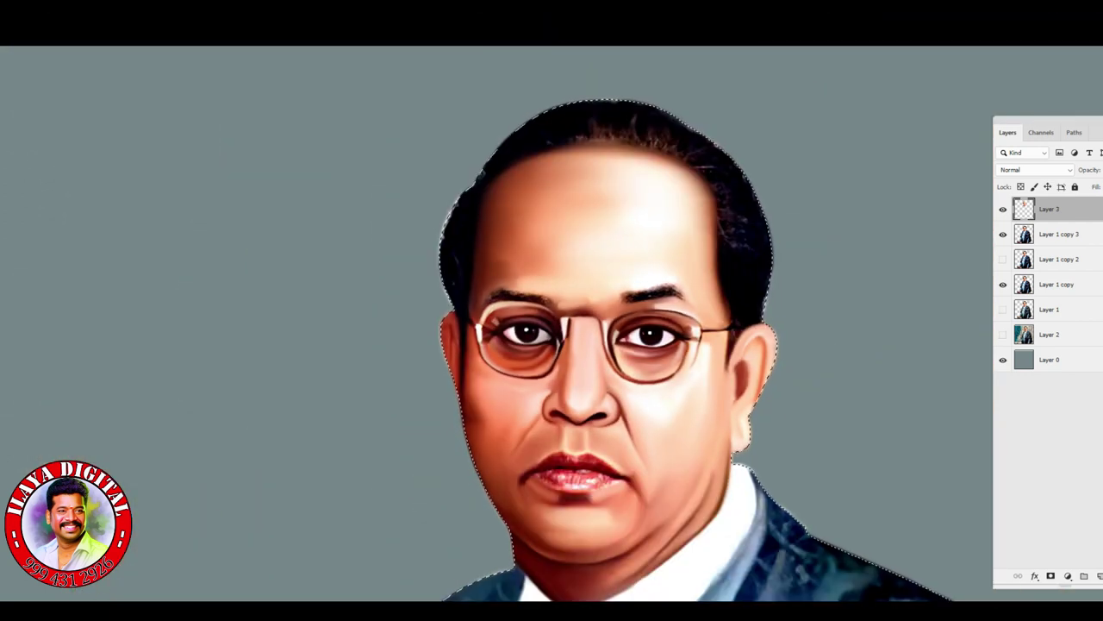
key(ctrl+comma)
key(ctrl+comma)
key(ctrl+comma)
key(ctrl+plus)
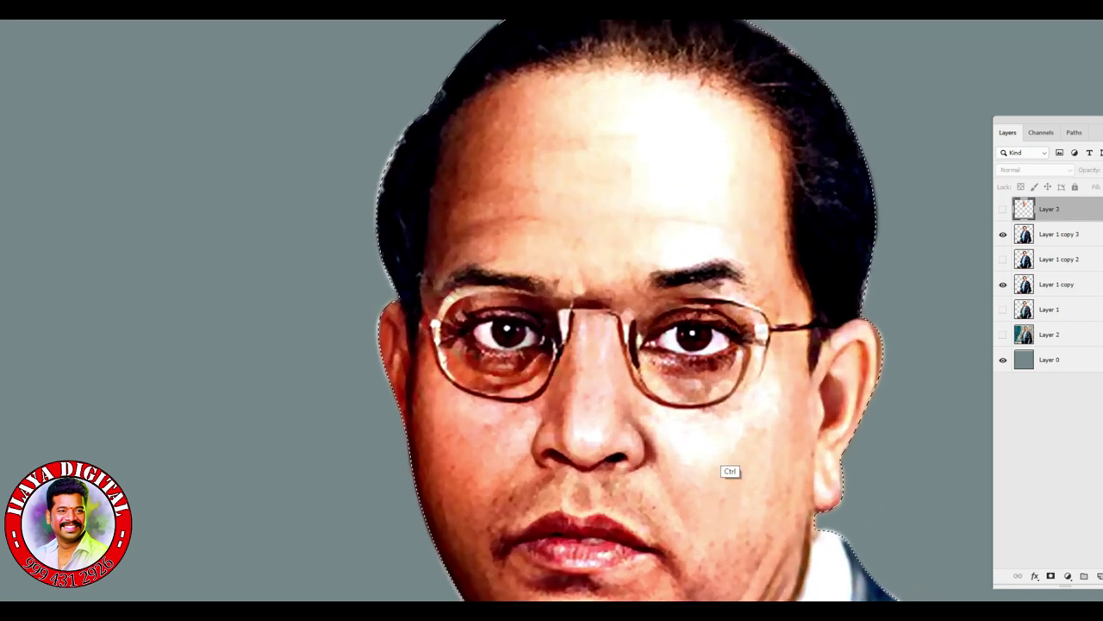
Step: Add a new layer above Layer 3 and merge it with Layer 3
key(ctrl+plus)
key(ctrl+shift+alt+n)
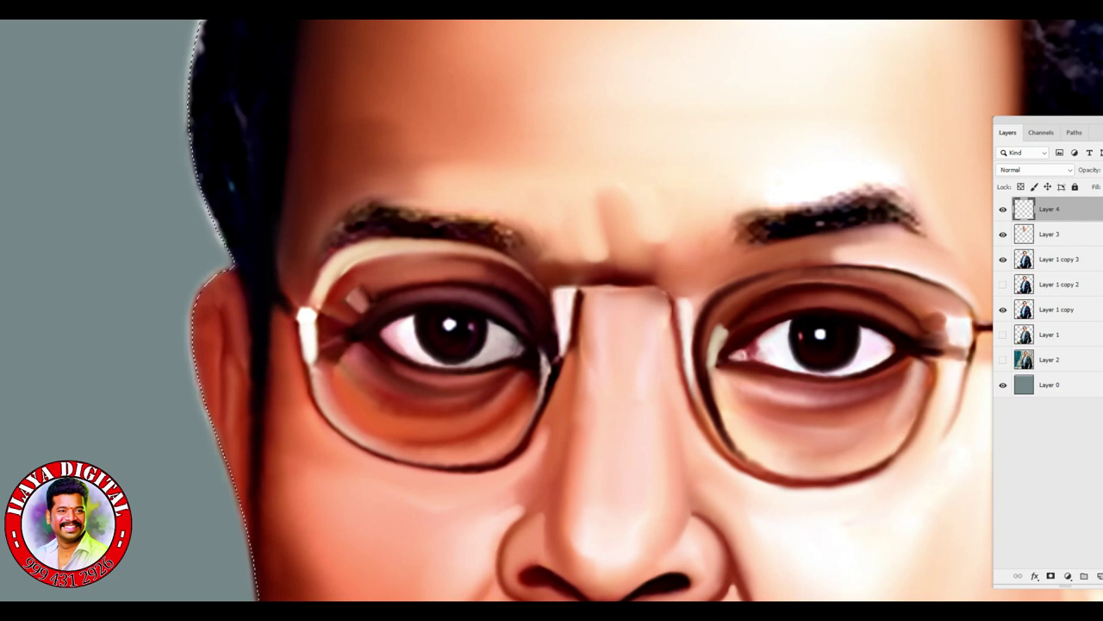
key(ctrl+e)
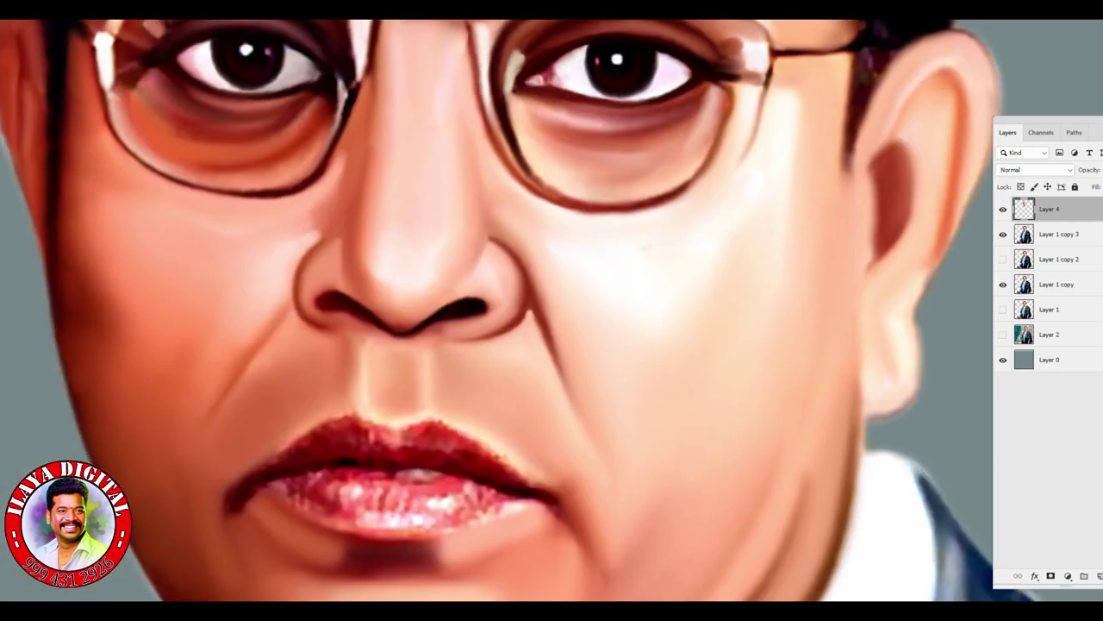
Step: Pull the pixelated inner end of the lit-side eyebrow into fine curved hair strokes fanning toward the nose
key(ctrl+minus)
key(ctrl+minus)
key(ctrl+plus)
key(ctrl+plus)
key(ctrl+plus)
key(ctrl+plus)
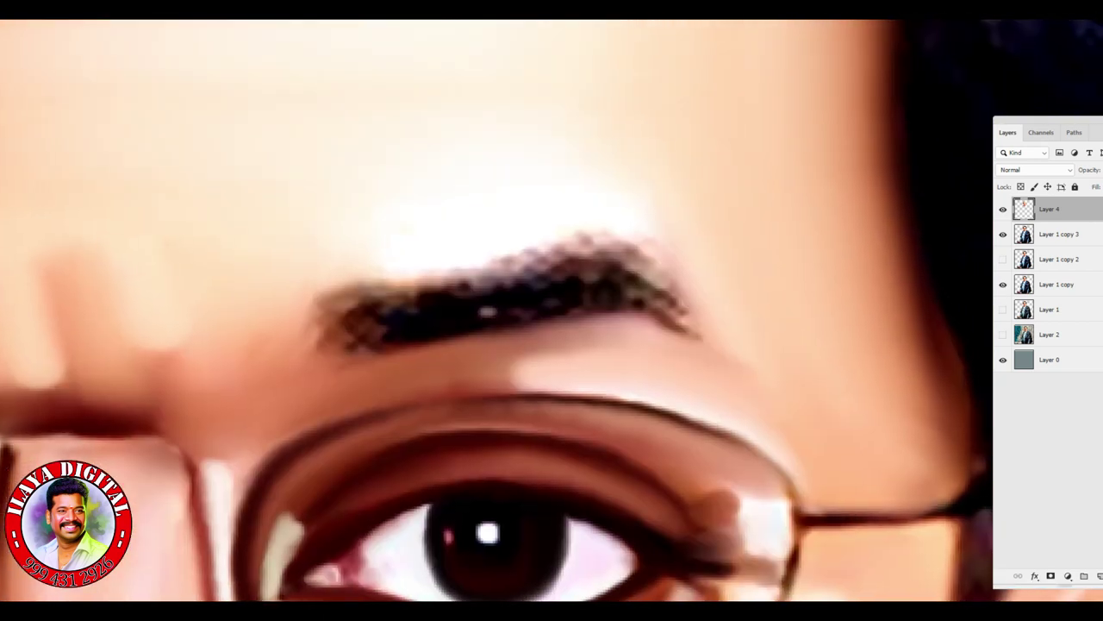
key(ctrl+plus)
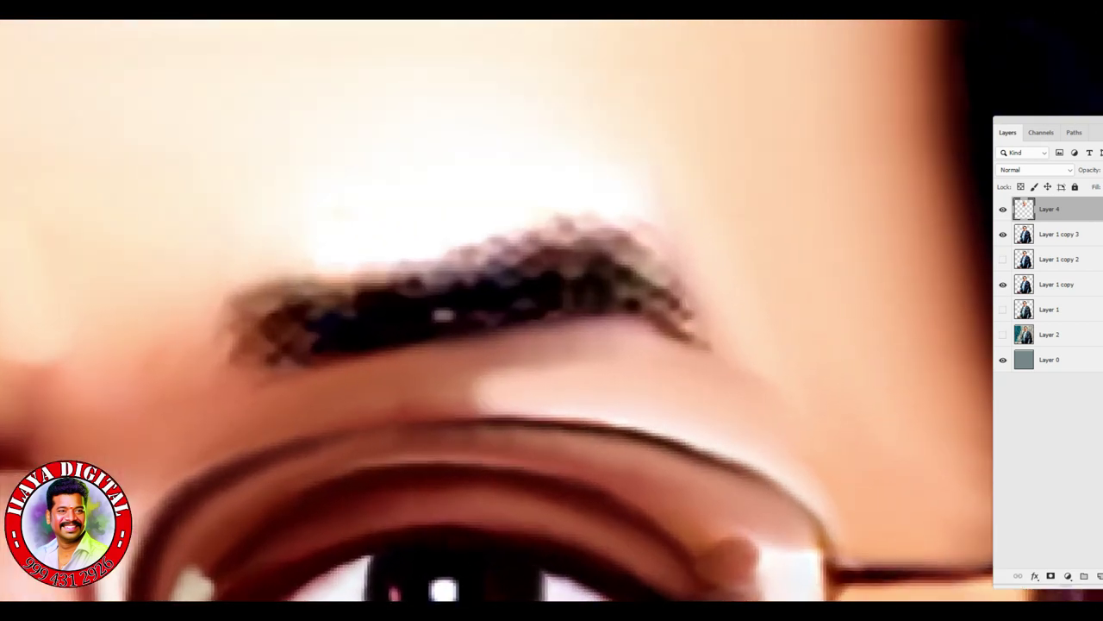
mouse_move(233, 319)
mouse_down()
mouse_move(284, 289)
mouse_move(259, 302)
mouse_move(241, 341)
mouse_move(259, 358)
mouse_up()
drag(356, 317, 263, 362)
drag(349, 346, 263, 380)
drag(267, 319, 203, 384)
drag(310, 332, 216, 392)
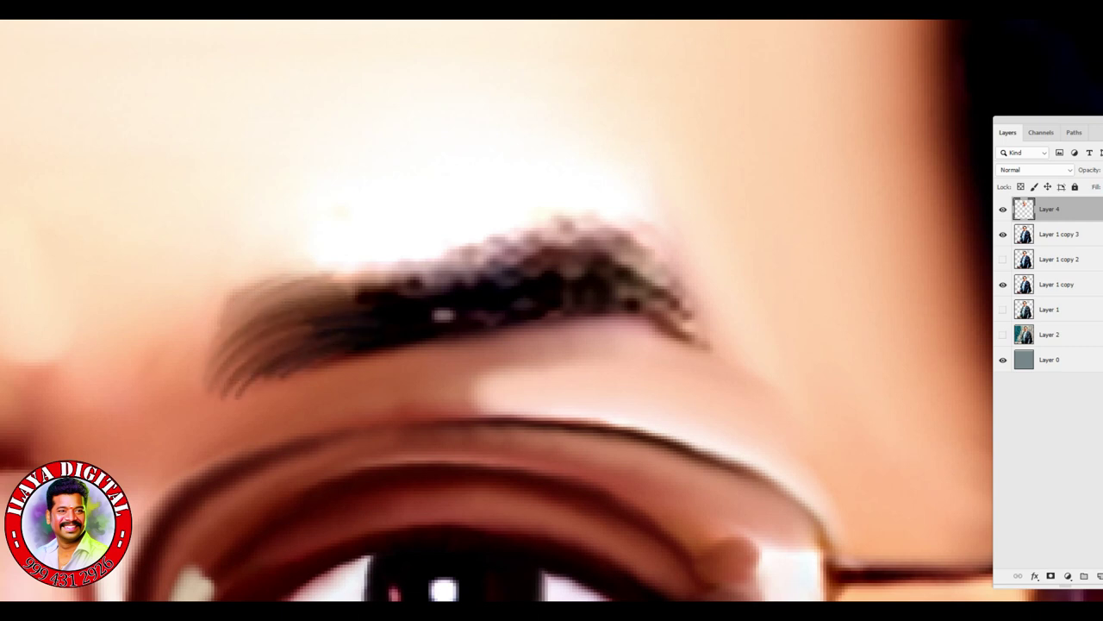
drag(380, 337, 224, 398)
drag(371, 289, 220, 340)
drag(414, 274, 224, 310)
drag(357, 302, 491, 280)
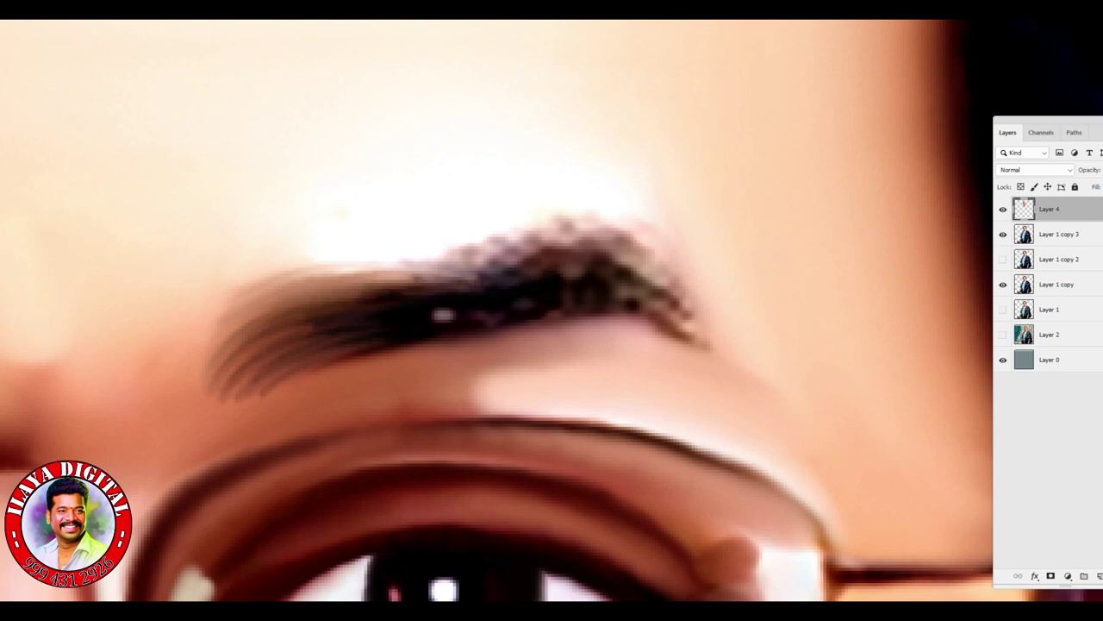
Step: Brush curved hair strokes over the arch and outer tail of the lit-side eyebrow
drag(423, 289, 638, 298)
drag(573, 271, 707, 345)
drag(603, 241, 716, 341)
drag(582, 214, 709, 304)
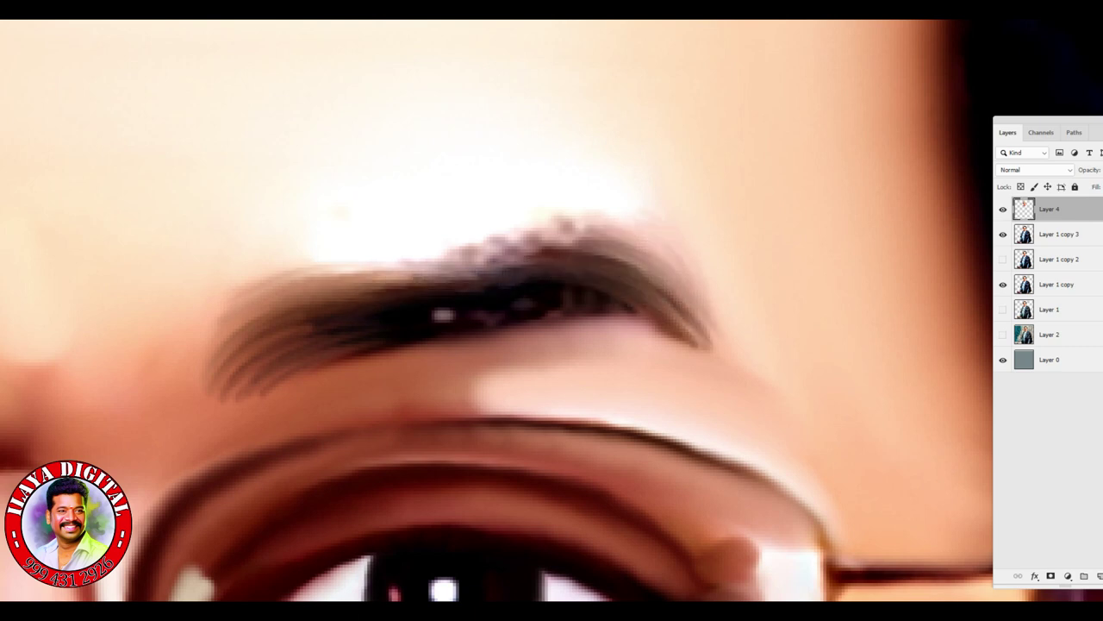
drag(638, 284, 716, 345)
drag(535, 276, 713, 347)
drag(595, 288, 702, 352)
drag(551, 293, 722, 357)
Step: Smooth the dark body and lower edge of the lit-side eyebrow with long strokes following the hair direction
mouse_move(435, 314)
mouse_down()
mouse_move(633, 317)
mouse_move(321, 345)
mouse_up()
drag(393, 329, 257, 373)
drag(495, 336, 260, 393)
drag(331, 349, 615, 324)
drag(489, 341, 671, 328)
drag(408, 343, 250, 388)
drag(333, 358, 560, 332)
drag(396, 323, 226, 384)
drag(413, 297, 226, 363)
Step: Soften the upper edge of the lit-side eyebrow into the forehead with long tapering hair strokes
mouse_move(396, 274)
mouse_down()
mouse_move(242, 336)
mouse_move(604, 242)
mouse_up()
drag(448, 254, 643, 263)
drag(530, 229, 676, 258)
drag(431, 258, 544, 242)
drag(338, 272, 524, 258)
drag(364, 293, 547, 276)
mouse_move(376, 312)
mouse_down()
mouse_move(625, 326)
mouse_move(750, 372)
mouse_up()
Step: Extend thin, faint hairs from the inner tip of the lit-side eyebrow into the skin toward the nose
drag(374, 349, 226, 392)
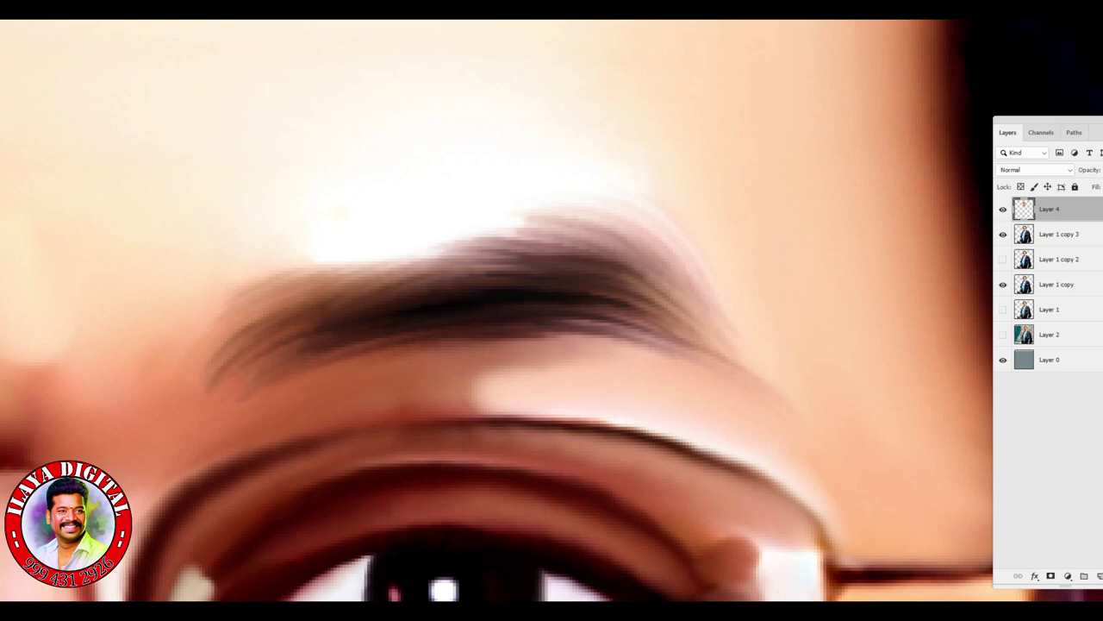
drag(315, 329, 198, 403)
drag(255, 315, 184, 369)
drag(281, 290, 212, 310)
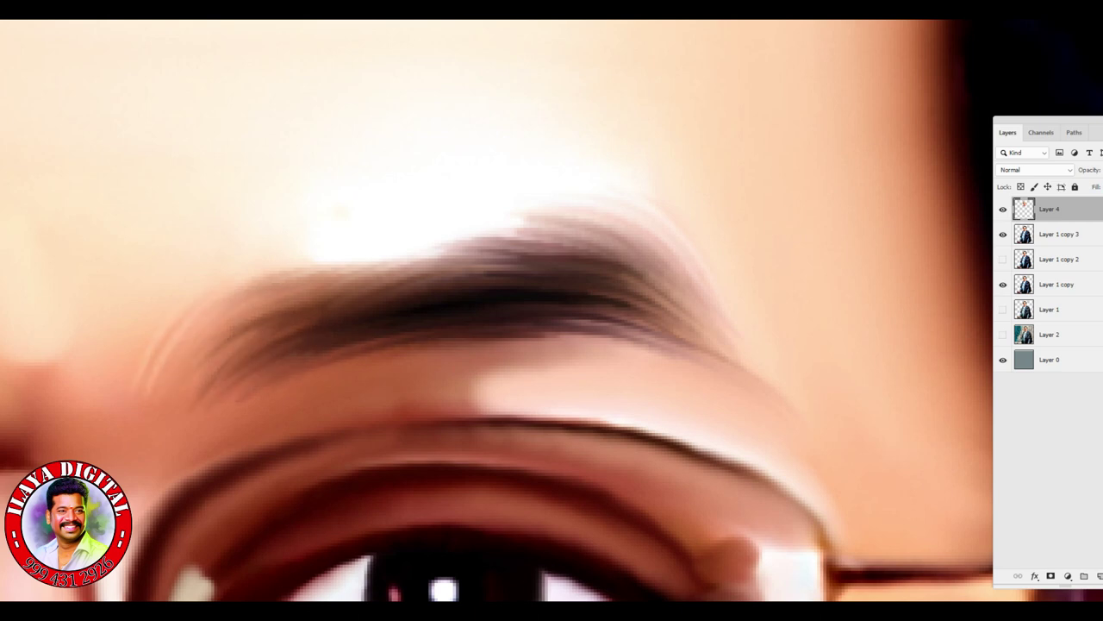
Step: Brush the outer tail of the shaded-side eyebrow into smooth hair strokes rising toward the arch
scroll(497, 311, down, 5)
scroll(259, 285, up, 5)
mouse_move(323, 334)
mouse_down()
mouse_move(482, 333)
mouse_move(474, 289)
mouse_up()
drag(310, 312, 466, 257)
drag(377, 259, 476, 242)
drag(403, 243, 478, 236)
Step: Draw fine curved hairs at the inner end of the shaded-side eyebrow, above the bridge of the glasses
drag(603, 345, 362, 303)
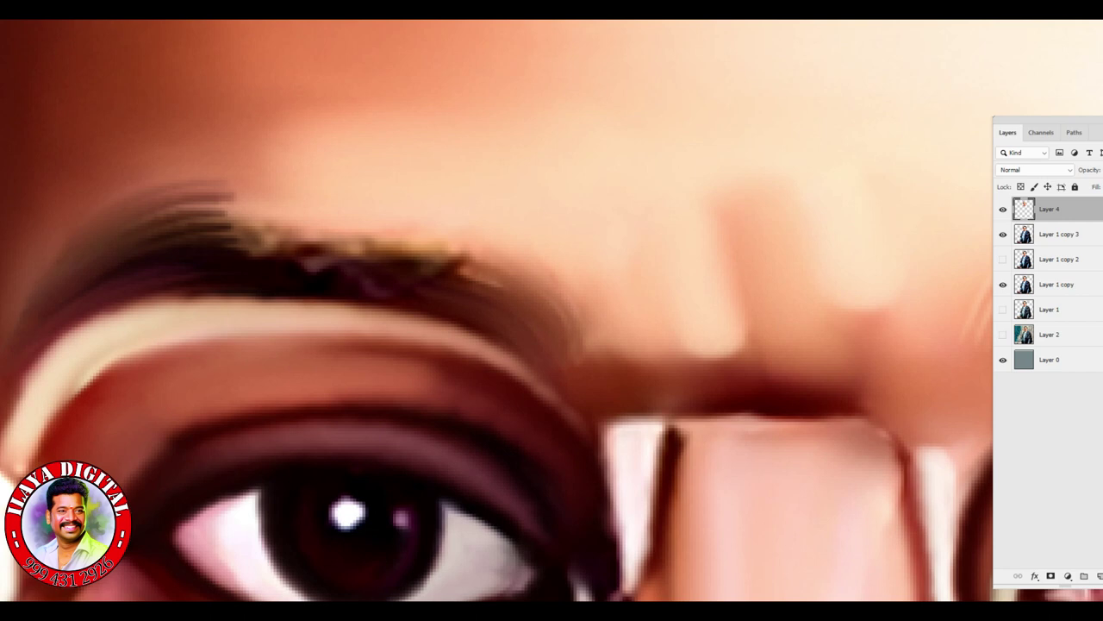
mouse_move(542, 272)
mouse_down()
mouse_move(591, 341)
mouse_move(614, 351)
mouse_up()
drag(483, 241, 583, 335)
drag(414, 238, 517, 287)
mouse_move(461, 238)
mouse_down()
mouse_move(552, 301)
mouse_move(564, 329)
mouse_up()
drag(496, 227, 556, 257)
Step: Cover the pixelated middle and upper edge of the shaded-side eyebrow with long hair strokes
drag(216, 215, 327, 241)
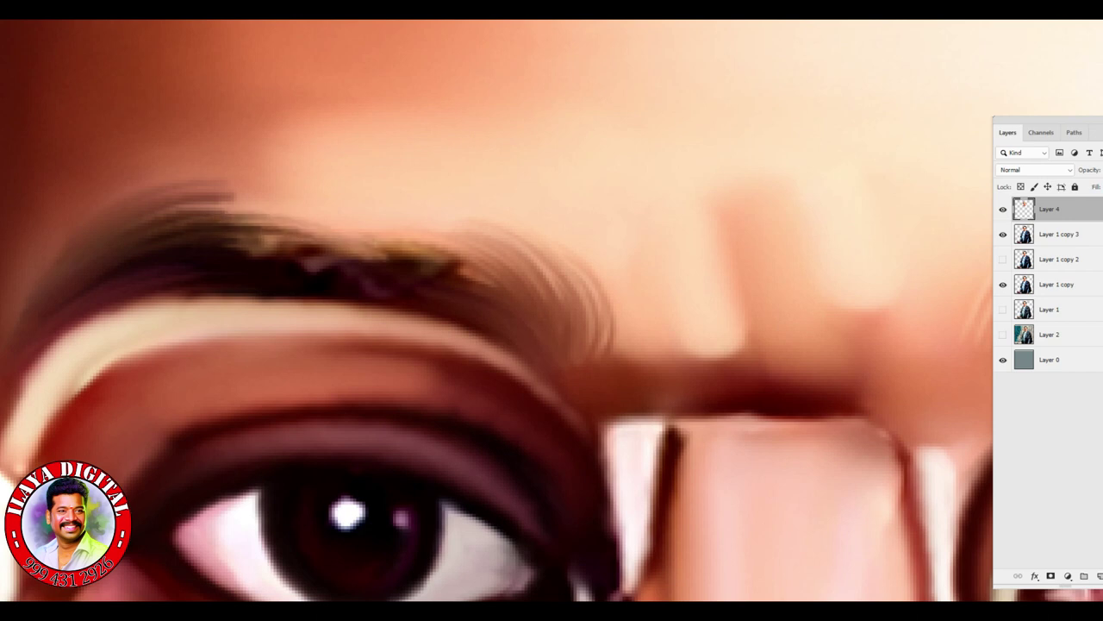
mouse_move(228, 232)
mouse_down()
mouse_move(421, 276)
mouse_move(414, 260)
mouse_up()
drag(296, 222, 479, 281)
drag(376, 217, 498, 273)
drag(430, 209, 508, 260)
drag(472, 219, 577, 274)
drag(379, 200, 478, 238)
drag(160, 190, 317, 216)
drag(190, 204, 400, 257)
drag(261, 214, 464, 271)
Step: Smooth the shaded-side eyebrow's lower edge above the glasses rim and add finer hairs along its top and inner end
drag(224, 233, 303, 250)
drag(378, 302, 440, 319)
drag(327, 288, 390, 305)
drag(236, 218, 365, 248)
drag(220, 200, 375, 229)
mouse_move(208, 181)
mouse_down()
mouse_move(379, 218)
mouse_move(498, 282)
mouse_up()
drag(412, 201, 538, 274)
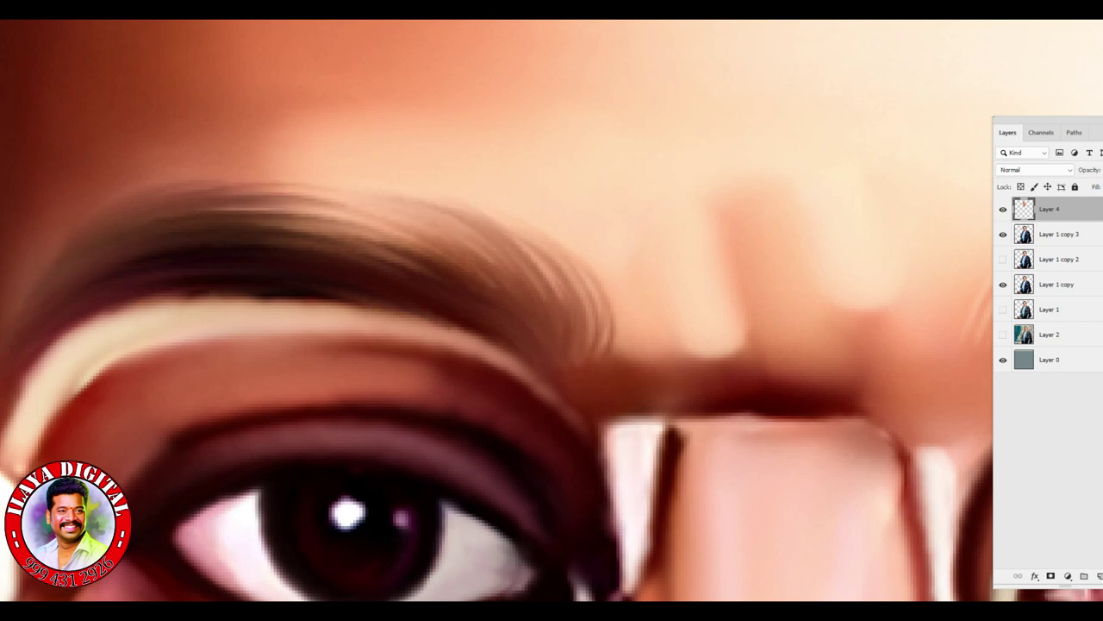
drag(579, 241, 631, 362)
drag(348, 240, 427, 270)
drag(290, 300, 376, 311)
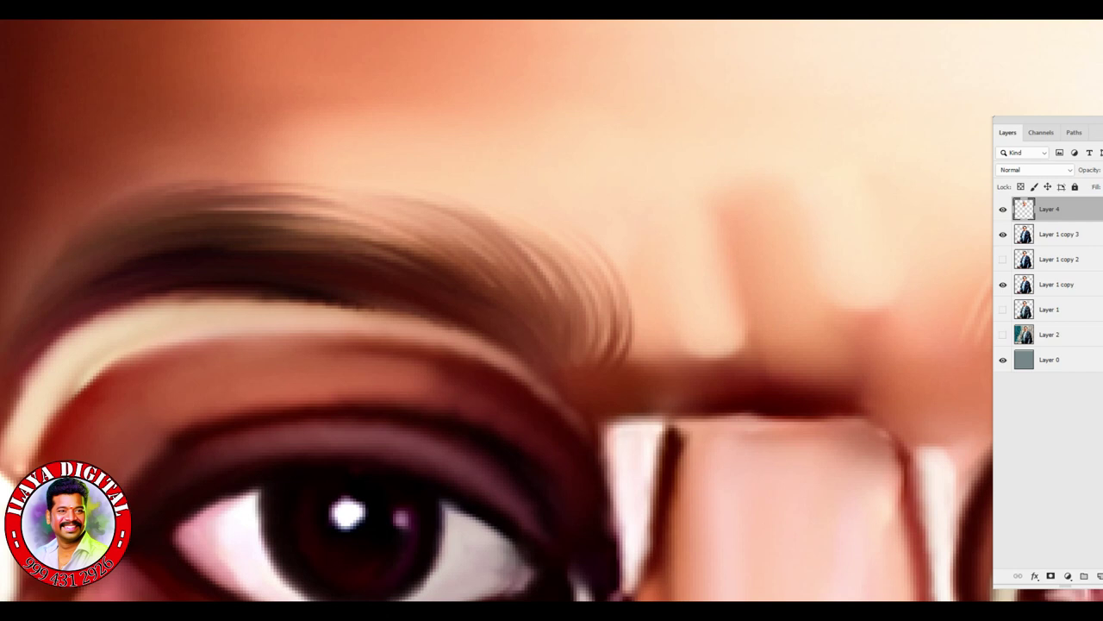
Step: Reshape the inner tip of the shaded-side eyebrow with longer hairs slanting down toward the nose bridge
scroll(552, 374, down, 6)
scroll(551, 374, up, 5)
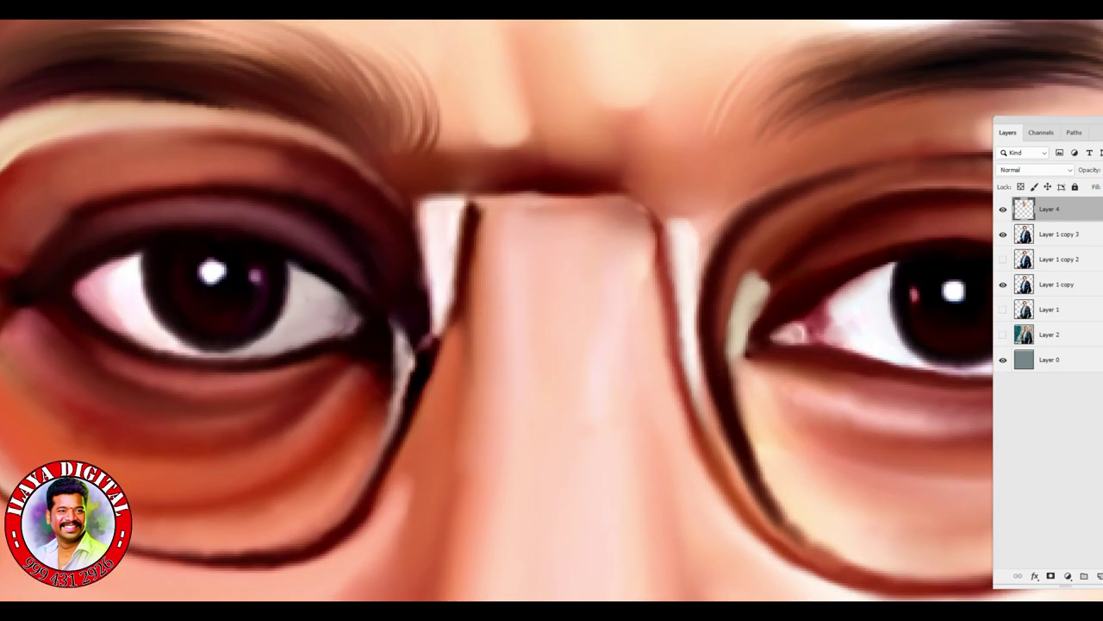
scroll(496, 310, down, 2)
scroll(496, 311, up, 2)
scroll(531, 383, up, 1)
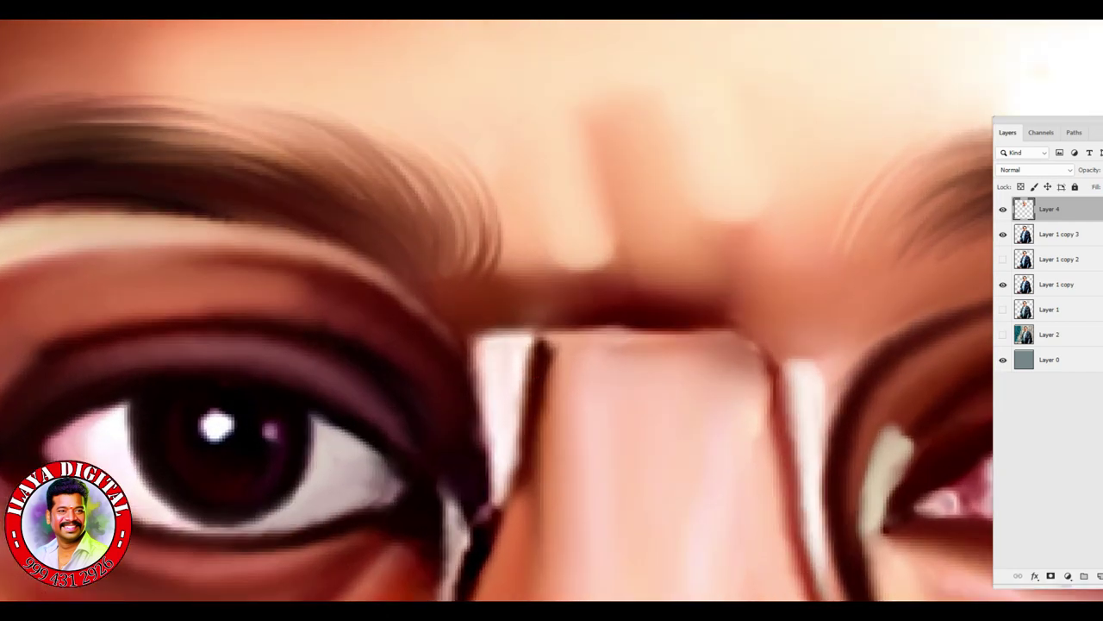
mouse_move(465, 186)
mouse_down()
mouse_move(504, 263)
mouse_move(535, 271)
mouse_move(517, 254)
mouse_up()
mouse_move(448, 196)
mouse_down()
mouse_move(504, 276)
mouse_move(526, 280)
mouse_up()
drag(389, 151, 440, 216)
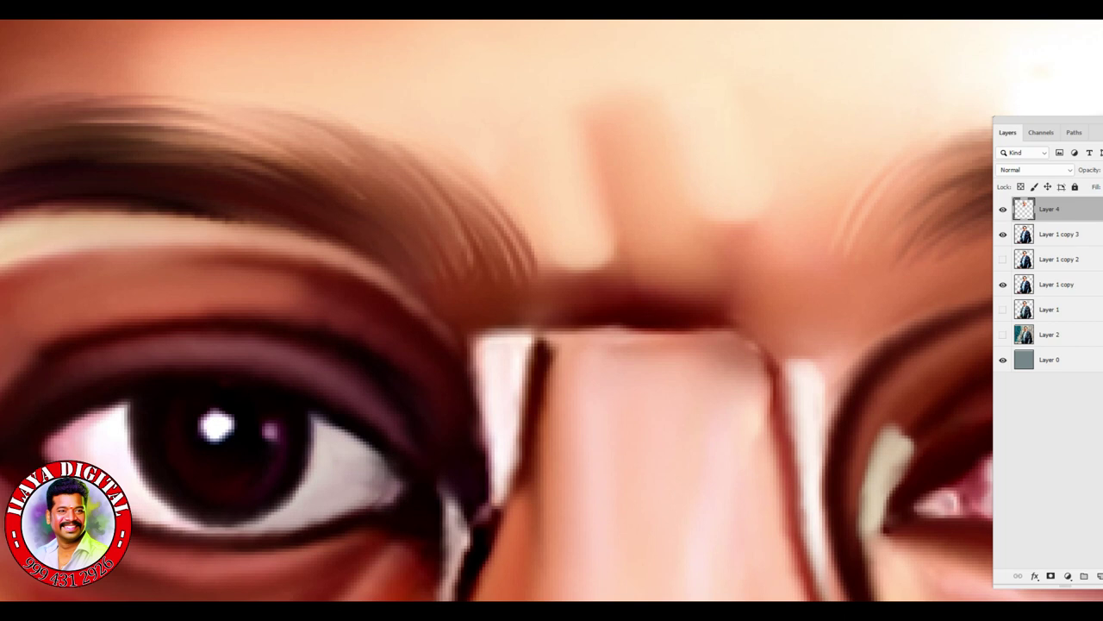
drag(395, 176, 470, 268)
drag(413, 159, 512, 267)
drag(480, 153, 548, 277)
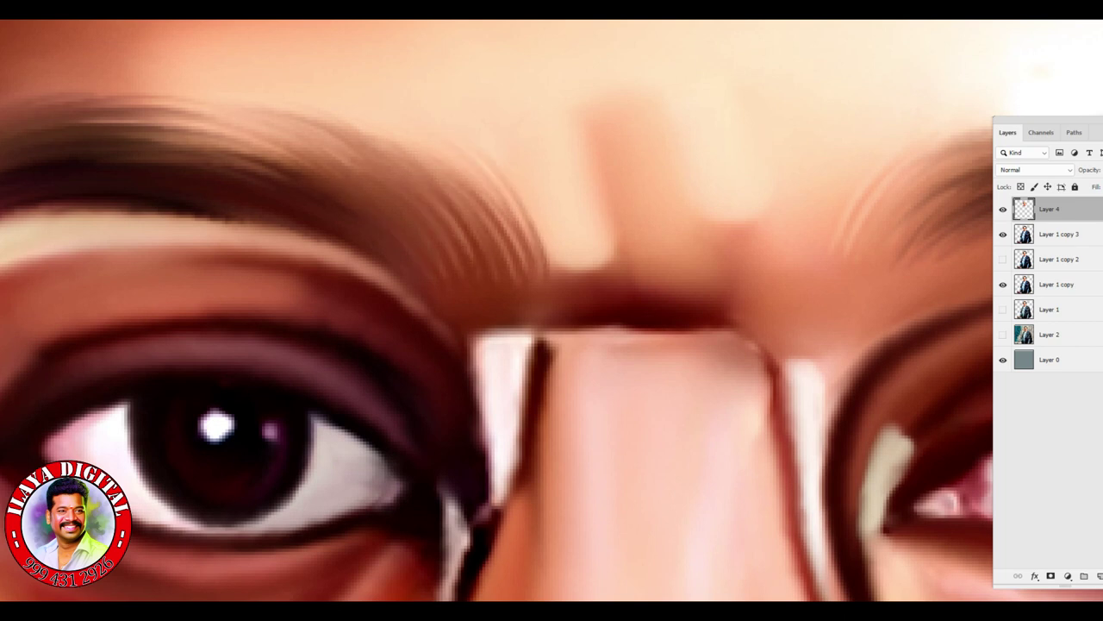
Step: Blend the upper inner part of the shaded-side eyebrow with short strokes so its hairs flow together
drag(377, 125, 457, 177)
drag(389, 146, 440, 190)
drag(290, 129, 422, 207)
drag(233, 142, 363, 196)
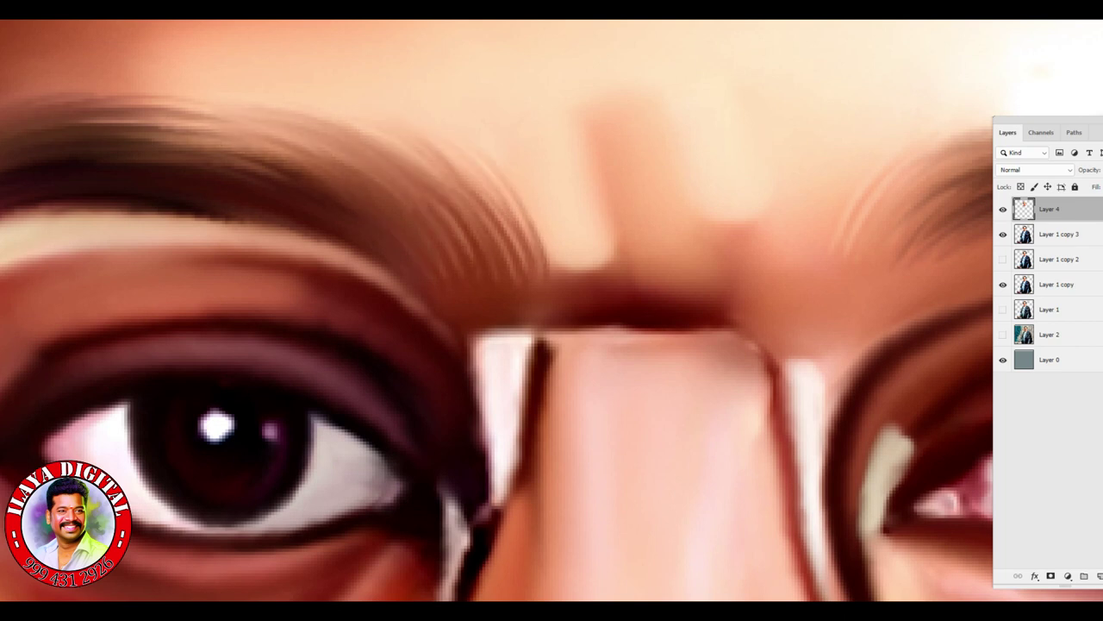
scroll(603, 353, down, 2)
scroll(603, 353, down, 4)
scroll(681, 488, up, 6)
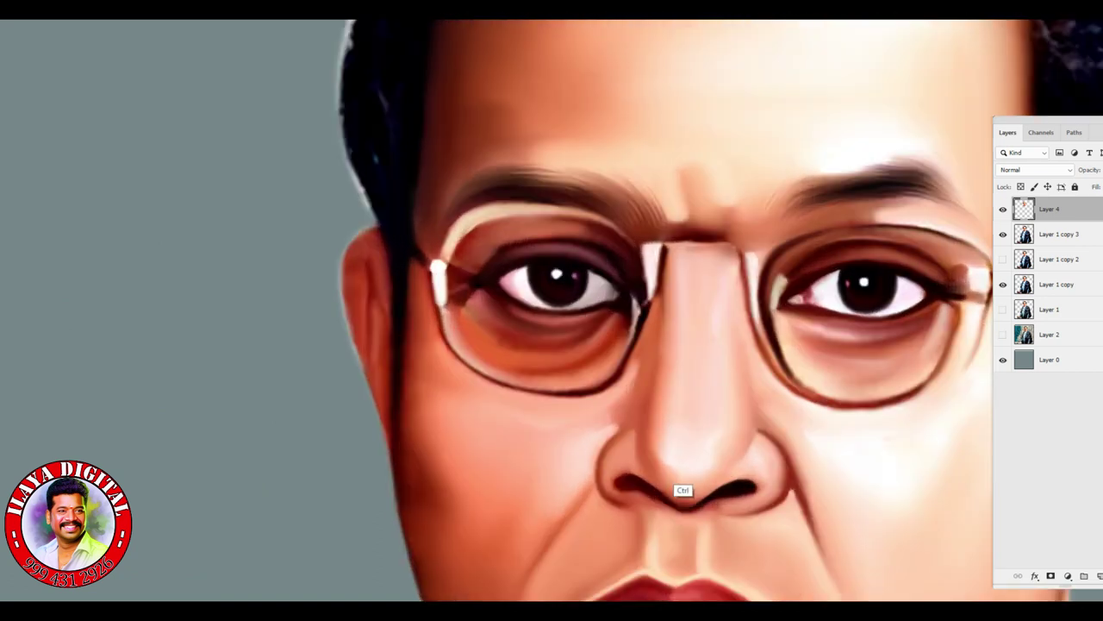
Step: Paint thin pale flyaway hairs just outside the outline of the purple-lit side hair
scroll(552, 310, up, 3)
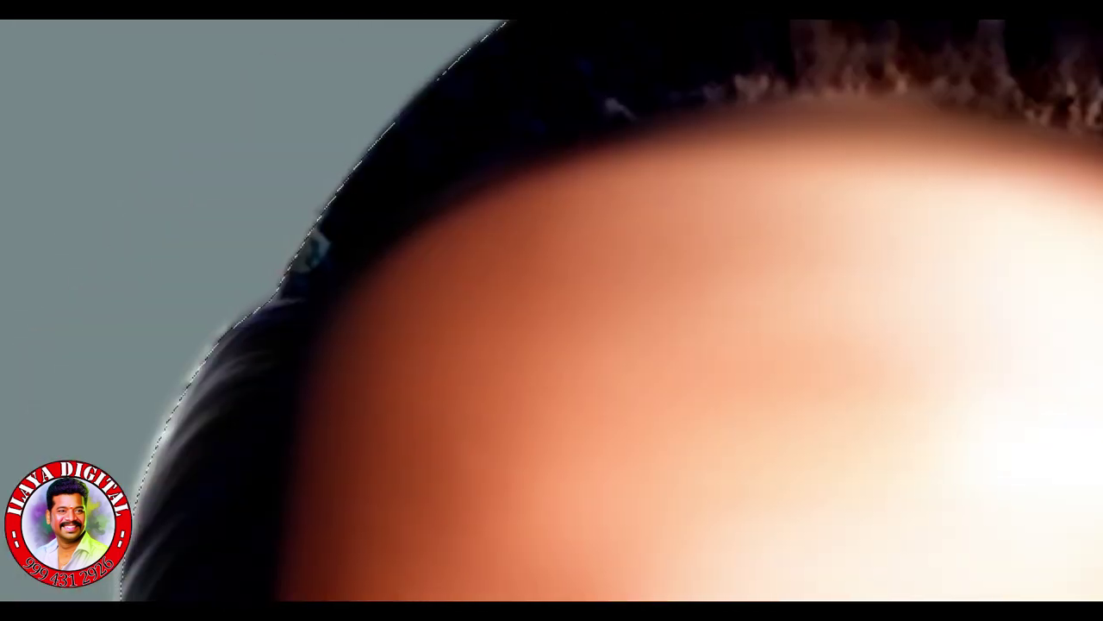
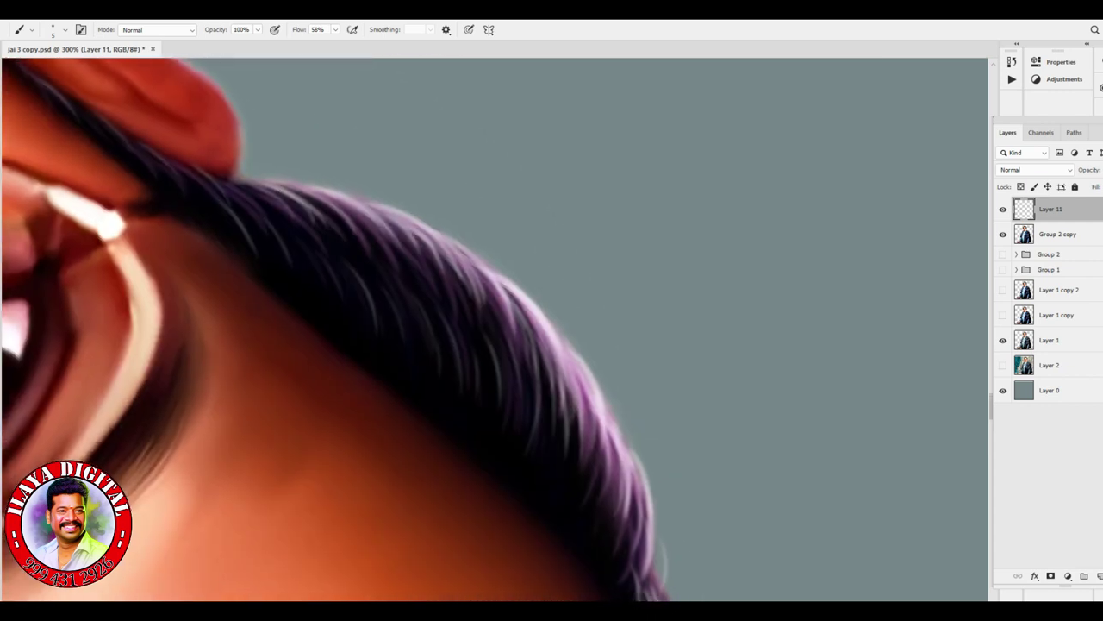
drag(559, 308, 607, 393)
drag(630, 403, 639, 416)
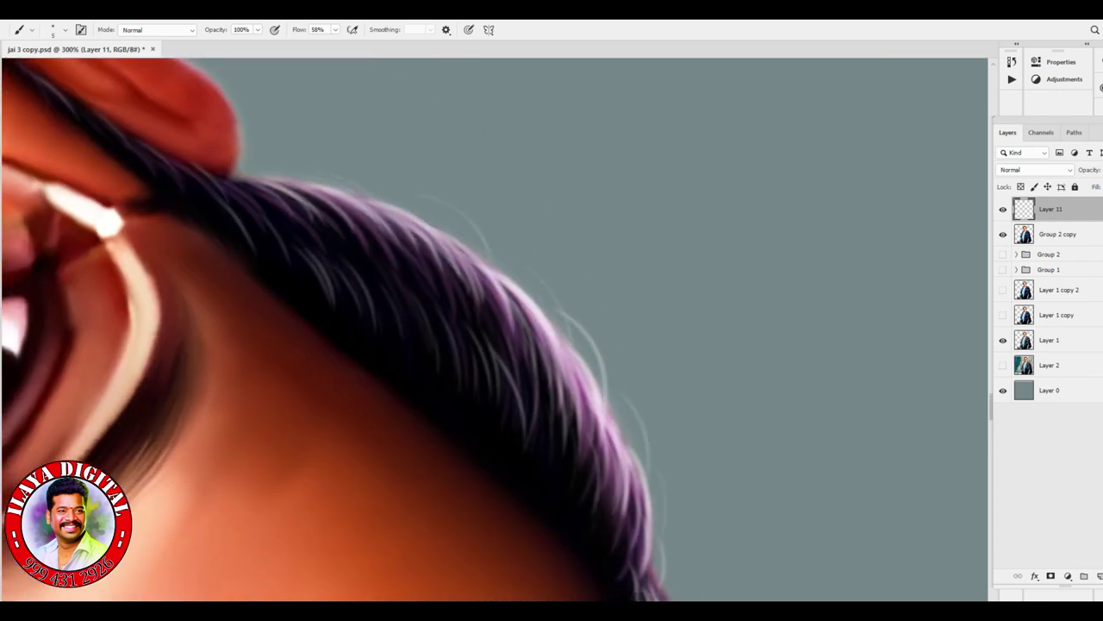
scroll(589, 429, down, 3)
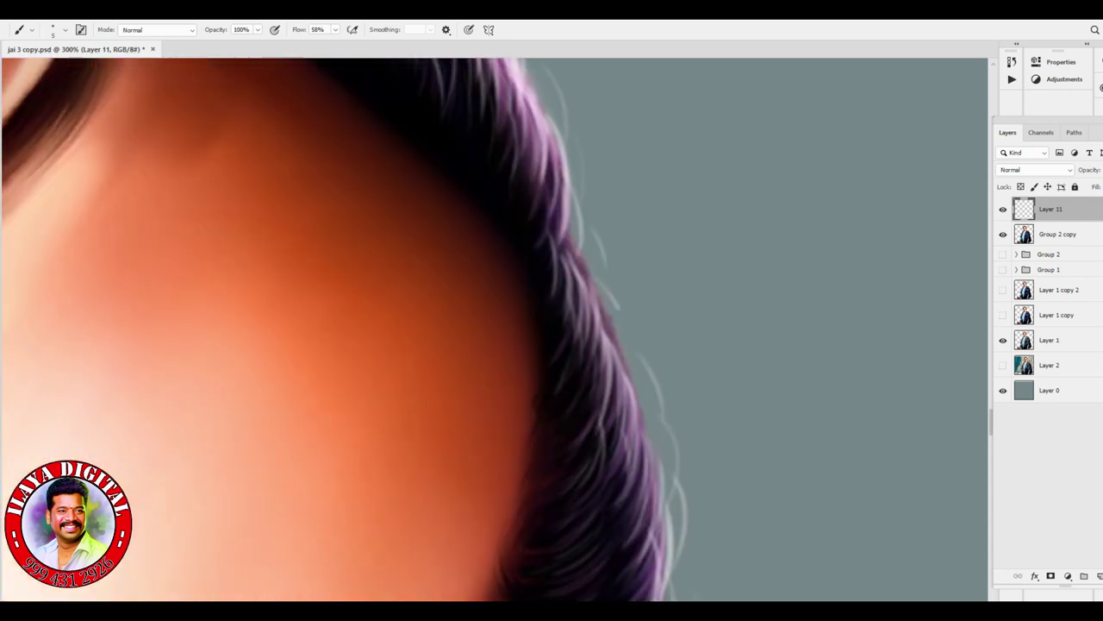
scroll(495, 328, down, 3)
scroll(670, 560, down, 4)
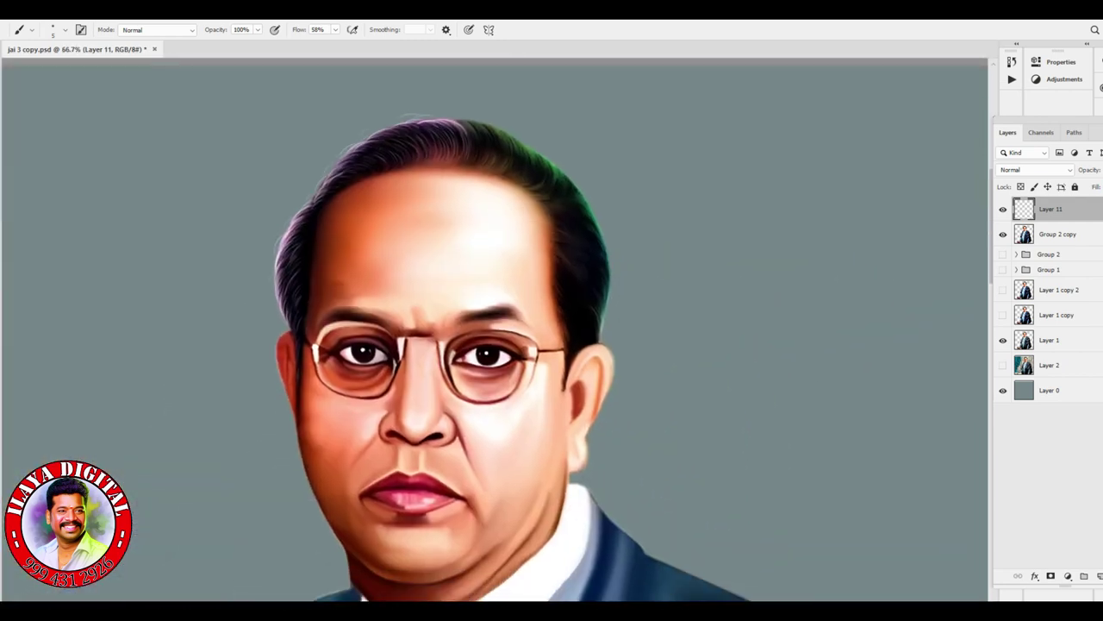
Step: Add fine purple and pale hair strokes following the curve of the shaded-side eyebrow
scroll(327, 319, up, 4)
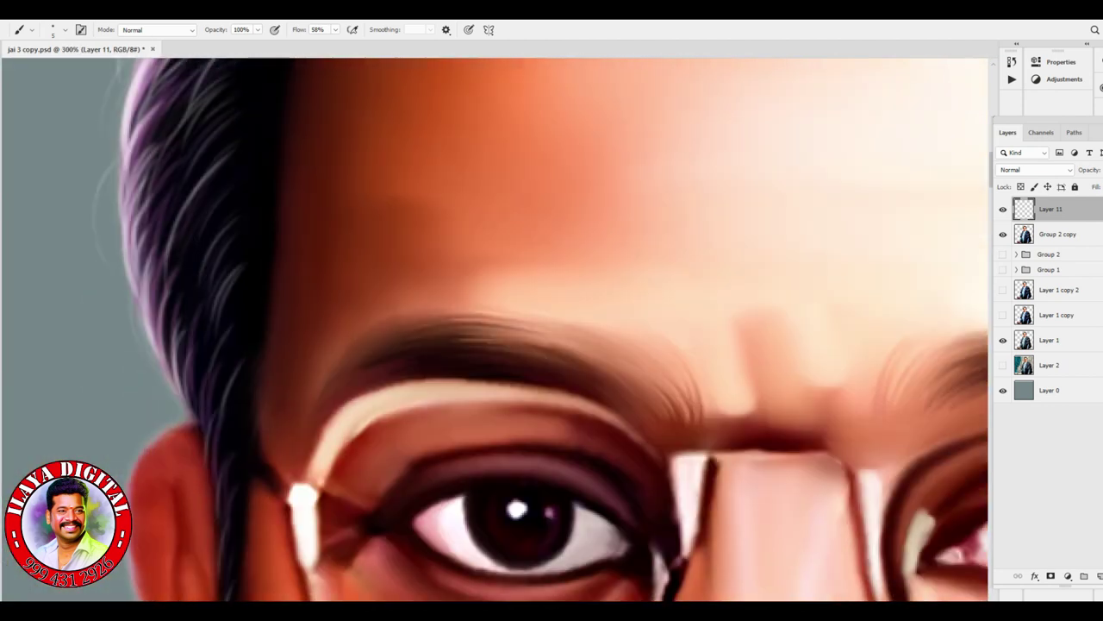
scroll(494, 349, up, 1)
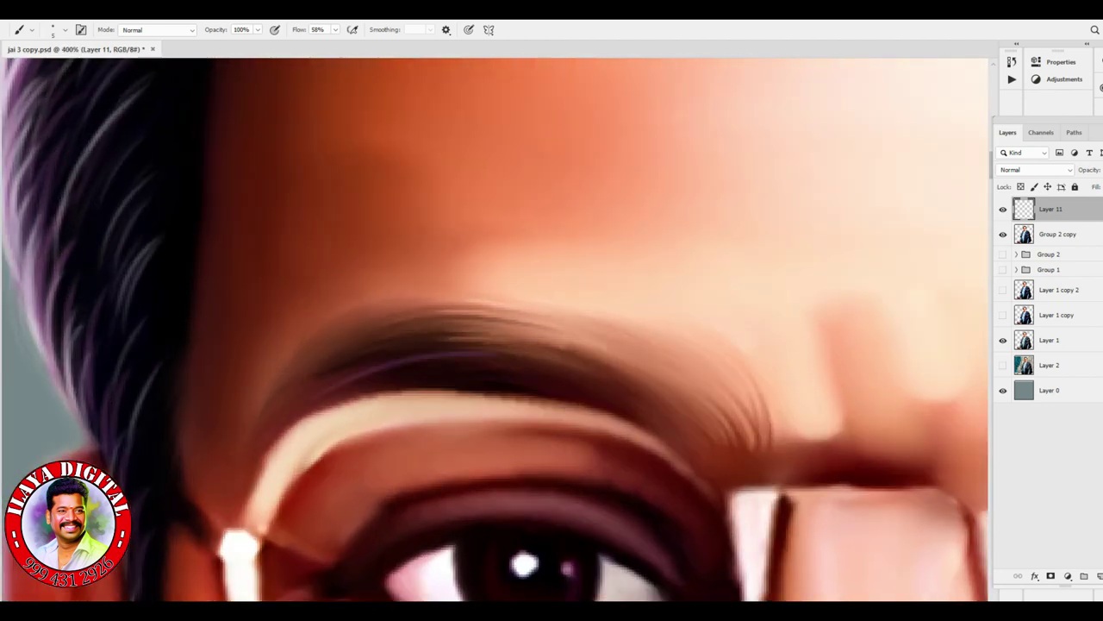
drag(328, 379, 465, 346)
drag(297, 388, 422, 329)
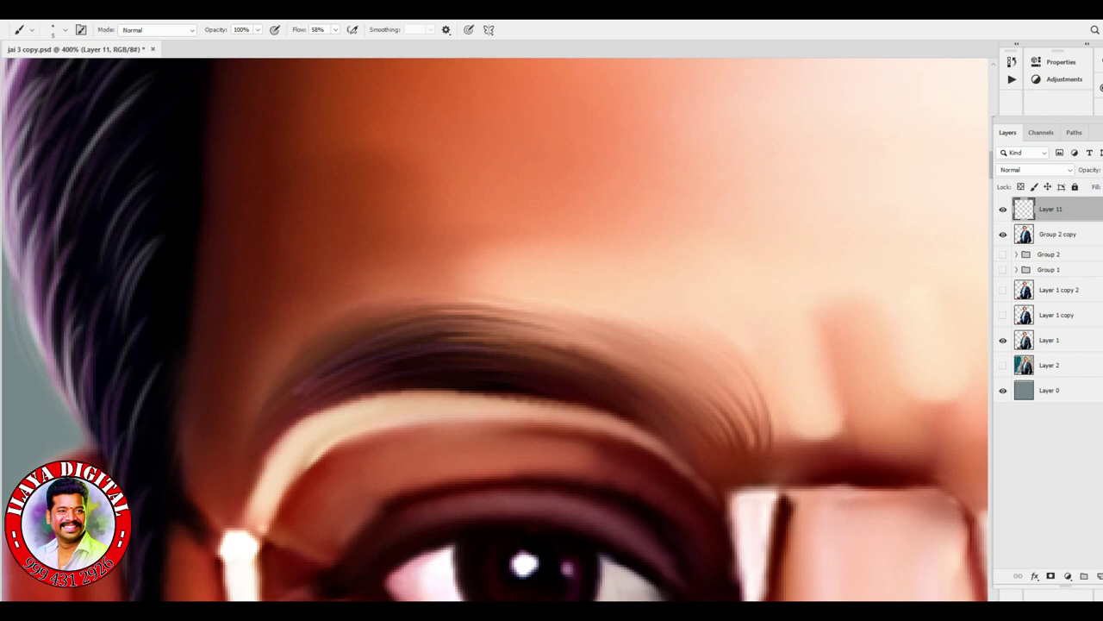
key(ctrl+z)
key(ctrl+z)
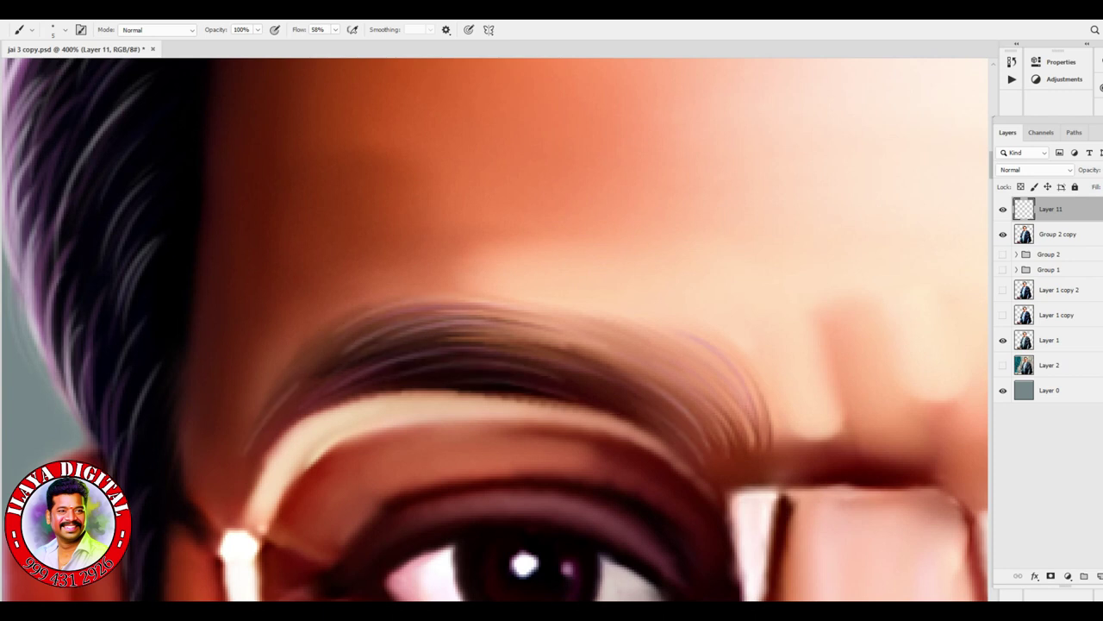
Step: Paint thin light hairs through the dark middle and outer part of the lit-side eyebrow
key(ctrl+minus)
key(ctrl+plus)
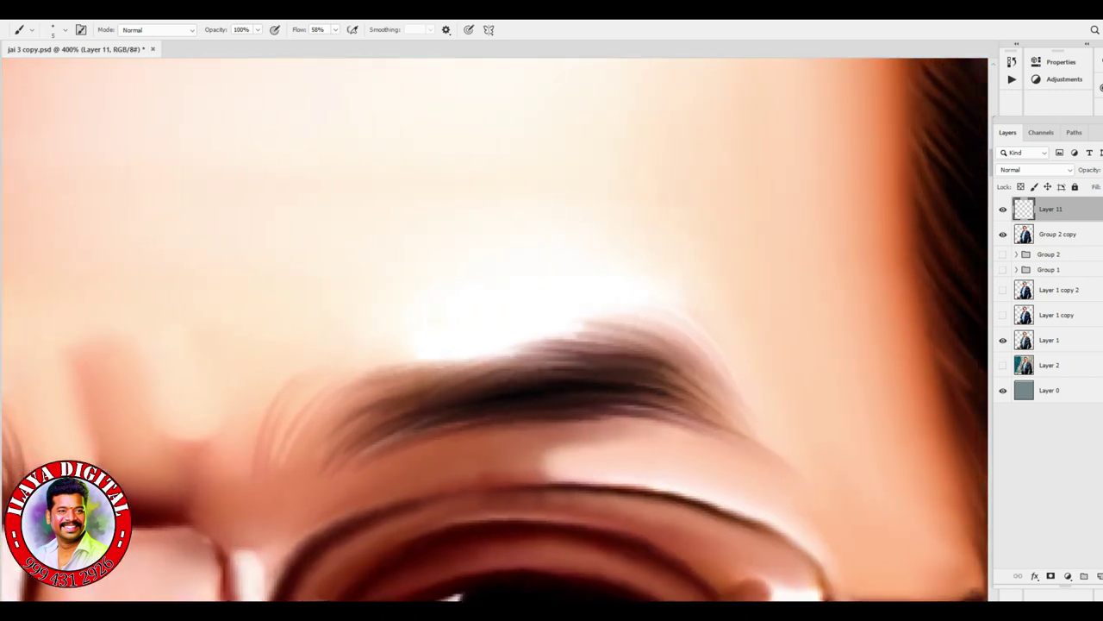
drag(585, 394, 665, 385)
drag(510, 415, 660, 398)
drag(543, 393, 667, 377)
drag(598, 374, 660, 363)
drag(542, 371, 667, 364)
Step: Add fine green-tinted hairs to the outer end and upper edge of the lit-side eyebrow
scroll(497, 329, right, 5)
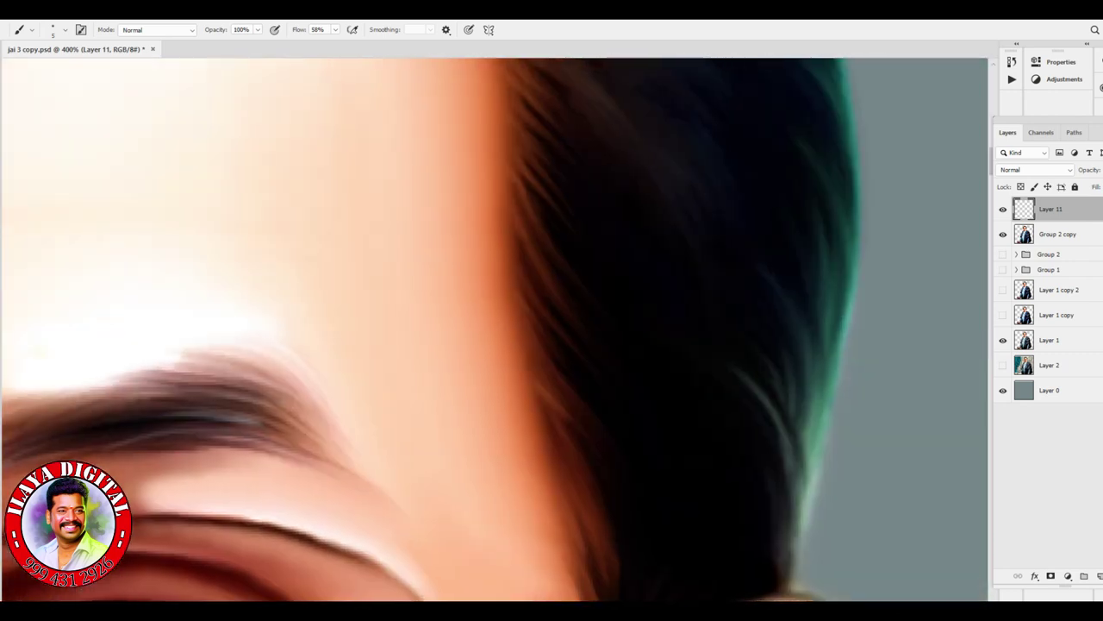
click(357, 405)
drag(235, 414, 264, 405)
drag(215, 384, 283, 402)
scroll(496, 329, left, 5)
scroll(497, 329, down, 2)
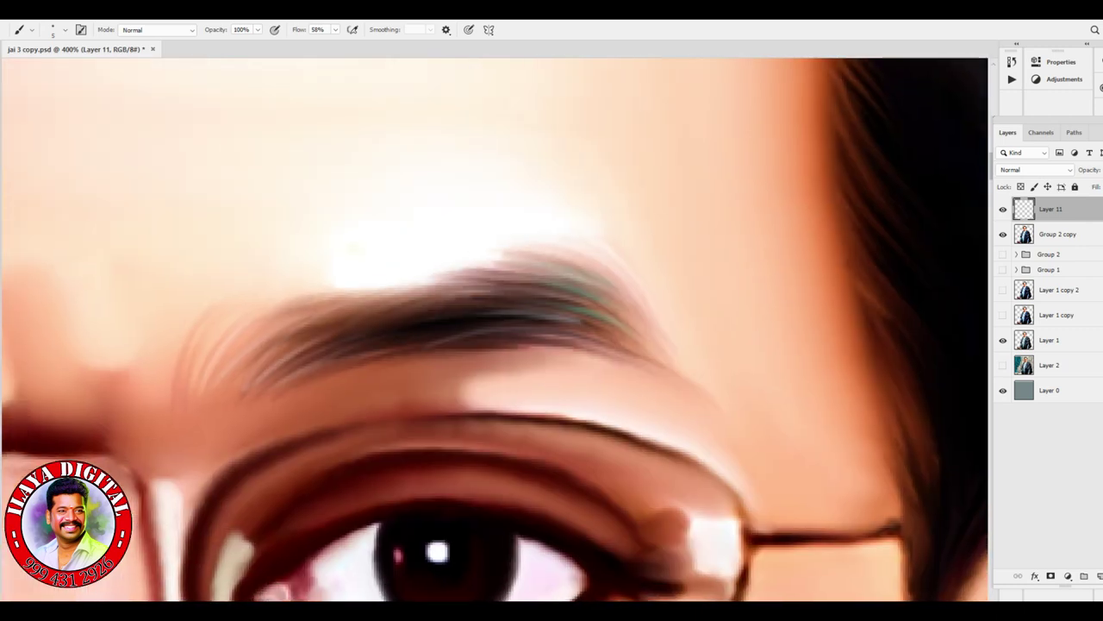
drag(287, 345, 432, 306)
drag(359, 288, 455, 274)
Step: Paint curved green strands down the lit-side sideburn in front of the ear
scroll(497, 329, right, 5)
scroll(497, 329, down, 2)
drag(569, 274, 595, 369)
drag(559, 256, 613, 404)
mouse_move(595, 363)
mouse_down()
mouse_move(571, 450)
mouse_move(569, 579)
mouse_up()
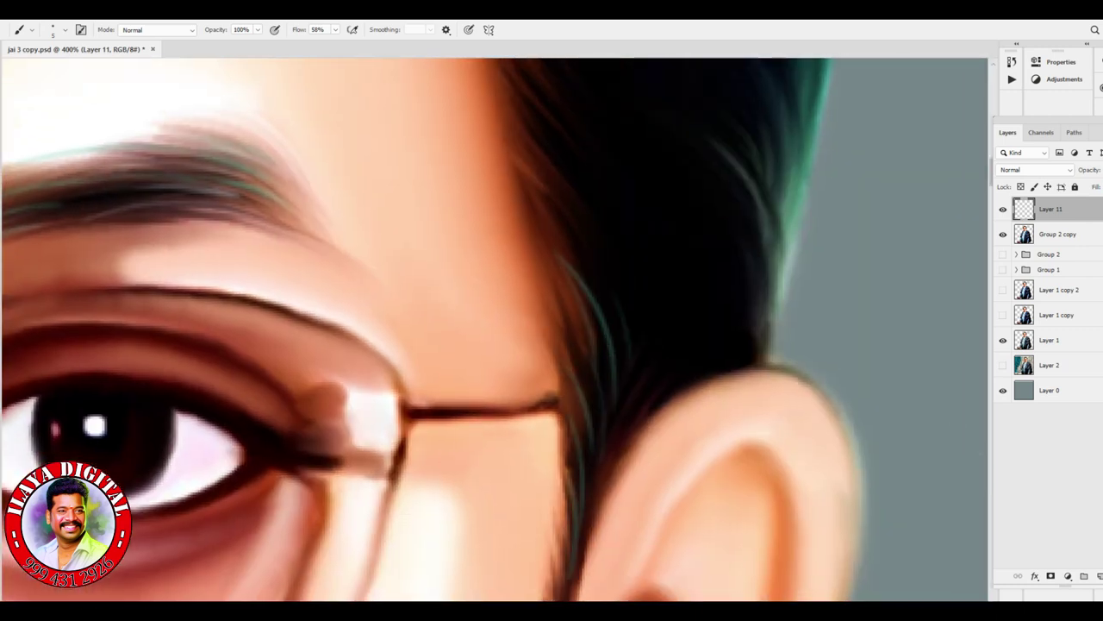
scroll(496, 330, down, 4)
drag(584, 304, 568, 369)
drag(590, 236, 634, 96)
drag(613, 200, 577, 369)
Step: Add pale grey strands above the lit-side ear, along the temple and near the outer edge of the hair
scroll(496, 329, up, 3)
scroll(497, 329, up, 2)
drag(545, 304, 520, 372)
drag(569, 287, 551, 435)
drag(559, 257, 517, 156)
drag(567, 224, 638, 449)
Step: Paint green and pale highlight strands along the outer edge of the lit-side hair above the ear
scroll(497, 329, up, 4)
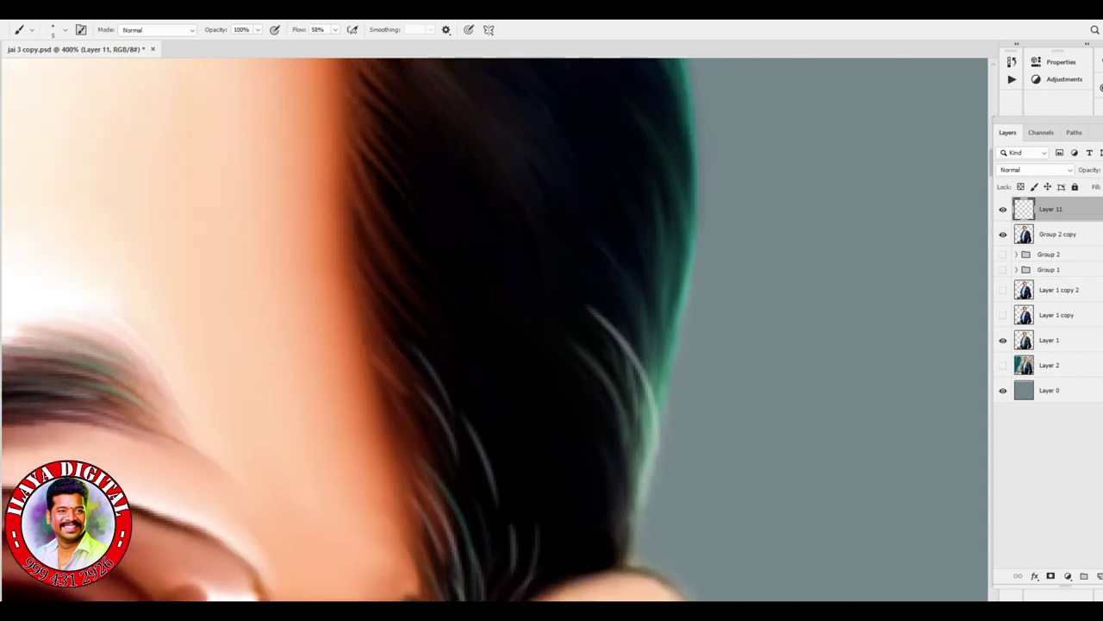
drag(621, 284, 651, 453)
drag(603, 354, 636, 452)
drag(597, 385, 634, 535)
drag(638, 137, 659, 340)
drag(654, 121, 676, 276)
drag(677, 157, 690, 308)
drag(631, 264, 667, 393)
drag(664, 94, 705, 277)
drag(657, 169, 681, 320)
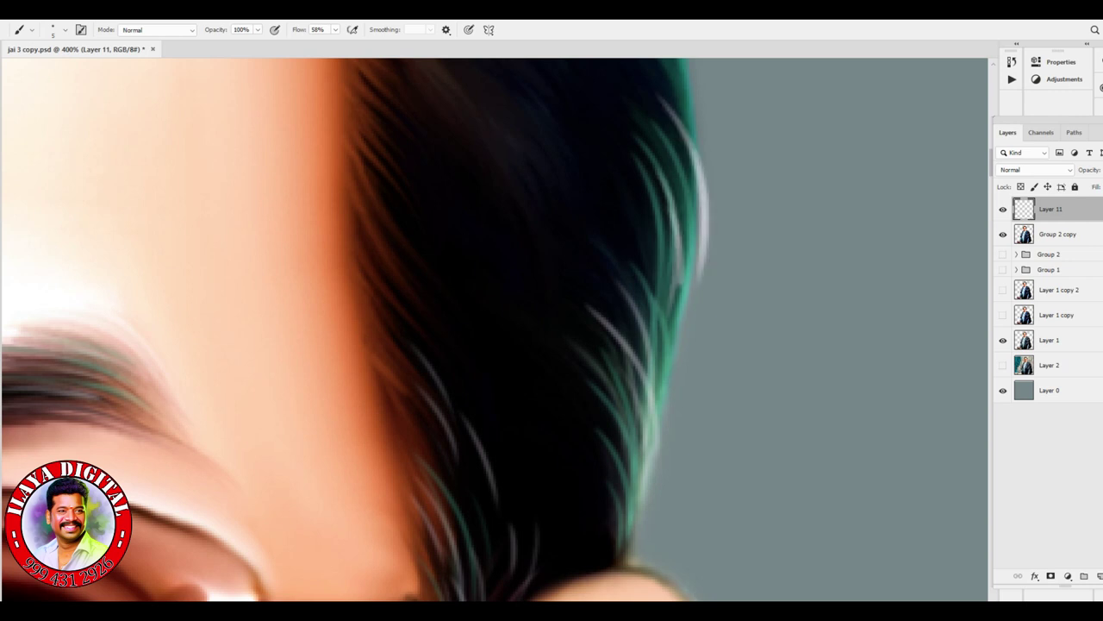
Step: Add pale strands just above the lit-side ear and along the temple hairline
drag(649, 209, 685, 371)
drag(590, 406, 631, 522)
drag(572, 469, 602, 562)
drag(361, 214, 431, 326)
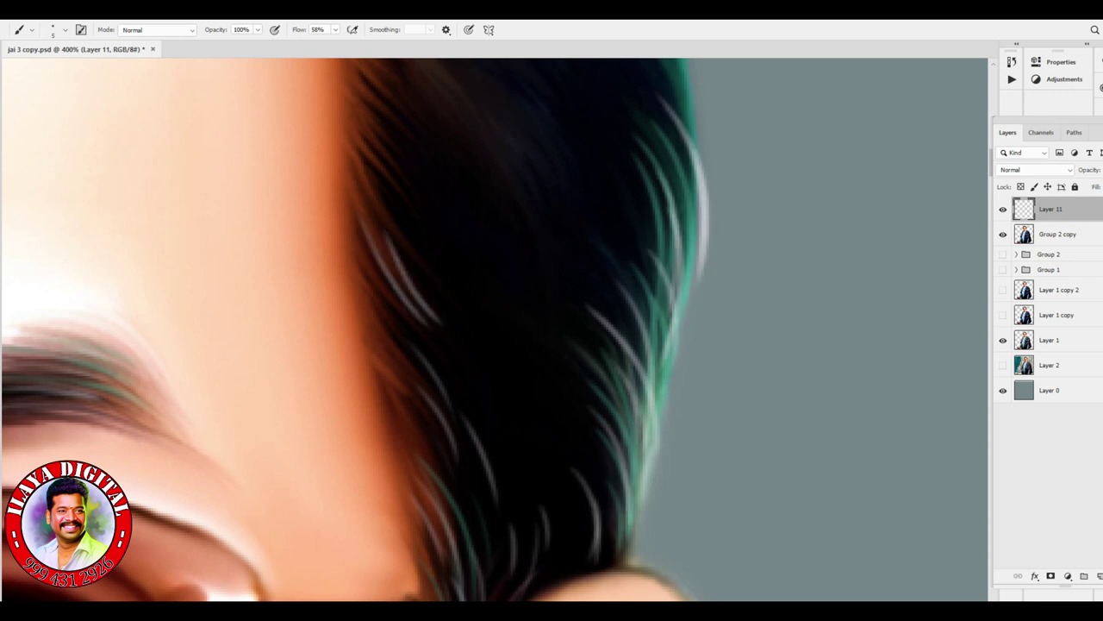
drag(438, 274, 516, 443)
Step: Extend the green and pale edge strands up the outer contour of the lit-side hair
scroll(494, 329, up, 5)
drag(557, 228, 618, 384)
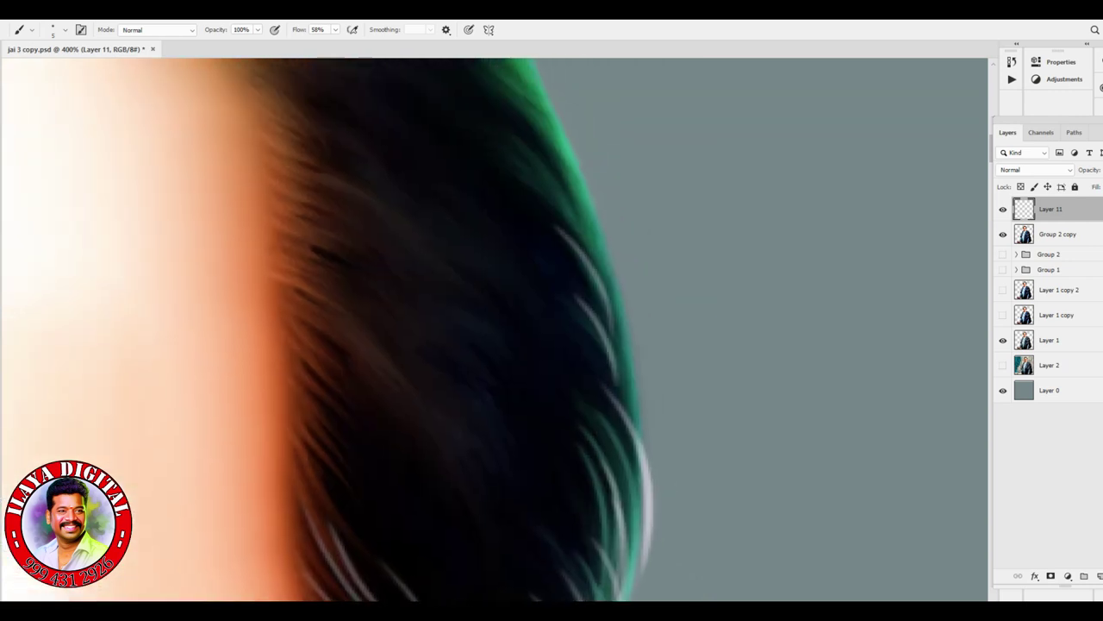
drag(518, 157, 614, 287)
drag(533, 127, 643, 345)
drag(599, 300, 645, 427)
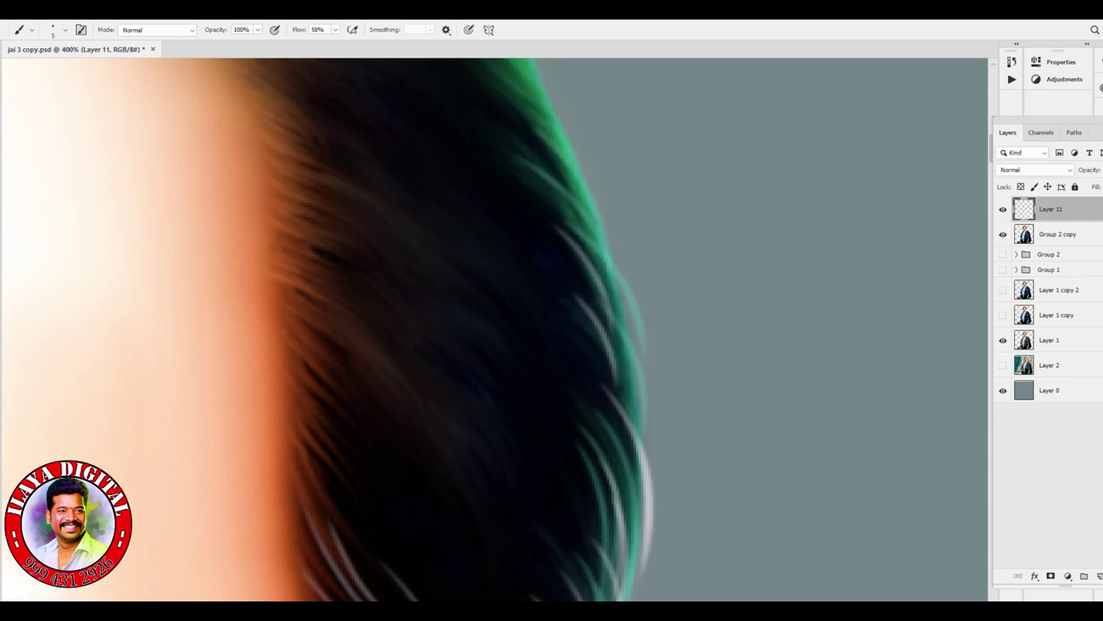
drag(542, 308, 625, 521)
Step: Paint longer green strands sweeping outward along the upper contour of the lit-side hair
scroll(494, 330, up, 5)
drag(493, 289, 588, 381)
drag(524, 355, 619, 505)
drag(540, 434, 642, 585)
drag(493, 310, 600, 440)
drag(583, 167, 653, 431)
key(ctrl+z)
scroll(494, 330, down, 5)
mouse_move(525, 229)
mouse_down()
mouse_move(629, 471)
mouse_move(626, 564)
mouse_up()
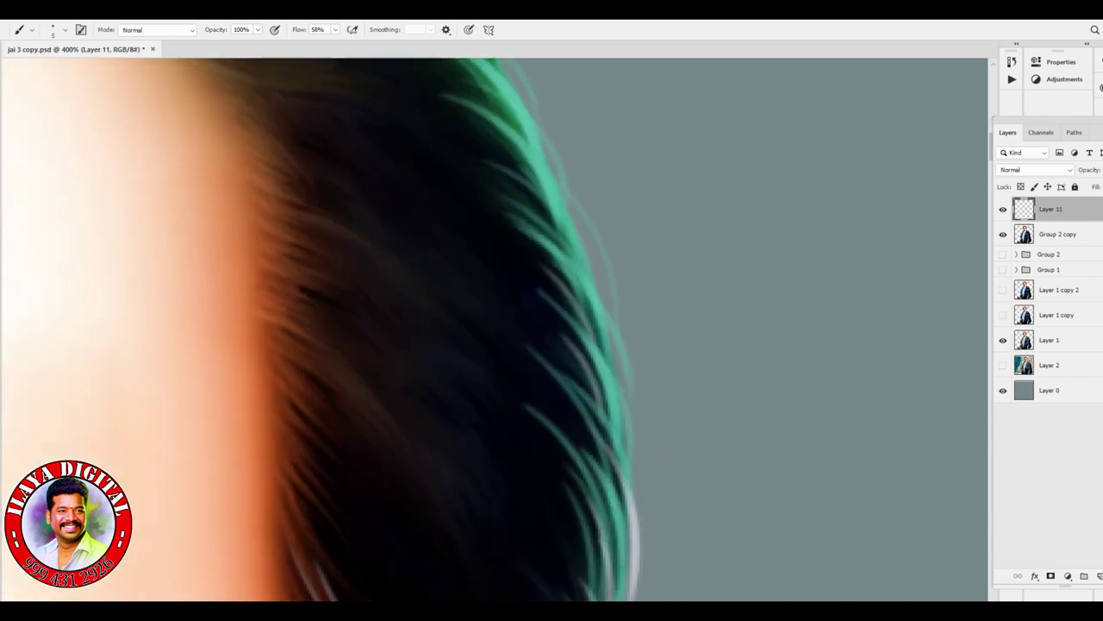
Step: Thicken the green rim of the lit-side hair with overlapping strands and a few pale highlights
drag(516, 203, 608, 317)
drag(473, 255, 536, 295)
drag(507, 329, 583, 378)
drag(516, 355, 609, 510)
drag(524, 226, 593, 393)
key(ctrl+z)
drag(574, 284, 638, 425)
drag(605, 486, 630, 580)
Step: Paint pale curved strands at the upper corner where the lit-side hair meets the crown
scroll(551, 362, down, 2)
drag(465, 357, 621, 440)
drag(537, 350, 631, 443)
drag(533, 328, 627, 415)
drag(528, 416, 588, 457)
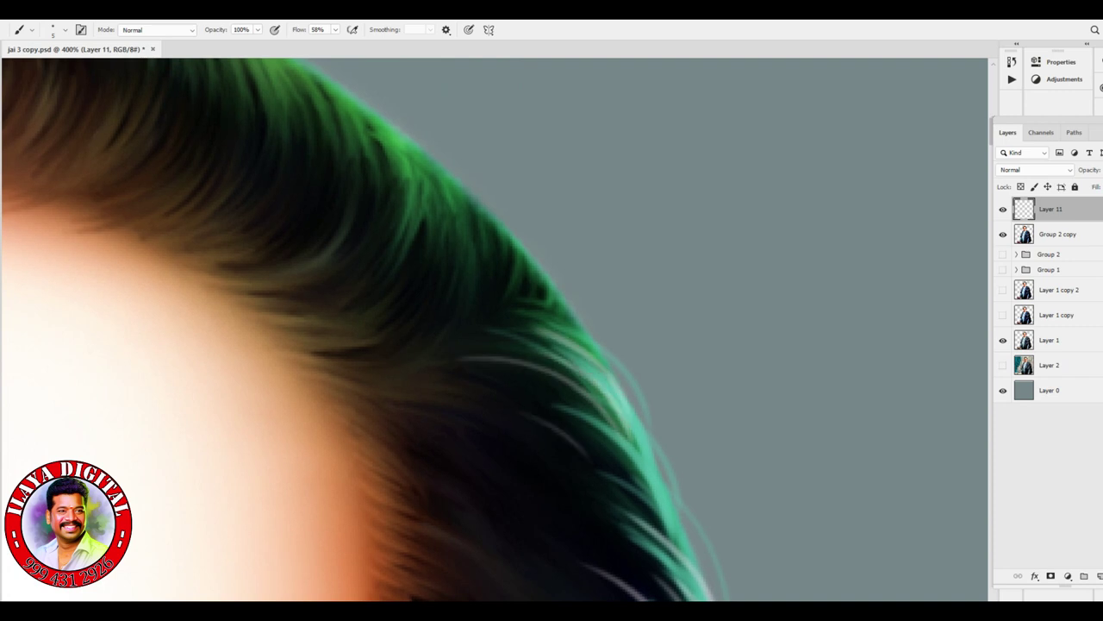
Step: Set the brush flow to 26% and paint faint green strands inside the upper part of the lit-side hair
scroll(569, 397, up, 2)
drag(422, 228, 492, 301)
key(ctrl+z)
click(335, 30)
drag(337, 39, 315, 40)
drag(405, 221, 492, 286)
drag(431, 250, 498, 316)
drag(441, 343, 523, 426)
drag(438, 435, 527, 526)
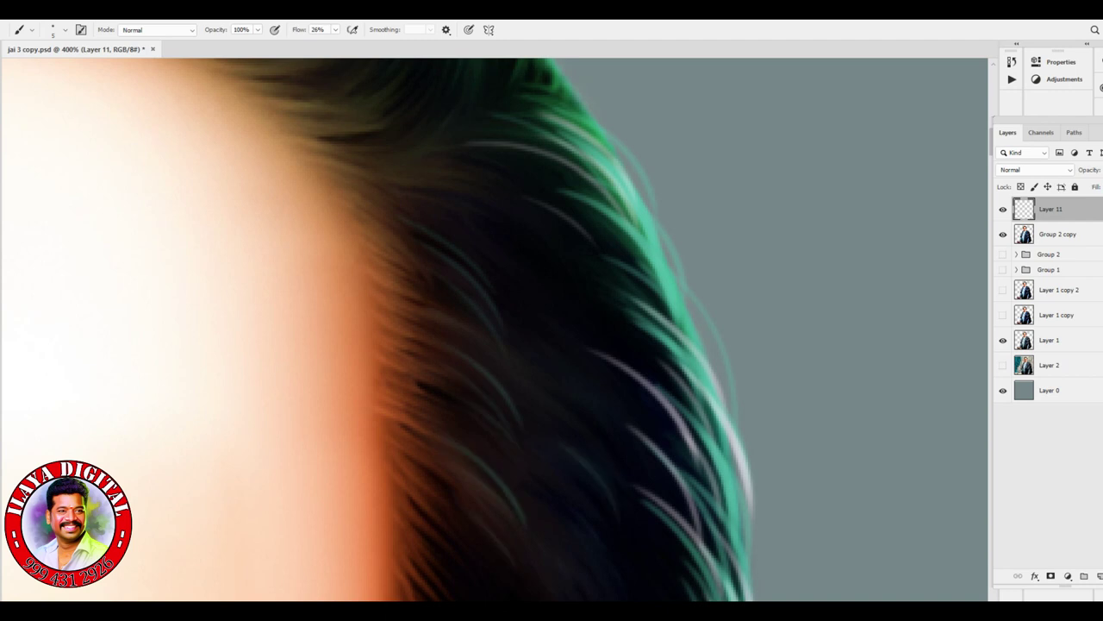
drag(580, 235, 676, 362)
drag(584, 326, 680, 394)
Step: Fill the dark middle of the lit-side hair with faint green strands between temple and outer edge
scroll(604, 370, down, 5)
drag(425, 201, 534, 336)
drag(524, 200, 557, 315)
drag(522, 179, 590, 300)
drag(598, 209, 636, 324)
drag(586, 366, 627, 447)
drag(602, 331, 650, 436)
drag(538, 387, 586, 464)
drag(540, 410, 578, 486)
Step: Paint soft green strands running inward from the temple hairline above the lit-side eyebrow
mouse_move(394, 244)
mouse_down()
mouse_move(455, 331)
mouse_move(453, 306)
mouse_up()
drag(393, 195, 469, 290)
drag(403, 293, 453, 383)
drag(407, 316, 479, 429)
drag(402, 390, 467, 458)
drag(433, 227, 518, 361)
drag(500, 287, 538, 367)
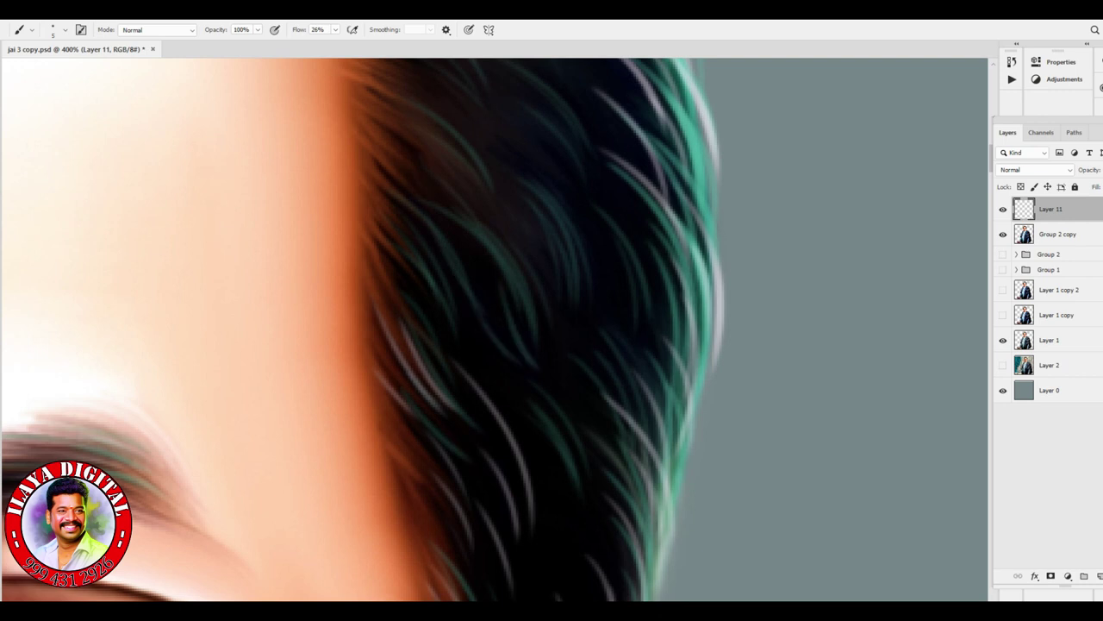
Step: Add fine strands to the lower temple and across the remaining dark gaps in the middle of the lit-side hair
drag(559, 476, 576, 507)
drag(552, 495, 579, 566)
drag(376, 412, 419, 485)
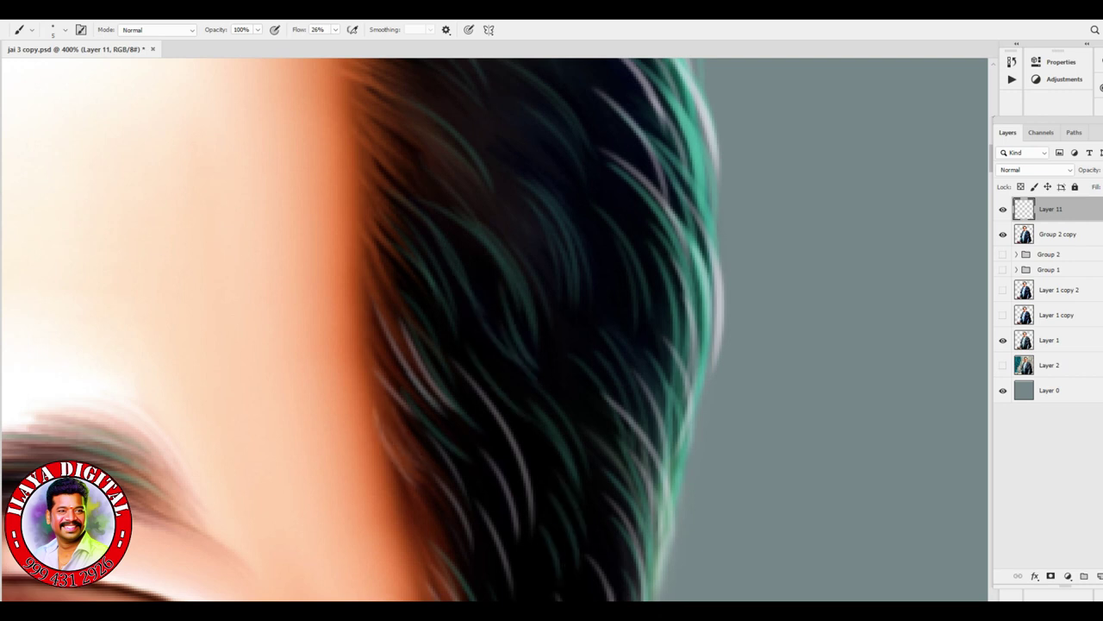
drag(465, 244, 519, 345)
drag(519, 197, 562, 302)
drag(542, 229, 567, 300)
mouse_move(583, 210)
mouse_down()
mouse_move(614, 286)
mouse_move(648, 281)
mouse_up()
drag(603, 363, 655, 440)
drag(552, 328, 622, 345)
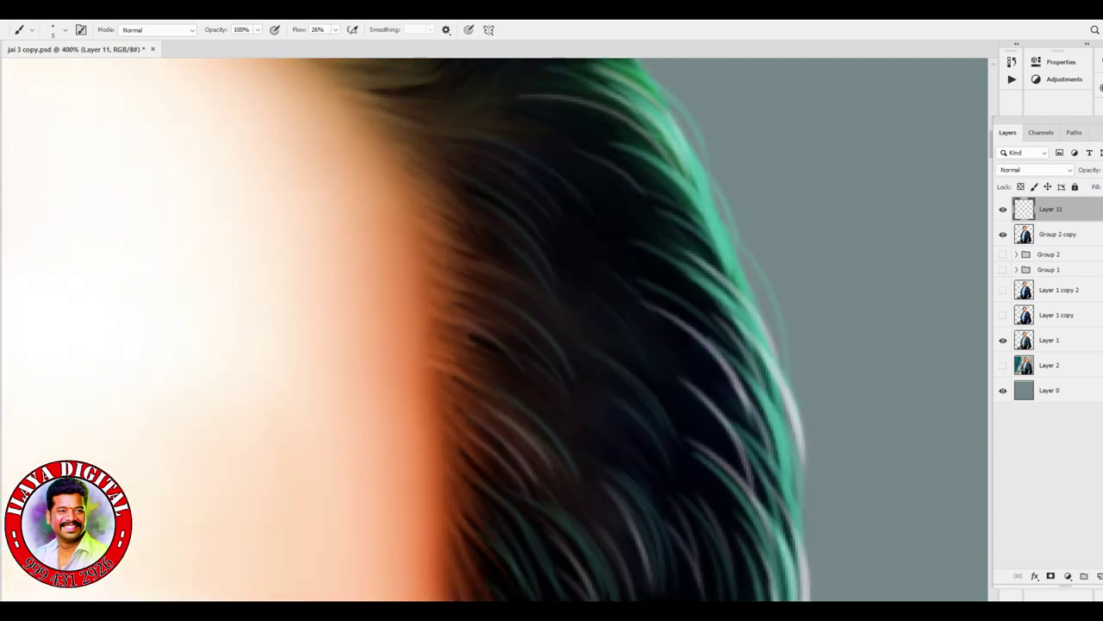
Step: Paint pale grey strands sweeping back from the upper temple hairline on the lit side
drag(454, 219, 549, 306)
mouse_move(464, 267)
mouse_down()
mouse_move(678, 443)
mouse_move(677, 485)
mouse_up()
drag(447, 162, 537, 217)
drag(465, 196, 543, 266)
drag(462, 148, 536, 207)
Step: Add pale grey strands across the upper middle and outer rim of the lit-side hair
mouse_move(557, 165)
mouse_down()
mouse_move(643, 246)
mouse_move(643, 224)
mouse_up()
drag(617, 248, 669, 302)
drag(576, 274, 661, 345)
drag(638, 193, 747, 302)
drag(621, 114, 724, 240)
drag(634, 83, 720, 179)
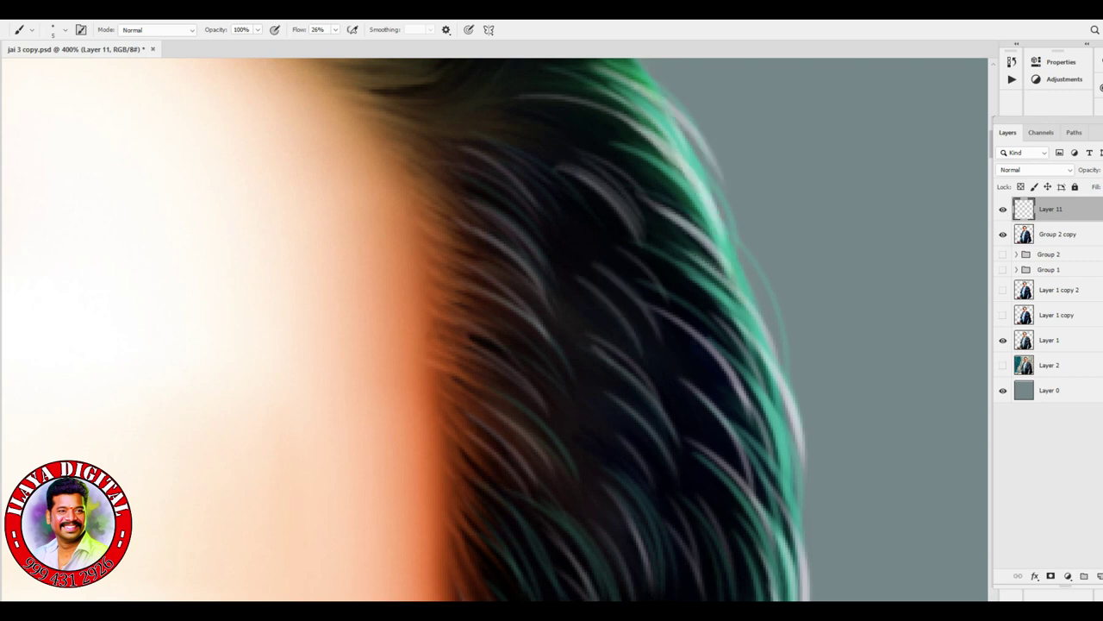
Step: Examine the repainted hair and eyebrows against the whole portrait
key(ctrl+minus)
key(ctrl+minus)
key(ctrl+minus)
key(ctrl+minus)
key(ctrl+plus)
key(ctrl+plus)
key(ctrl+plus)
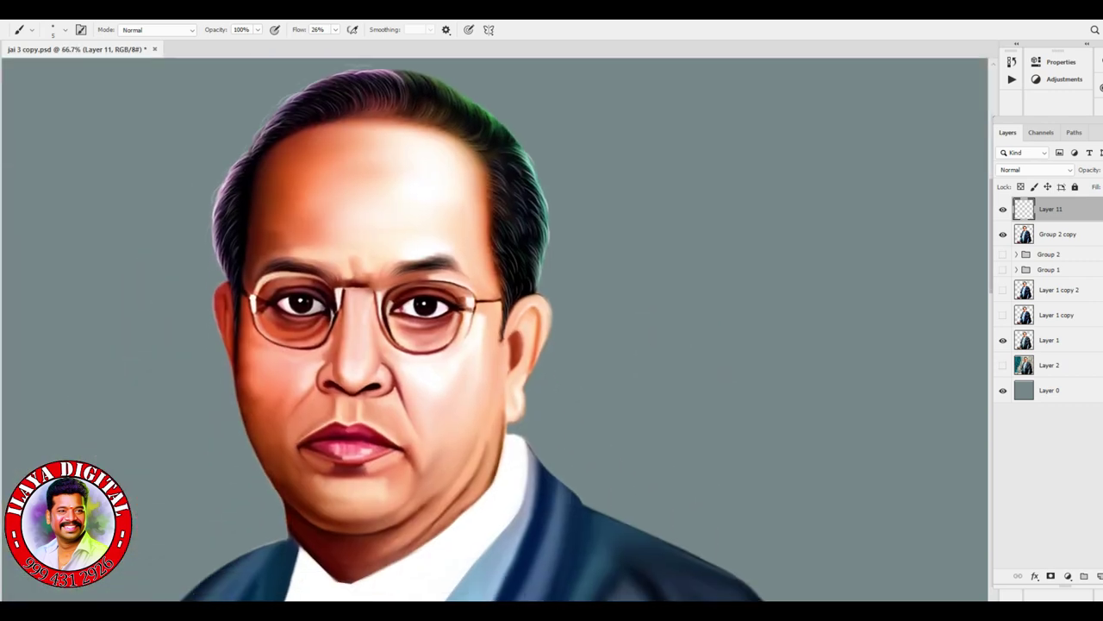
key(ctrl+plus)
Step: Set the foreground color to green RGB 92, 216, 104 and paint strands over the green-lit part of the crown
scroll(494, 330, up, 10)
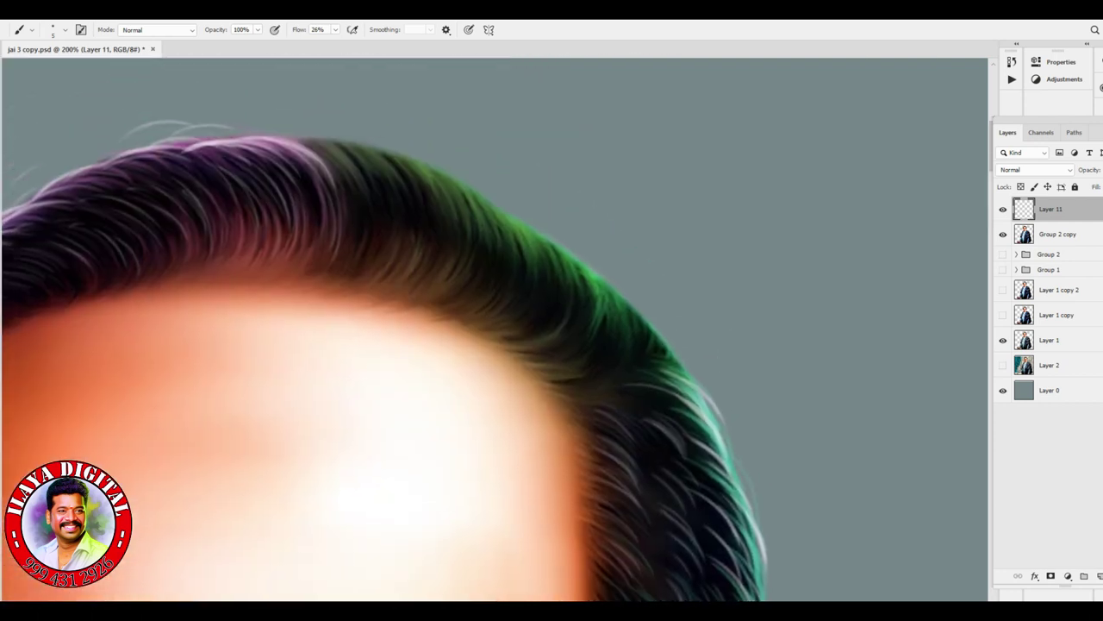
key(r)
drag(494, 200, 621, 356)
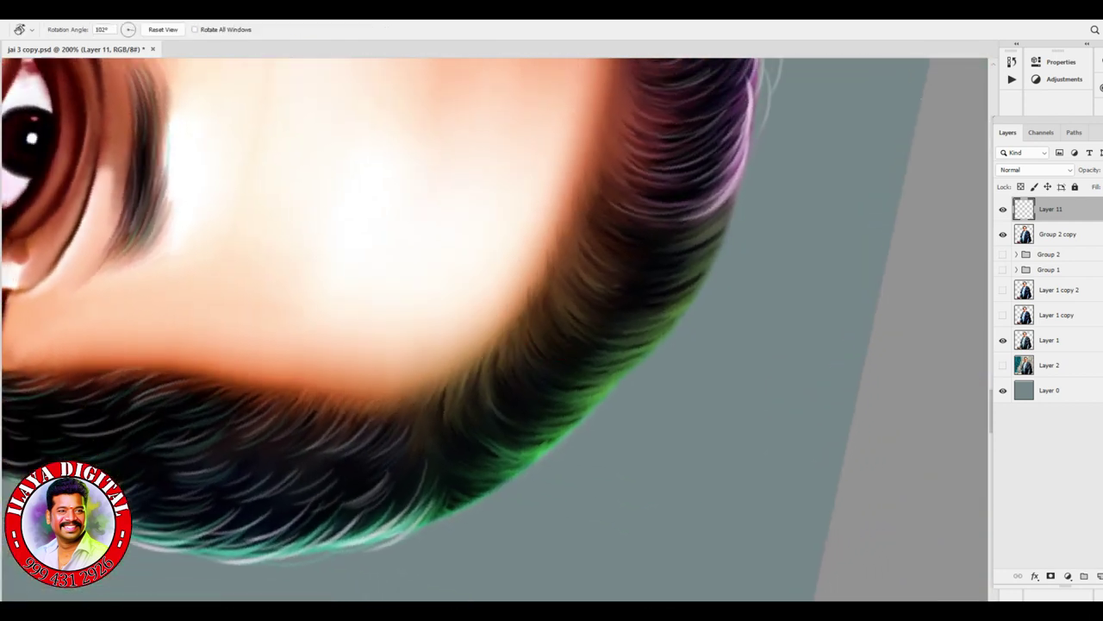
key(ctrl+plus)
key(ctrl+plus)
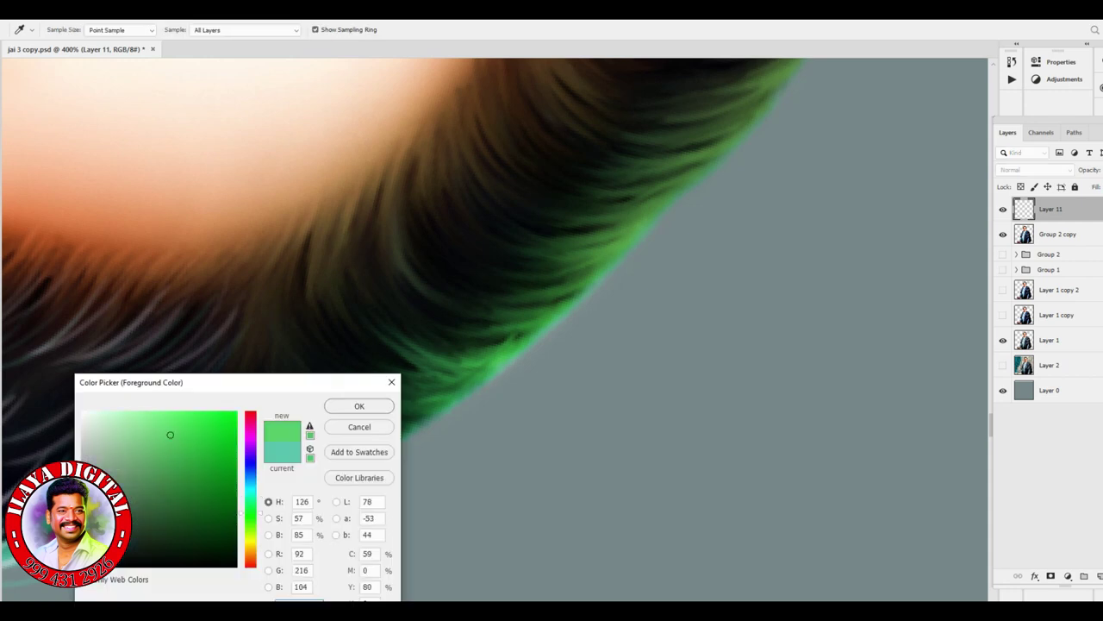
key(b)
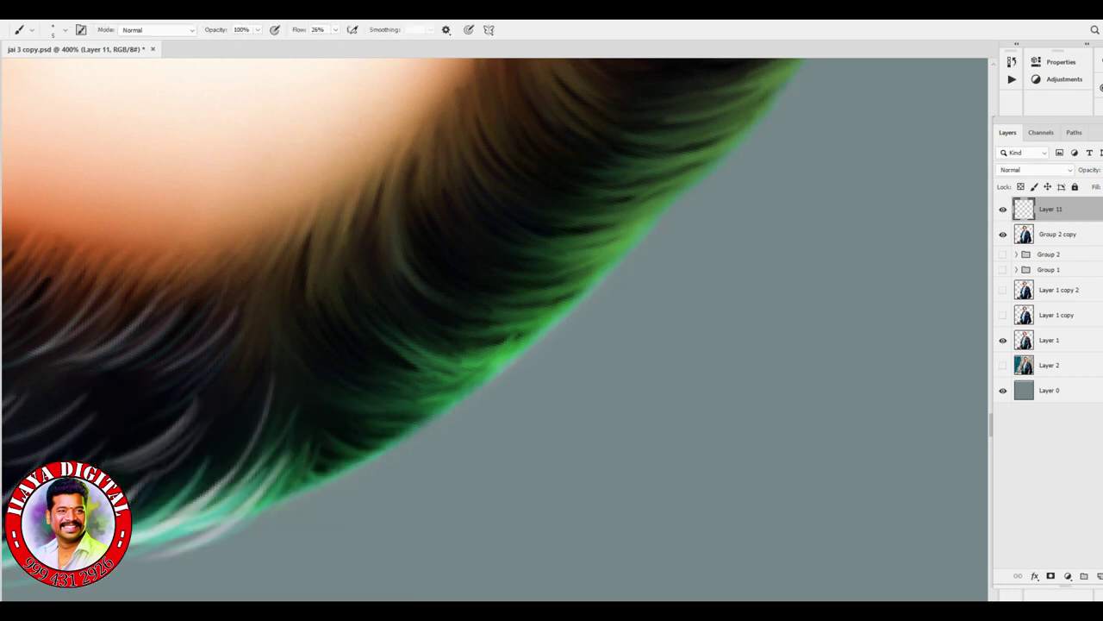
mouse_move(396, 417)
mouse_down()
mouse_move(552, 331)
mouse_move(586, 258)
mouse_move(656, 199)
mouse_up()
mouse_move(405, 297)
mouse_down()
mouse_move(491, 237)
mouse_move(513, 207)
mouse_move(388, 288)
mouse_move(453, 245)
mouse_move(298, 414)
mouse_move(242, 371)
mouse_move(207, 293)
mouse_move(284, 370)
mouse_move(422, 431)
mouse_move(500, 388)
mouse_up()
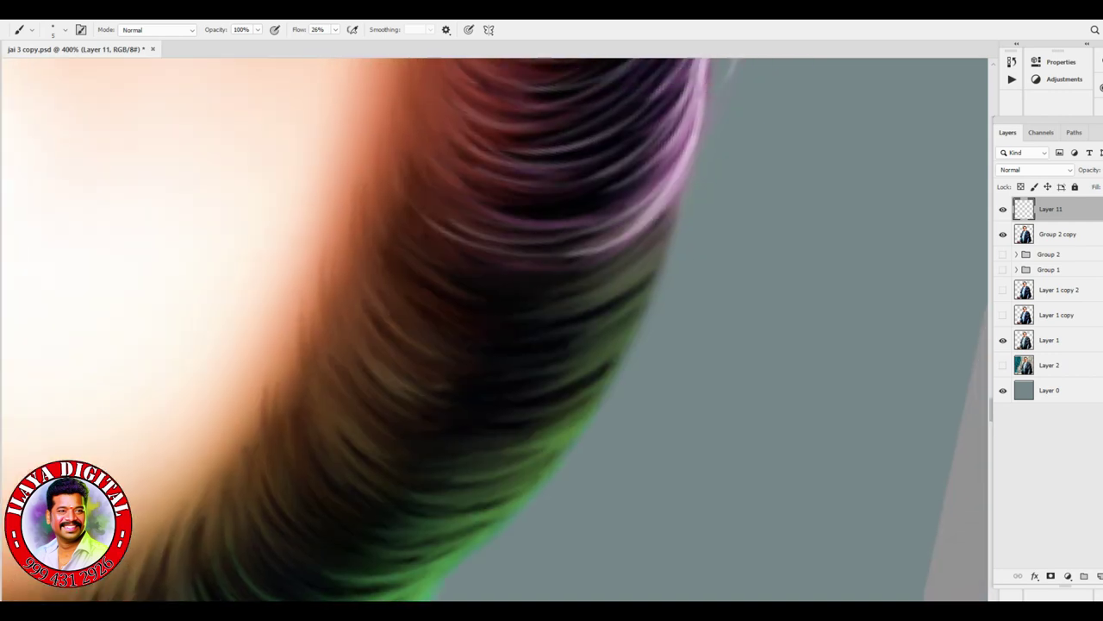
mouse_move(379, 465)
mouse_down()
mouse_move(276, 561)
mouse_move(380, 483)
mouse_move(534, 483)
mouse_move(604, 388)
mouse_up()
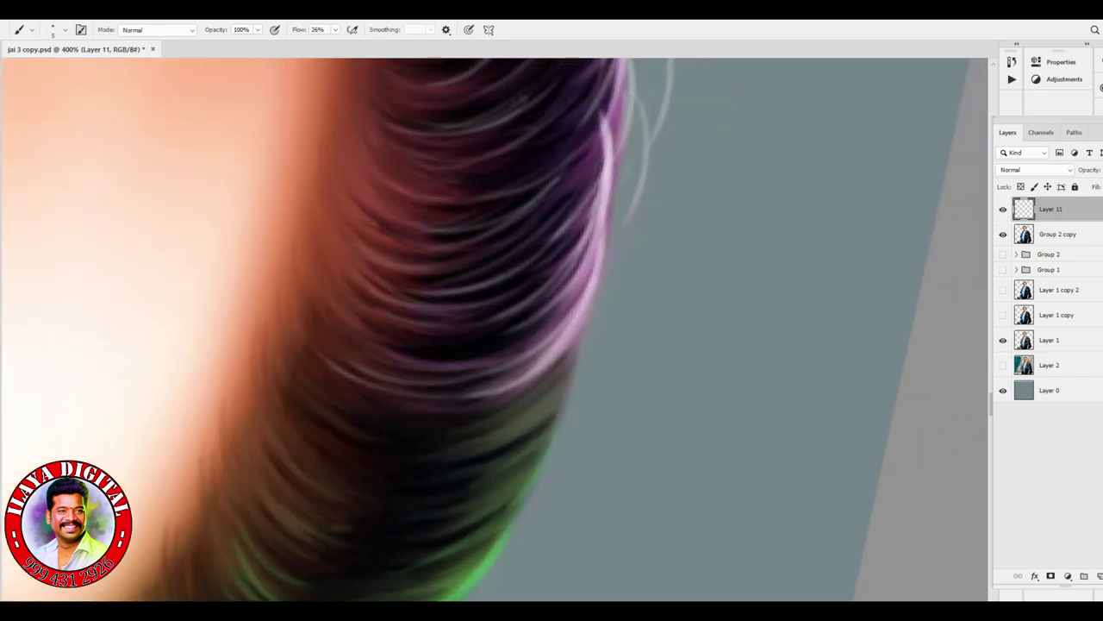
Step: Paint fine green strands on the crown just beside the purple section, from the hairline and from the outer edge
drag(409, 412, 309, 438)
drag(450, 397, 343, 415)
drag(447, 453, 319, 472)
drag(441, 474, 315, 485)
mouse_move(371, 495)
mouse_down()
mouse_move(302, 516)
mouse_move(246, 573)
mouse_move(268, 535)
mouse_up()
mouse_move(550, 422)
mouse_down()
mouse_move(488, 499)
mouse_move(433, 524)
mouse_up()
drag(564, 395, 465, 468)
drag(576, 357, 525, 422)
drag(564, 361, 457, 445)
drag(538, 430, 455, 479)
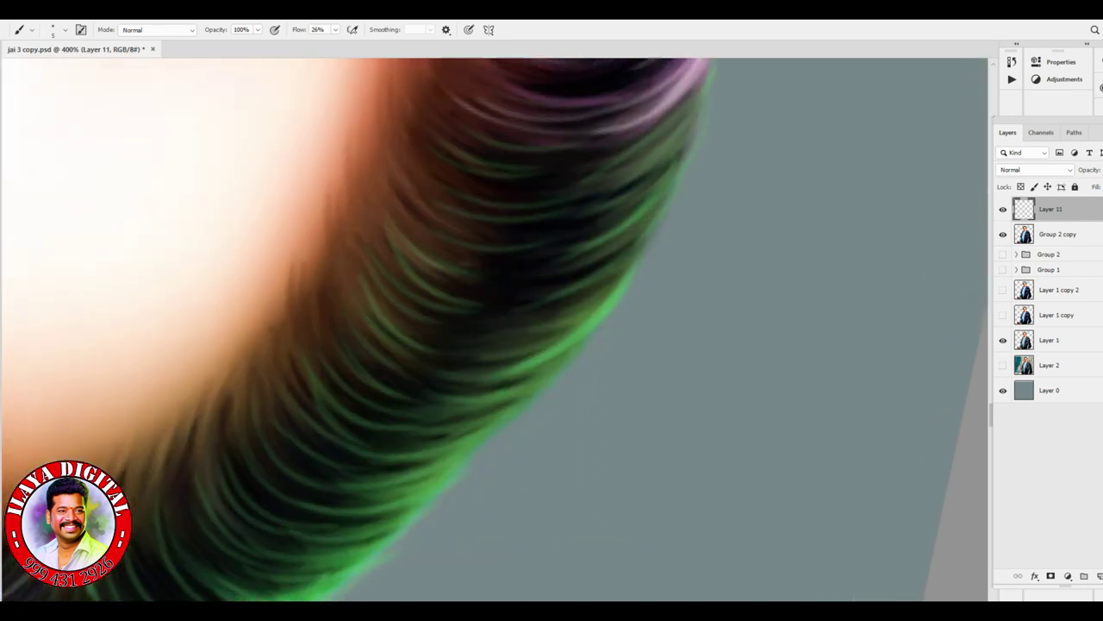
Step: Paint more fine green strands along the outer rim and through the middle of the green-lit hair toward the temple
mouse_move(685, 121)
mouse_down()
mouse_move(614, 218)
mouse_move(590, 196)
mouse_up()
drag(636, 243, 542, 338)
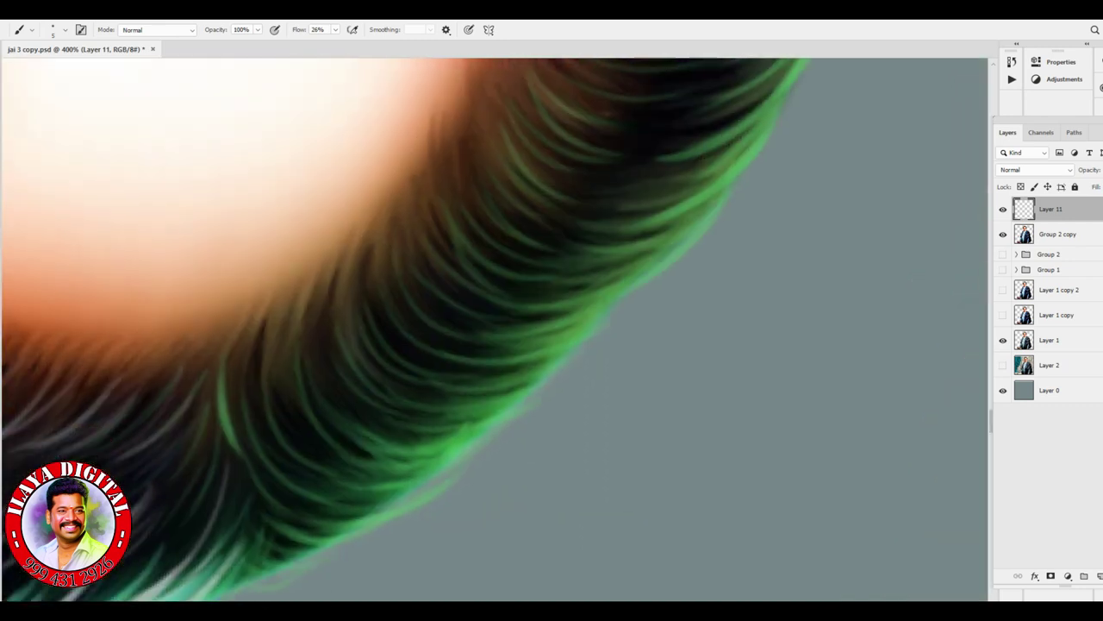
drag(657, 277, 562, 351)
drag(465, 388, 343, 424)
drag(440, 357, 402, 377)
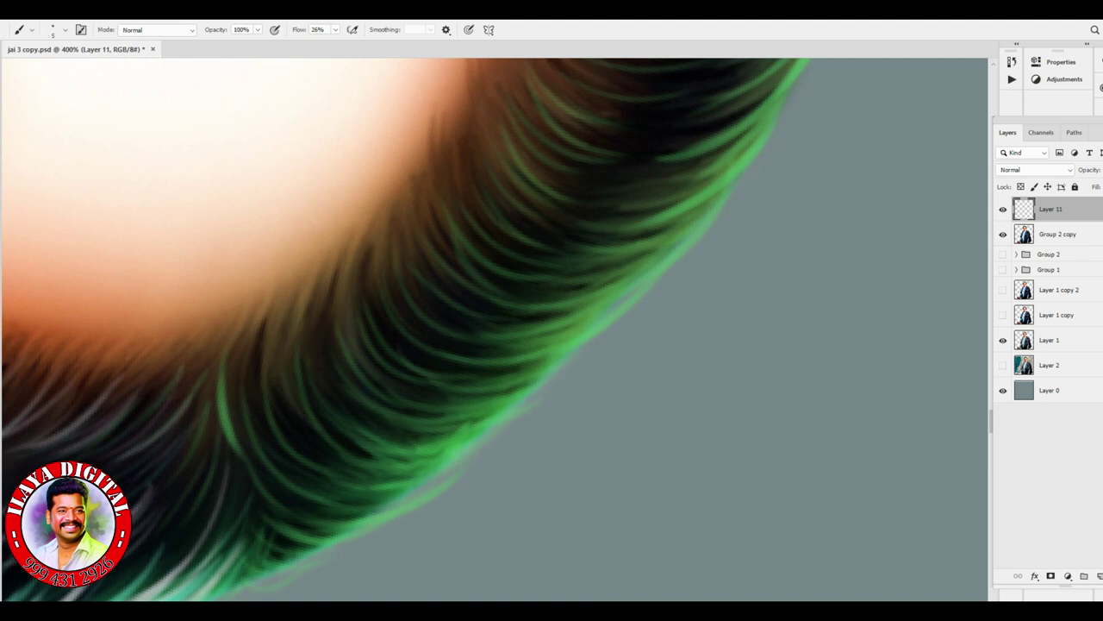
Step: Paint fine pale grey strands over the hairline side of the green-lit hair, just above the temple
drag(307, 338, 255, 466)
drag(371, 338, 315, 418)
drag(431, 272, 355, 367)
drag(474, 241, 405, 307)
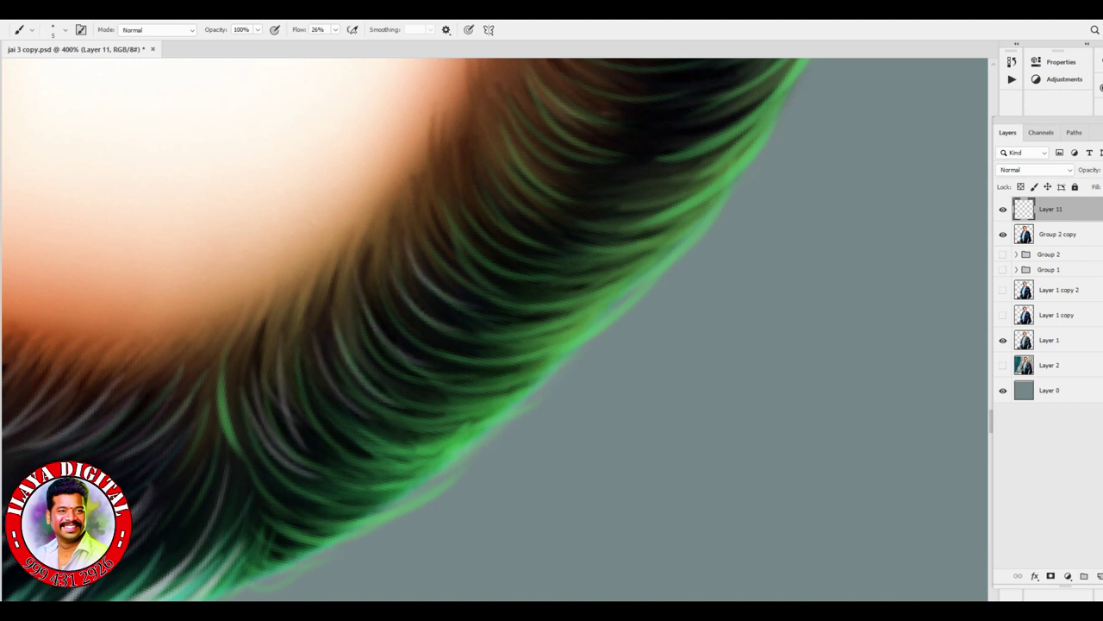
drag(495, 210, 420, 301)
drag(481, 169, 447, 243)
drag(459, 212, 440, 257)
Step: Add pale highlight strands along the outer edge of the green hair where it meets the teal temple section
drag(450, 480, 289, 552)
drag(471, 452, 338, 500)
drag(507, 416, 395, 467)
drag(564, 353, 438, 422)
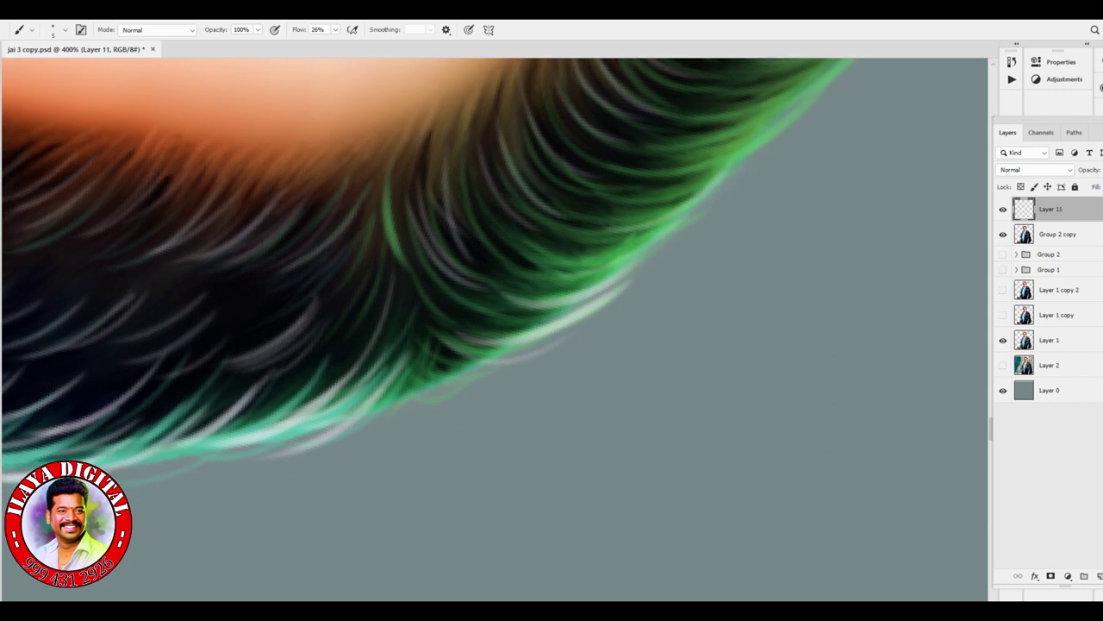
drag(498, 342, 443, 370)
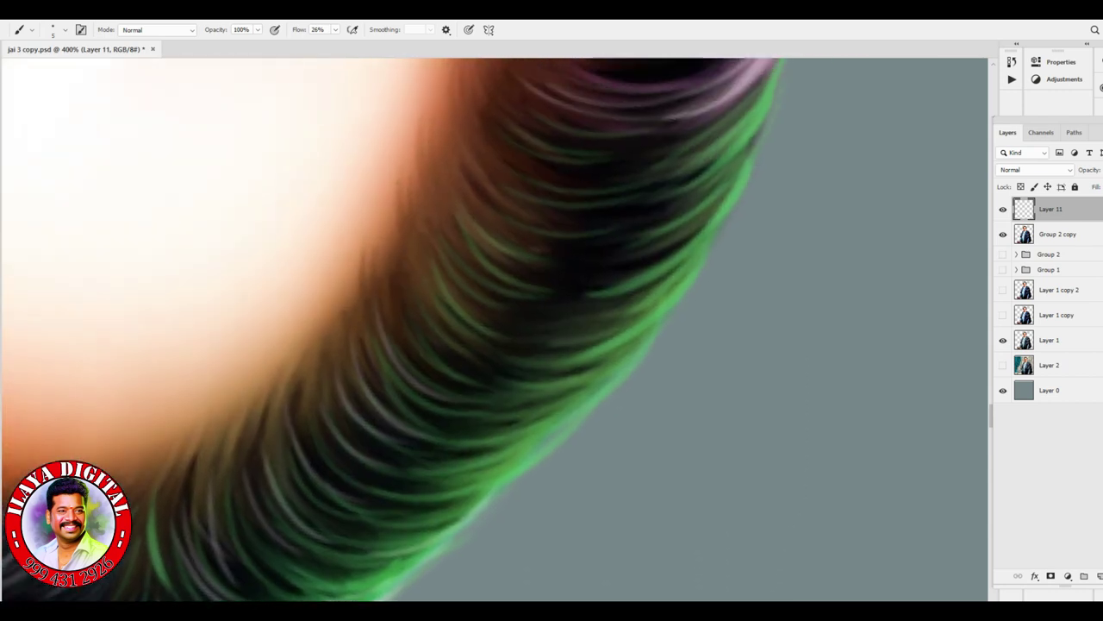
Step: Paint curved pale strands across the middle of the green-lit crown, sweeping in from the outer rim
drag(603, 371, 431, 440)
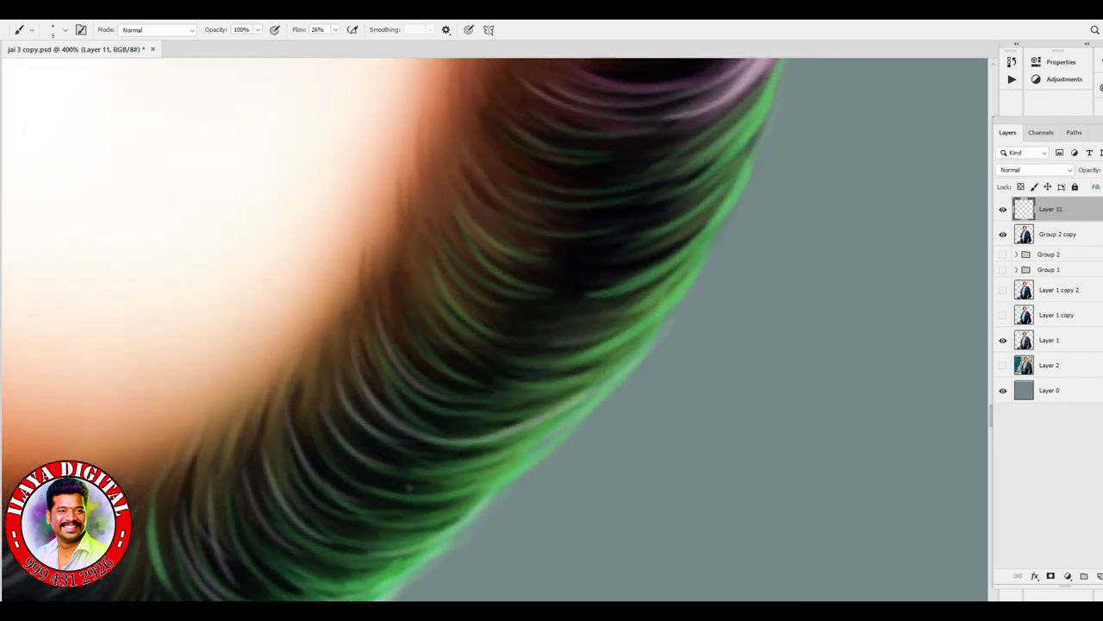
drag(500, 459, 380, 518)
drag(508, 487, 381, 560)
drag(638, 340, 483, 426)
drag(587, 293, 426, 344)
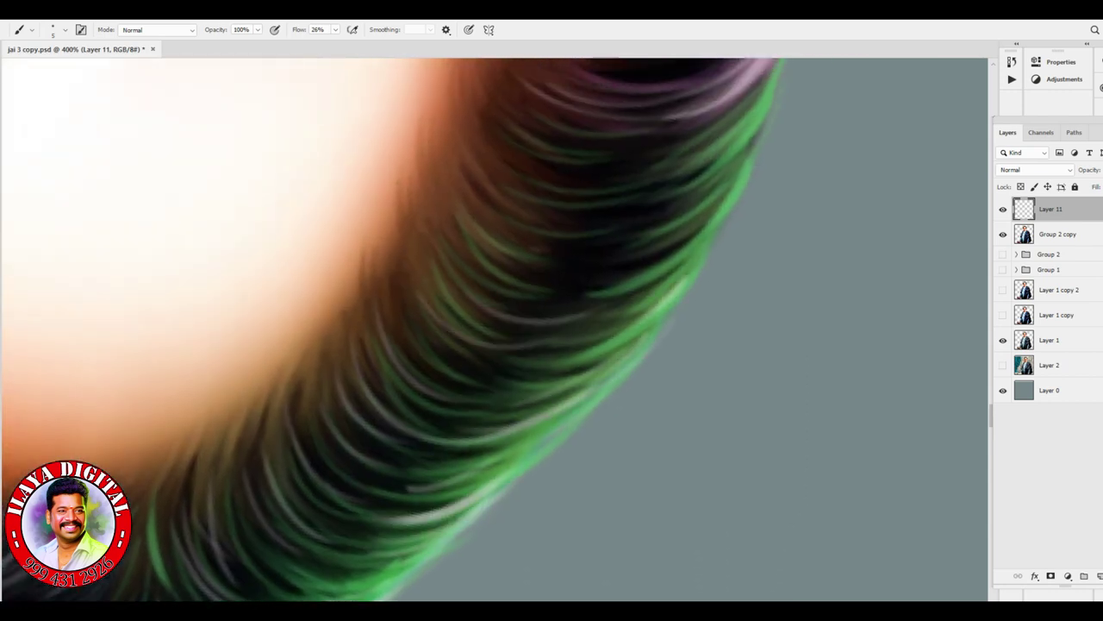
Step: Add pale strands where the green hair borders the purple section and down the adjoining outer rim
drag(561, 226, 476, 300)
drag(569, 177, 479, 297)
drag(638, 143, 504, 207)
drag(759, 82, 543, 129)
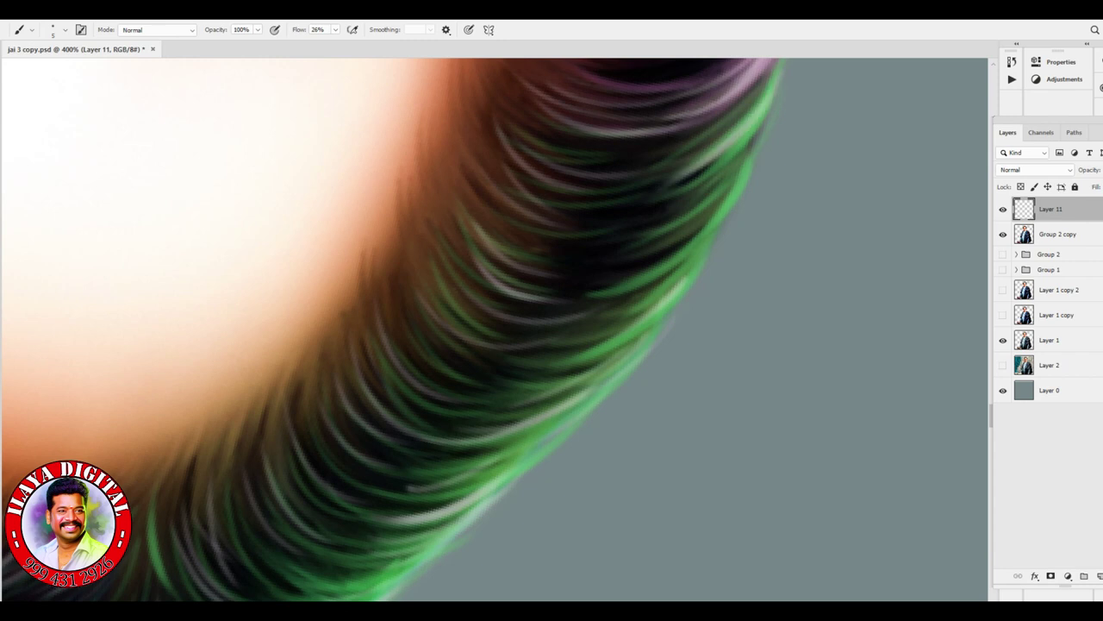
drag(750, 121, 642, 255)
drag(724, 224, 561, 354)
drag(689, 289, 508, 401)
drag(530, 328, 405, 405)
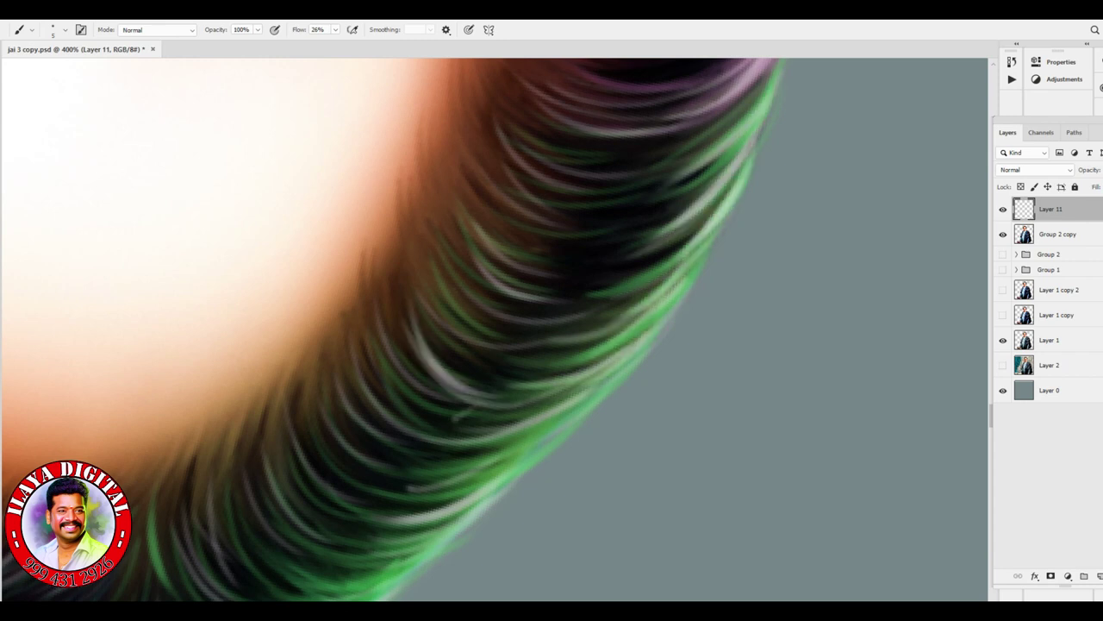
Step: Fill the inner part of the green hair toward the temple with more fine pale grey strands
drag(565, 398, 332, 457)
drag(399, 395, 306, 485)
drag(374, 470, 278, 516)
drag(350, 509, 262, 457)
drag(348, 479, 269, 554)
drag(465, 515, 371, 555)
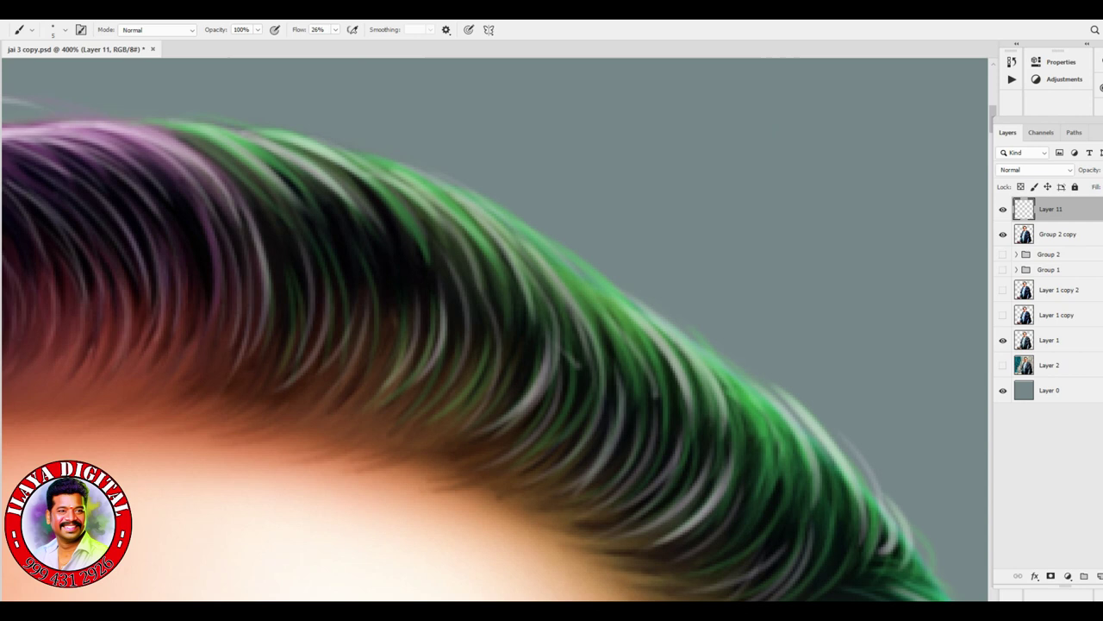
Step: Paint loose pale flyaway hairs arching above the outer edge of the crown, from the purple border down the green side
drag(138, 119, 263, 211)
drag(207, 121, 478, 207)
drag(217, 99, 405, 148)
mouse_move(489, 152)
mouse_down()
mouse_move(533, 211)
mouse_move(699, 345)
mouse_move(780, 452)
mouse_up()
drag(669, 317, 798, 426)
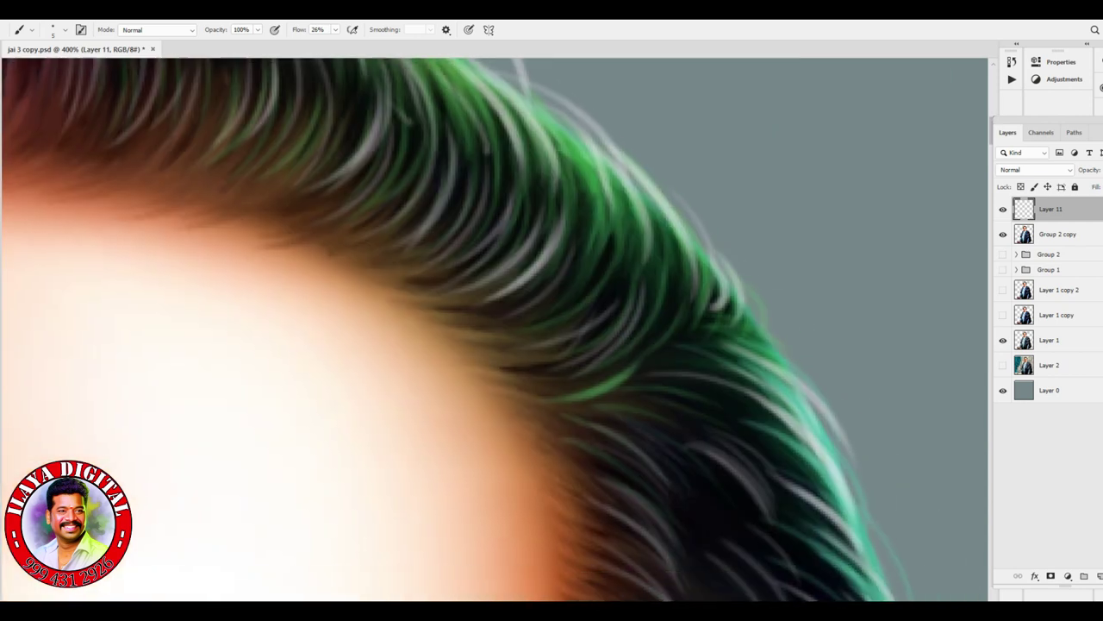
Step: Continue the pale flyaway hairs along the outer rim down to the temple and check them against the whole portrait
drag(686, 211, 735, 288)
mouse_move(690, 259)
mouse_down()
mouse_move(707, 337)
mouse_move(822, 395)
mouse_up()
drag(740, 348, 833, 436)
key(ctrl+1)
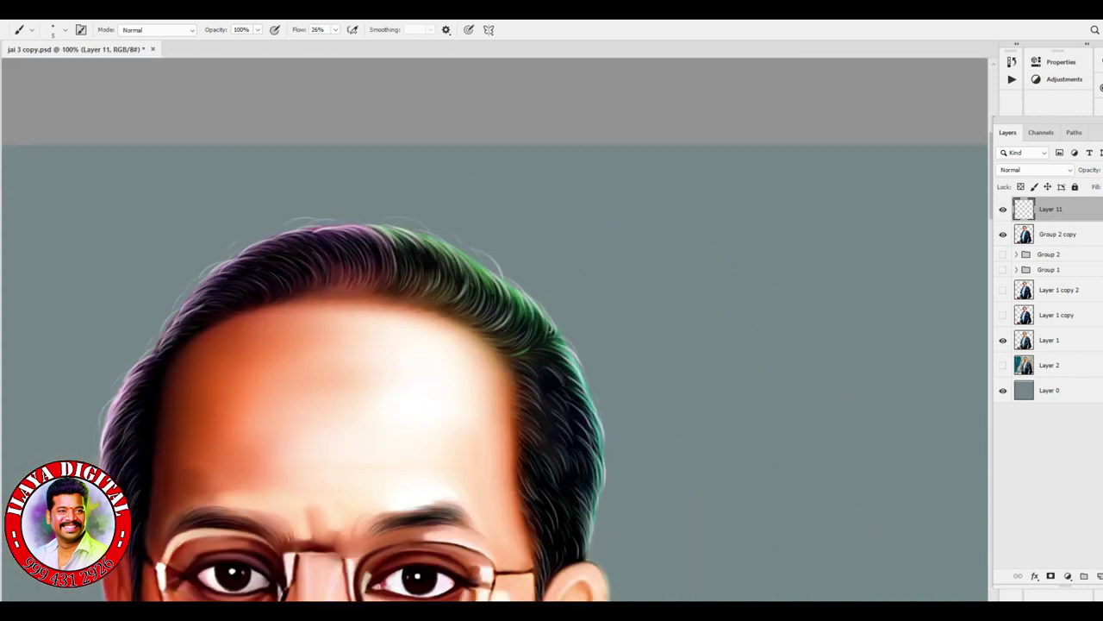
drag(431, 431, 500, 252)
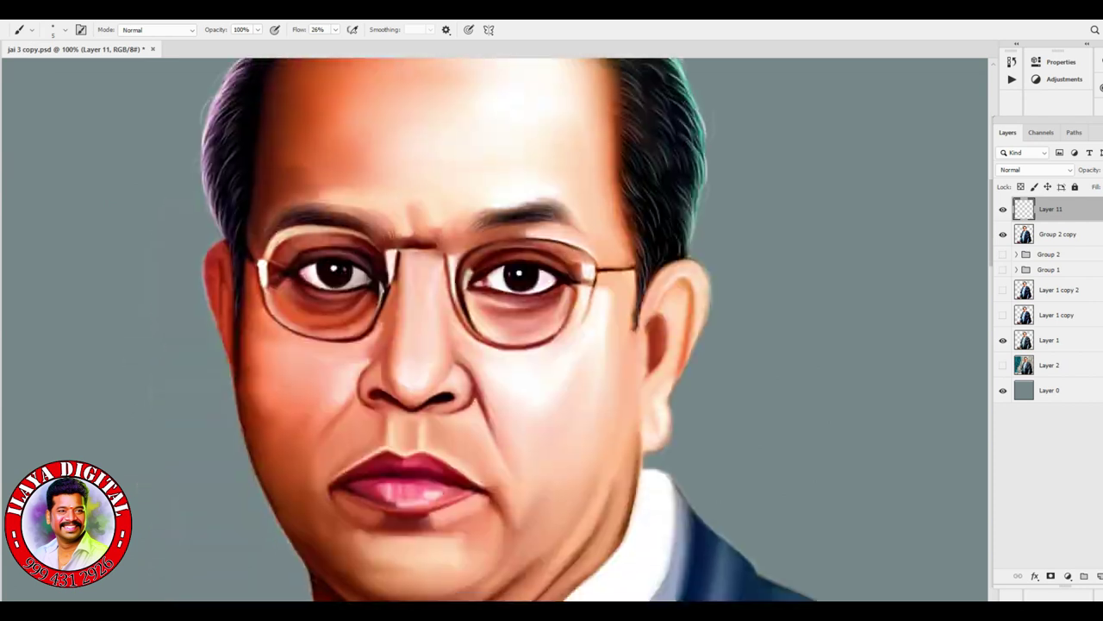
key(ctrl+minus)
key(ctrl+minus)
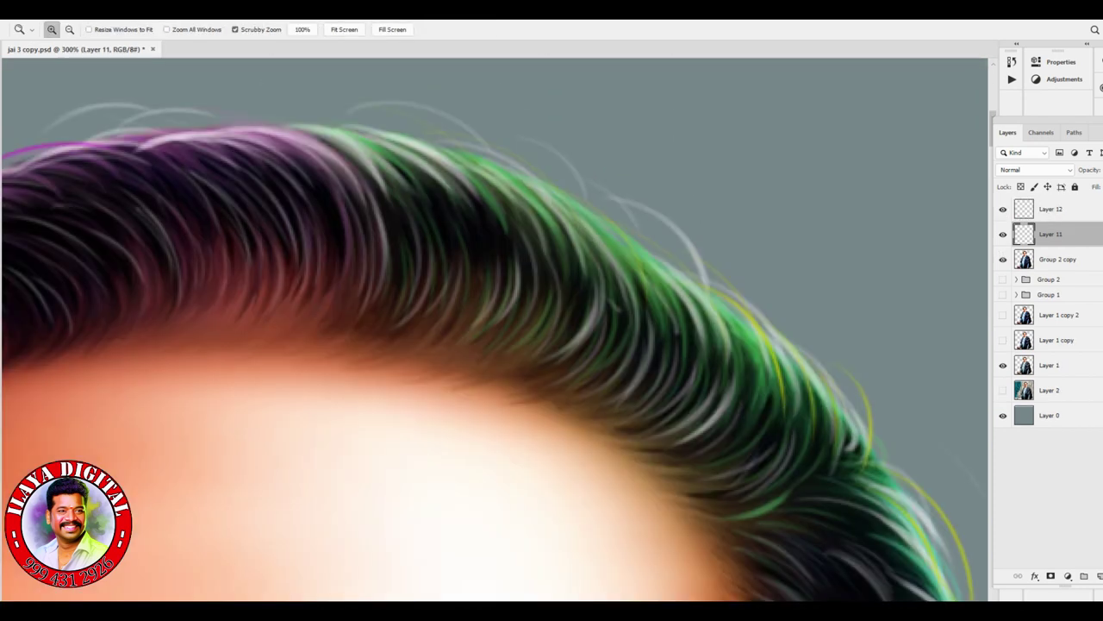
Step: On Layer 11, choose a bright green foreground color and paint vivid stray strands along the green-lit crown's outer rim
key(b)
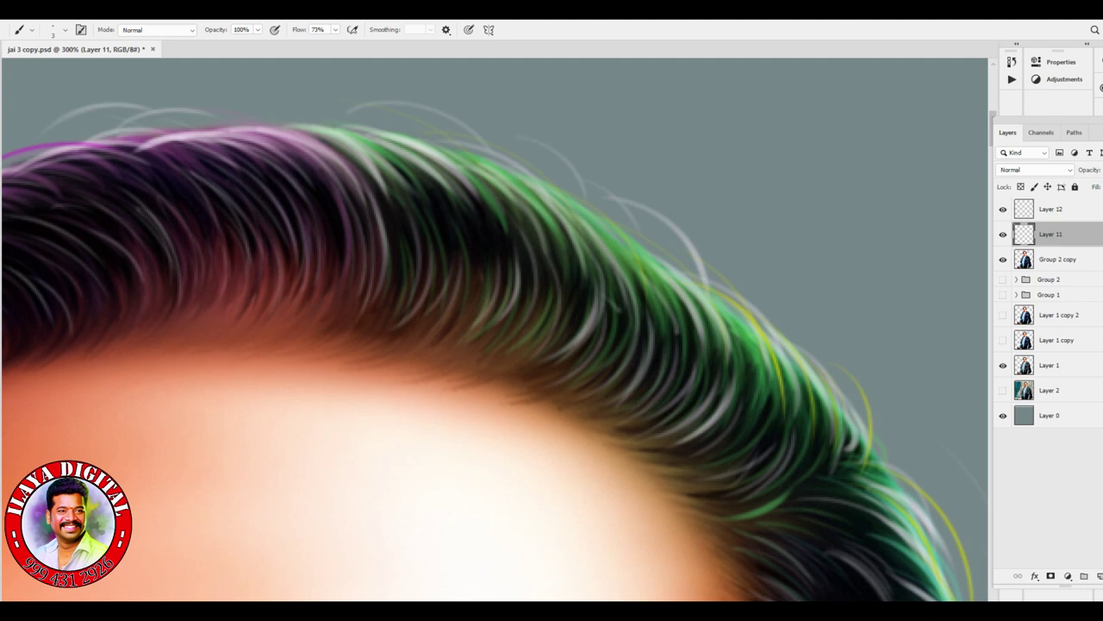
text(100)
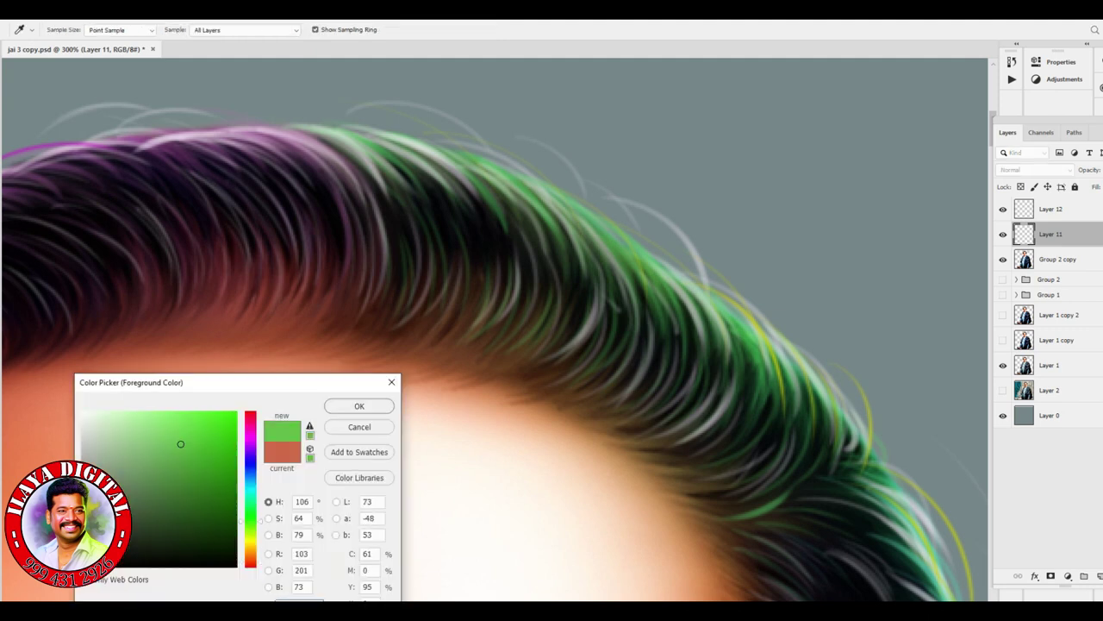
key(Return)
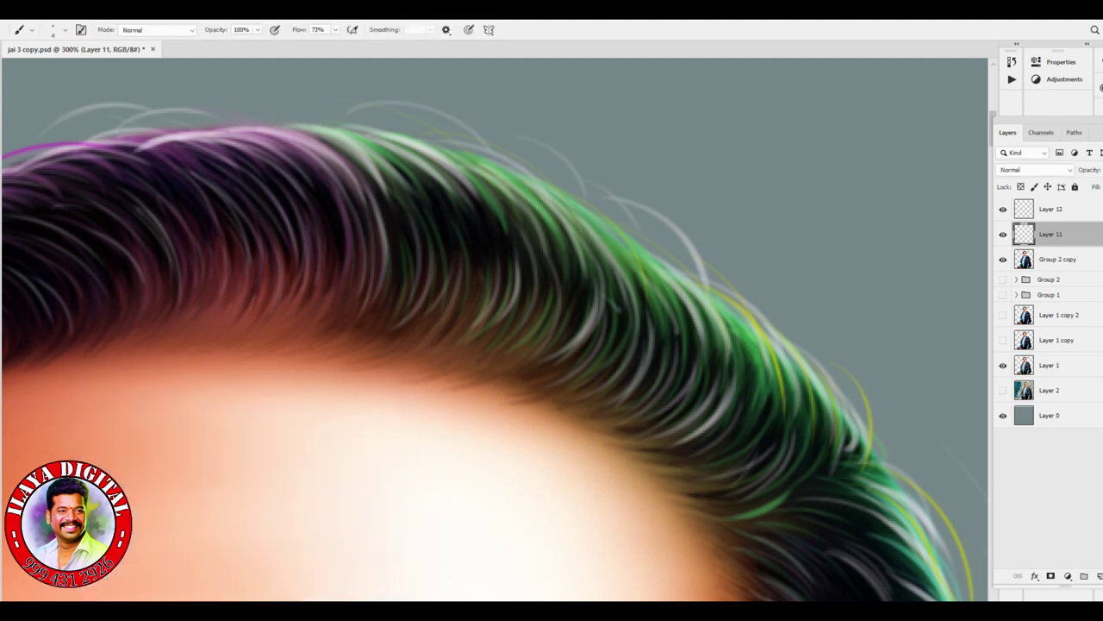
drag(608, 216, 690, 278)
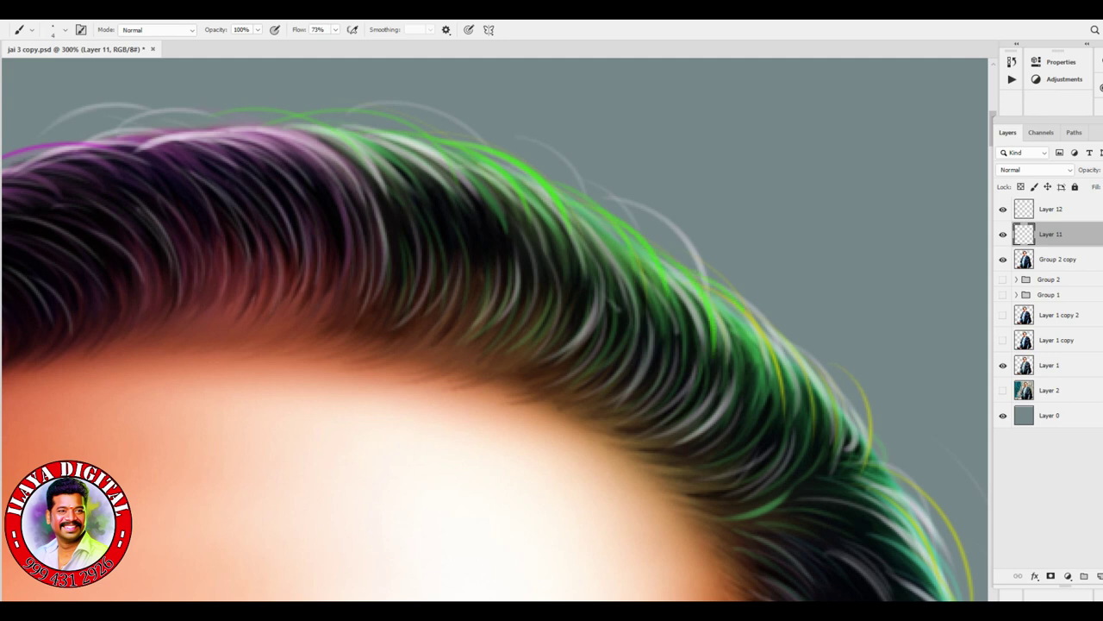
drag(755, 345, 800, 424)
drag(517, 345, 183, 179)
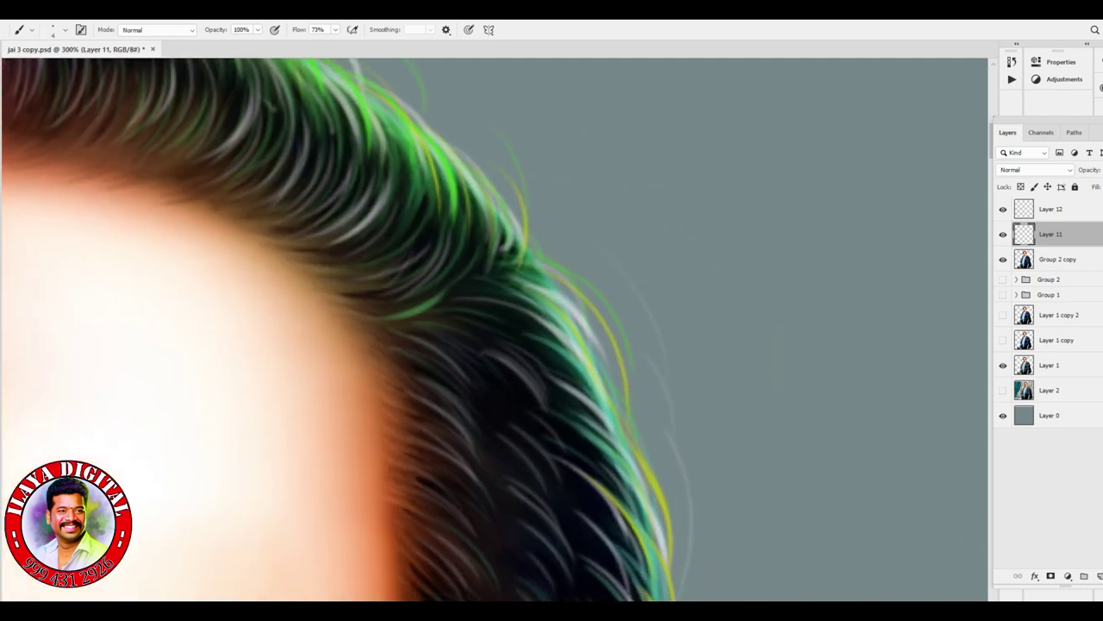
Step: Change the foreground color to a yellow-green and paint thin stray hairs along the crown's green-lit outer edge
click(249, 539)
click(227, 423)
key(Return)
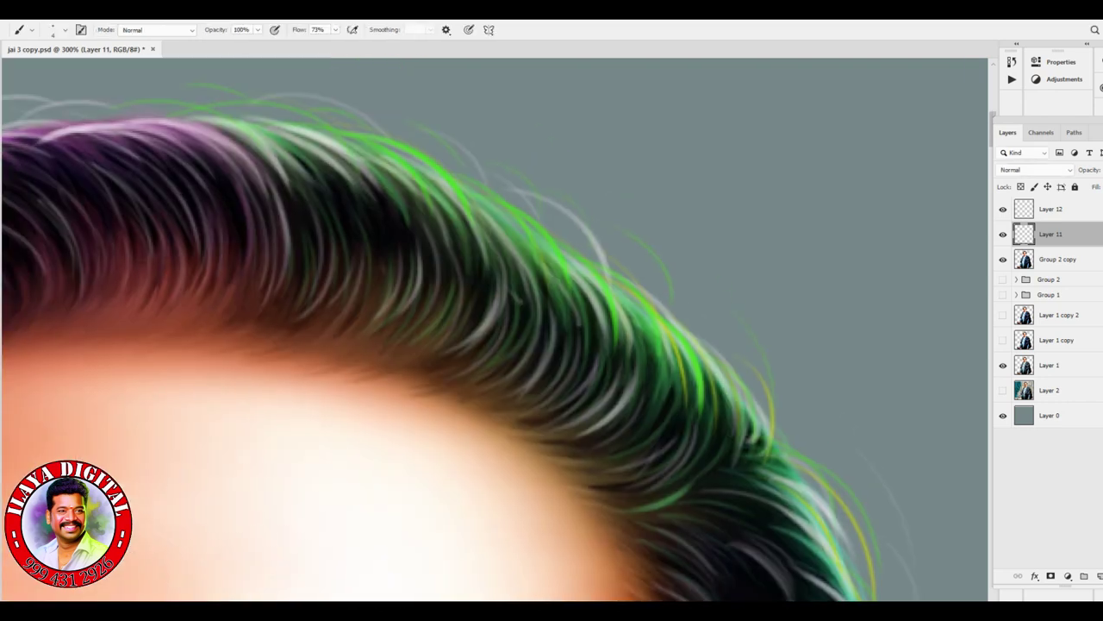
mouse_move(222, 118)
mouse_down()
mouse_move(505, 221)
mouse_move(670, 345)
mouse_move(762, 470)
mouse_up()
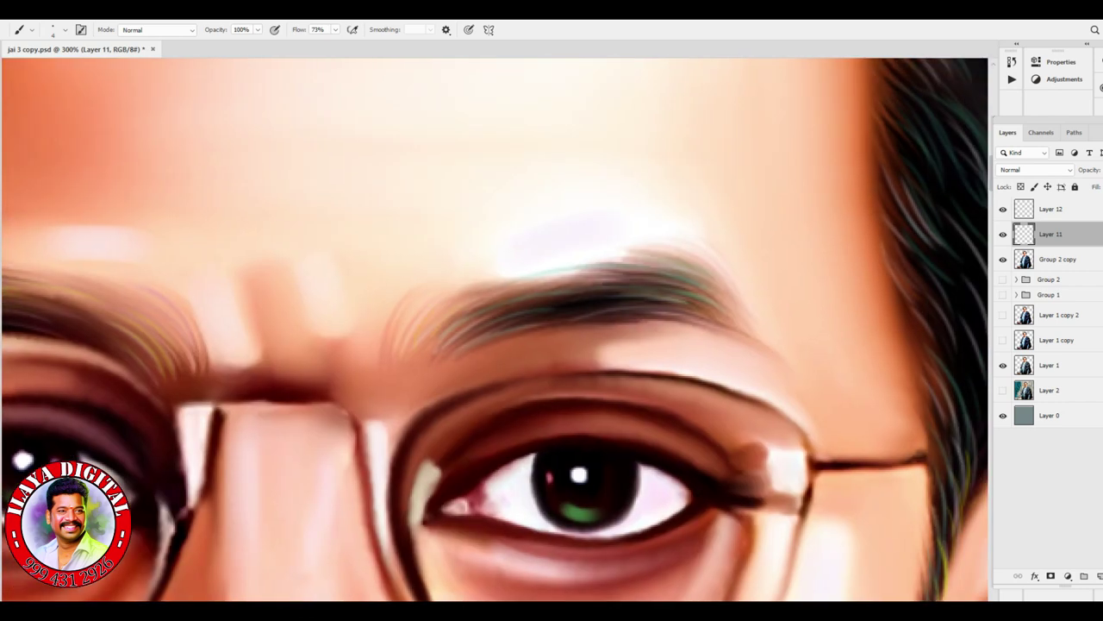
Step: Paint fine colored hairs through the lit-side eyebrow and check the retouching at full-portrait scale
drag(521, 321, 679, 315)
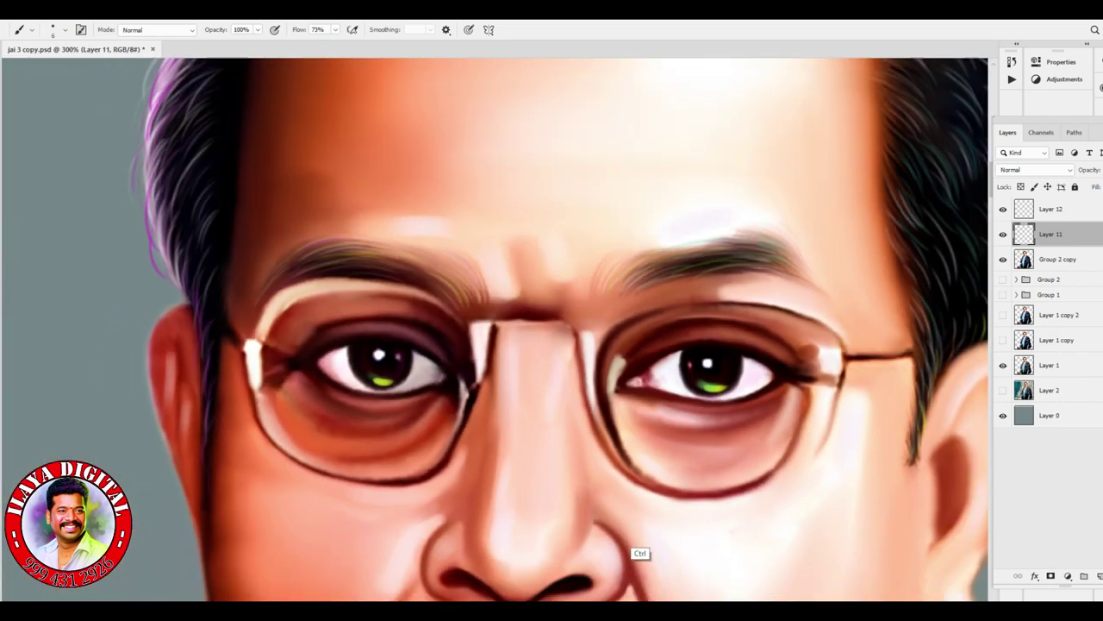
scroll(497, 329, down, 5)
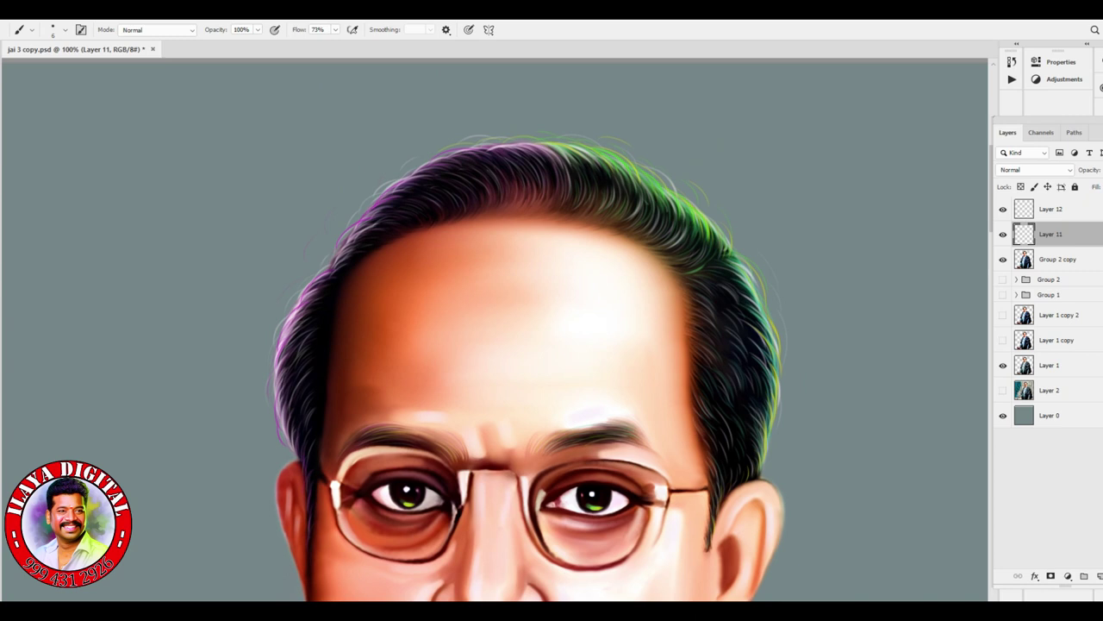
scroll(497, 330, down, 2)
scroll(496, 329, down, 3)
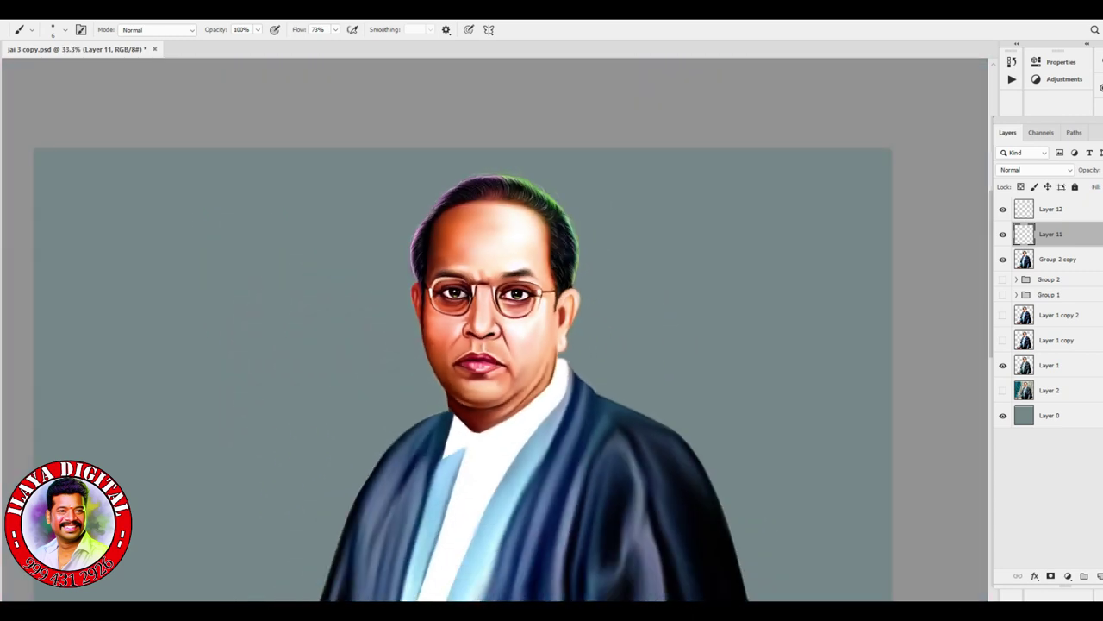
Step: Group Layer 12, Layer 11 and Group 2 copy, and create a merged single-layer copy of the group
shift+click(1058, 258)
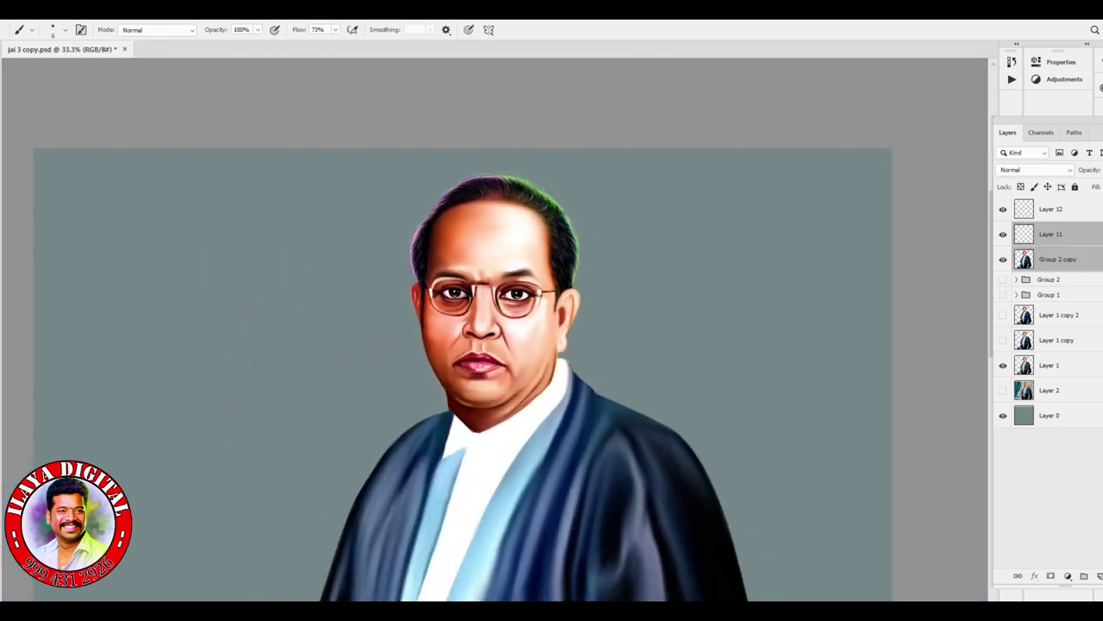
ctrl+click(1050, 209)
key(ctrl+g)
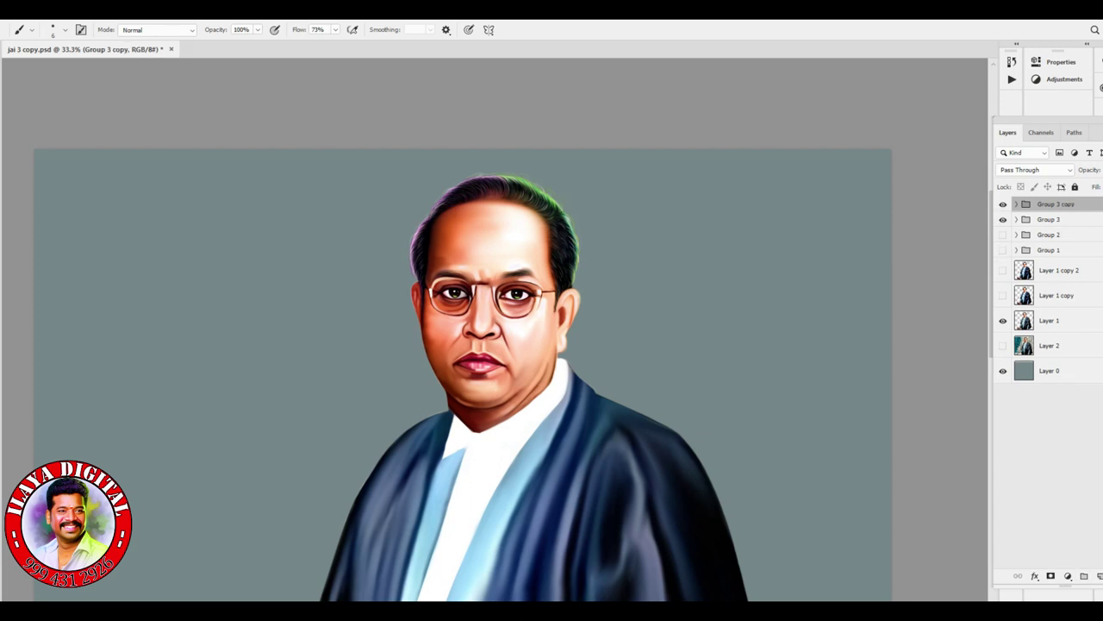
key(ctrl+alt+e)
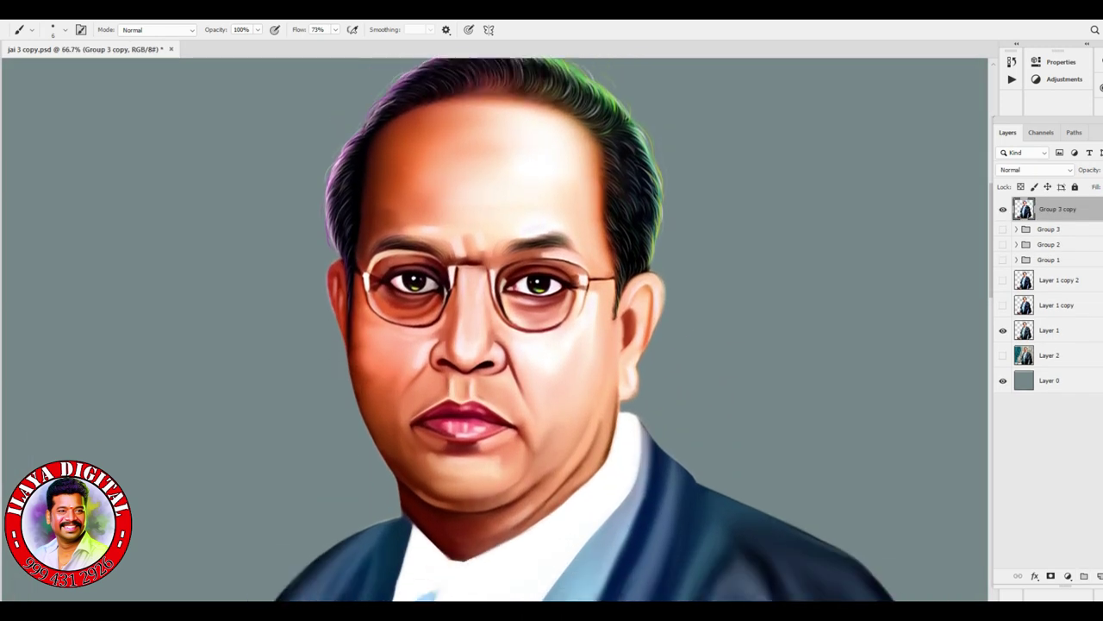
key(ctrl+minus)
key(ctrl+plus)
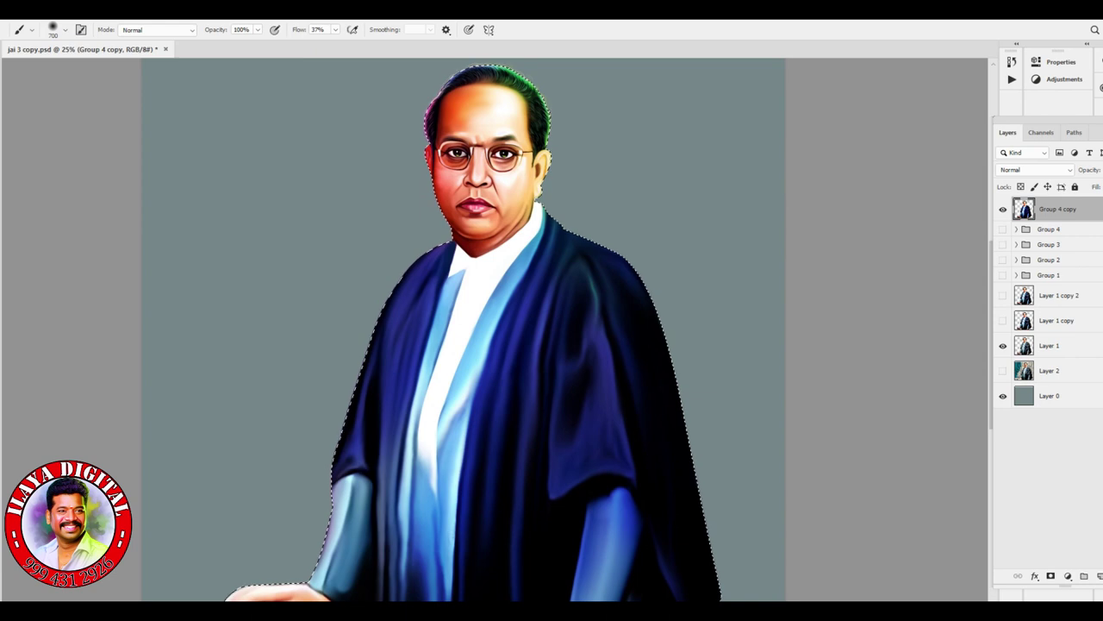
Step: Clear the selection around the figure and turn the Layer 0 background black with a Hue/Saturation lightness of -100
click(1049, 395)
key(ctrl+d)
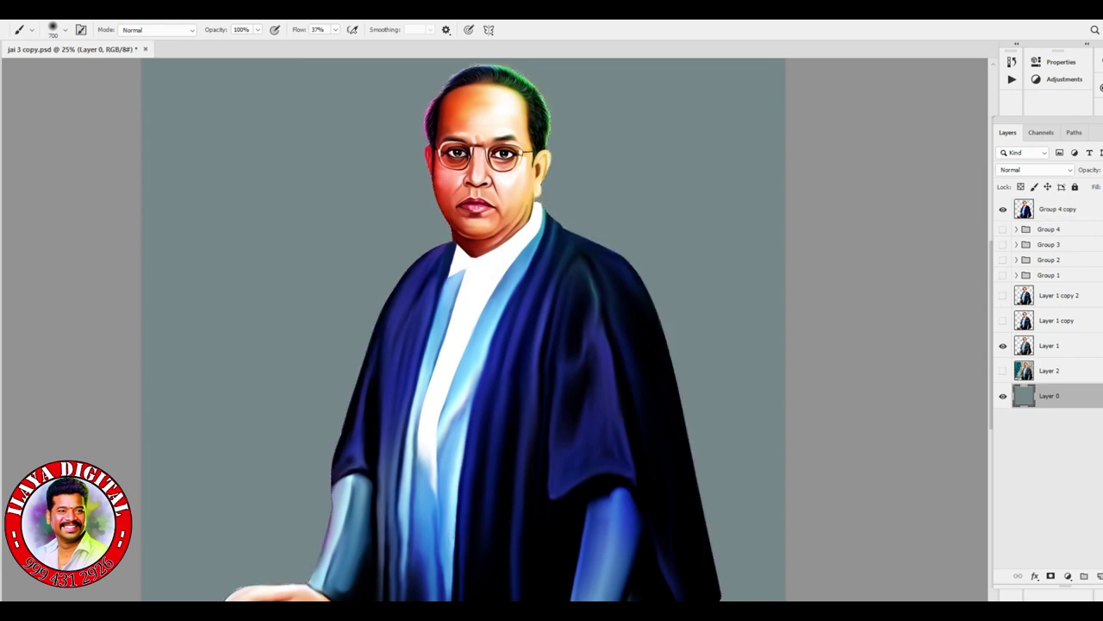
key(ctrl+u)
text(-100)
key(Return)
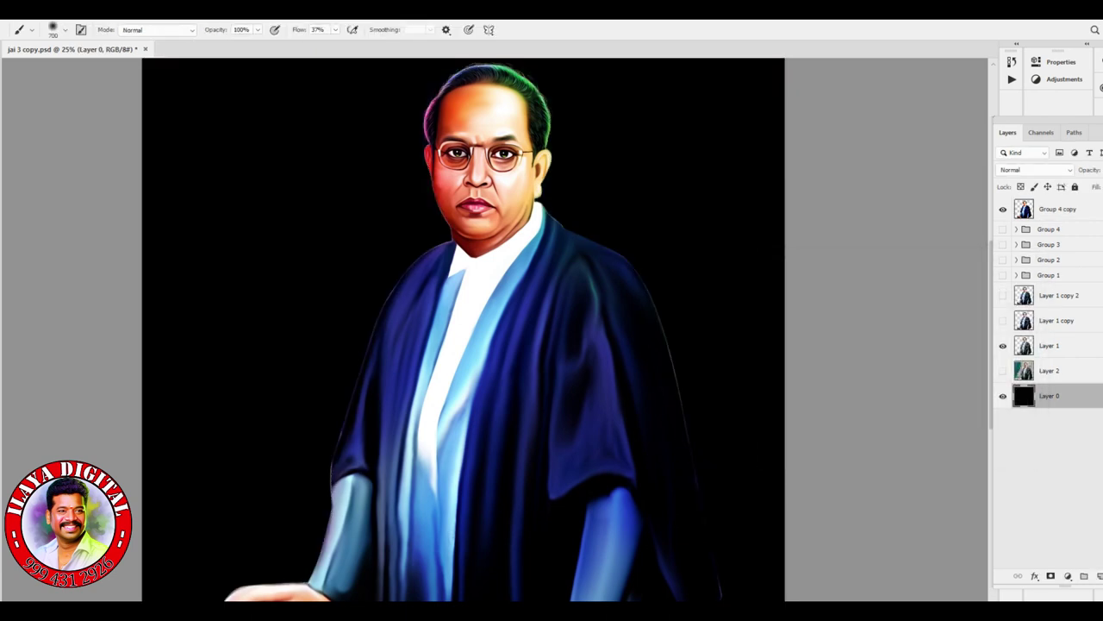
Step: On Group 4 copy, brighten the white shirt front, pale blue lapels and robe folds with the Dodge tool at 100% exposure
click(1057, 208)
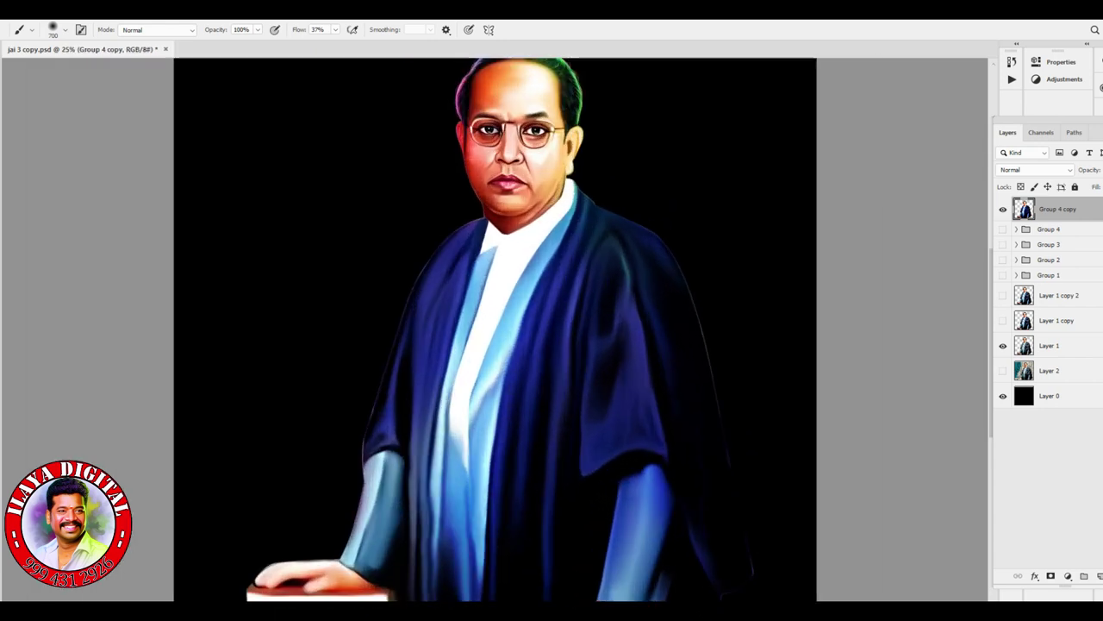
click(35, 285)
drag(484, 259, 508, 354)
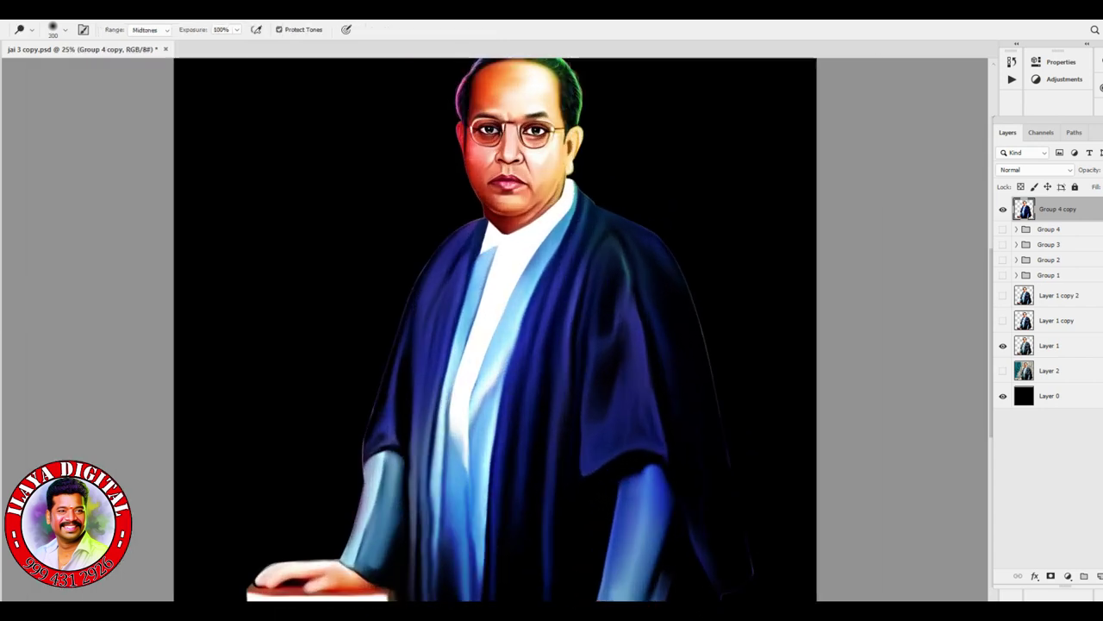
drag(500, 405, 549, 215)
drag(475, 258, 447, 565)
drag(483, 358, 483, 573)
drag(571, 289, 571, 349)
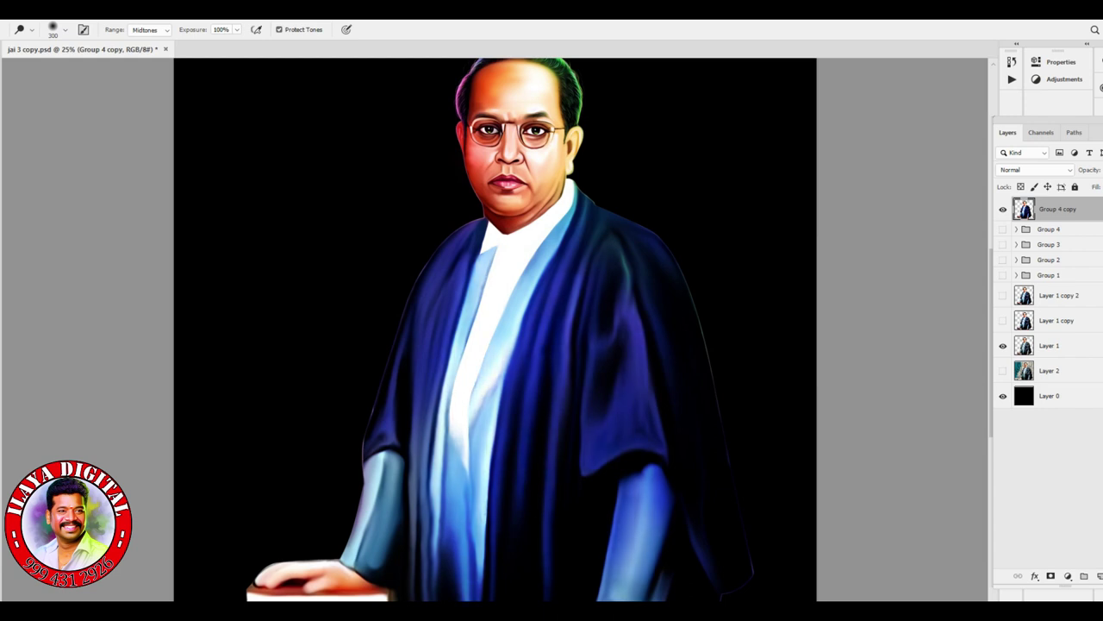
Step: Dodge the blue sleeve and cuff of the hanging arm with a 500 px brush, and set the tonal range back to Midtones
scroll(495, 327, down, 2)
drag(636, 410, 628, 538)
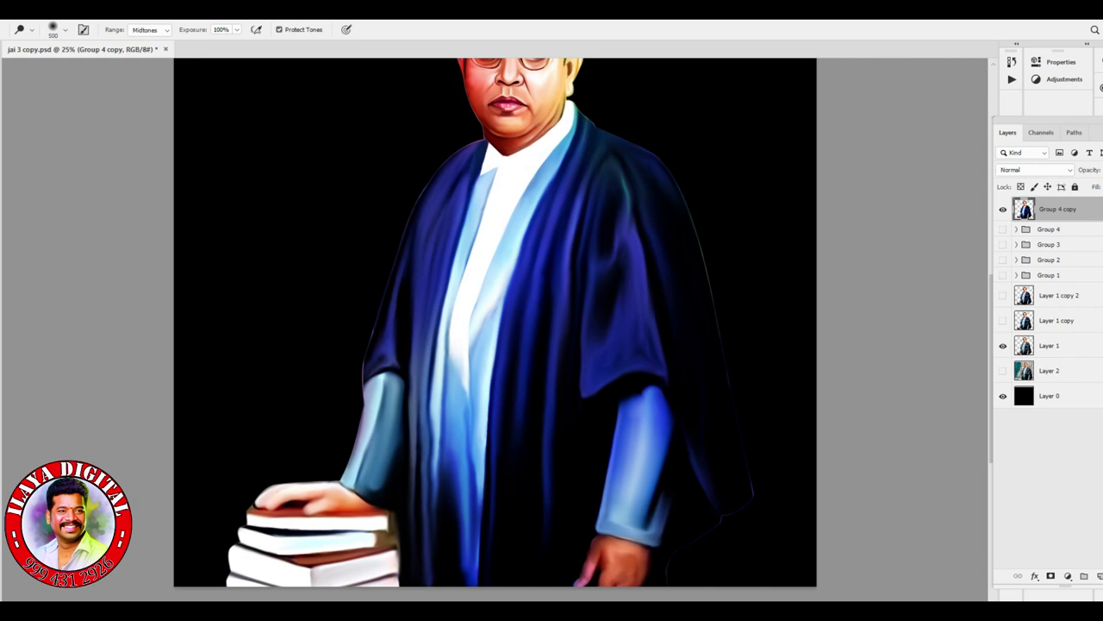
click(148, 30)
click(143, 60)
drag(636, 435, 627, 569)
click(148, 30)
click(143, 46)
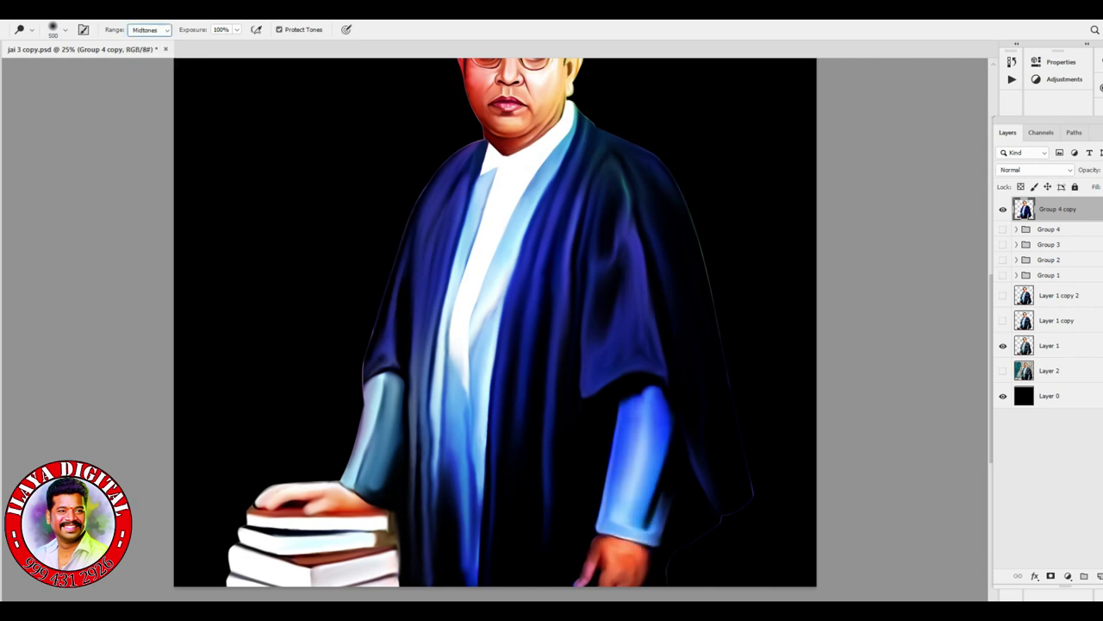
Step: Dodge the sleeve above the resting hand, the pale blue lapel and the hanging arm's sleeve in Midtones with a 500 px brush
mouse_move(371, 379)
mouse_down()
mouse_move(370, 492)
mouse_move(345, 530)
mouse_up()
drag(457, 535, 491, 202)
drag(638, 426, 638, 479)
Step: Brighten the violet, blue and green rim of the hair with the Dodge tool, using a 125 px brush
scroll(495, 328, up, 5)
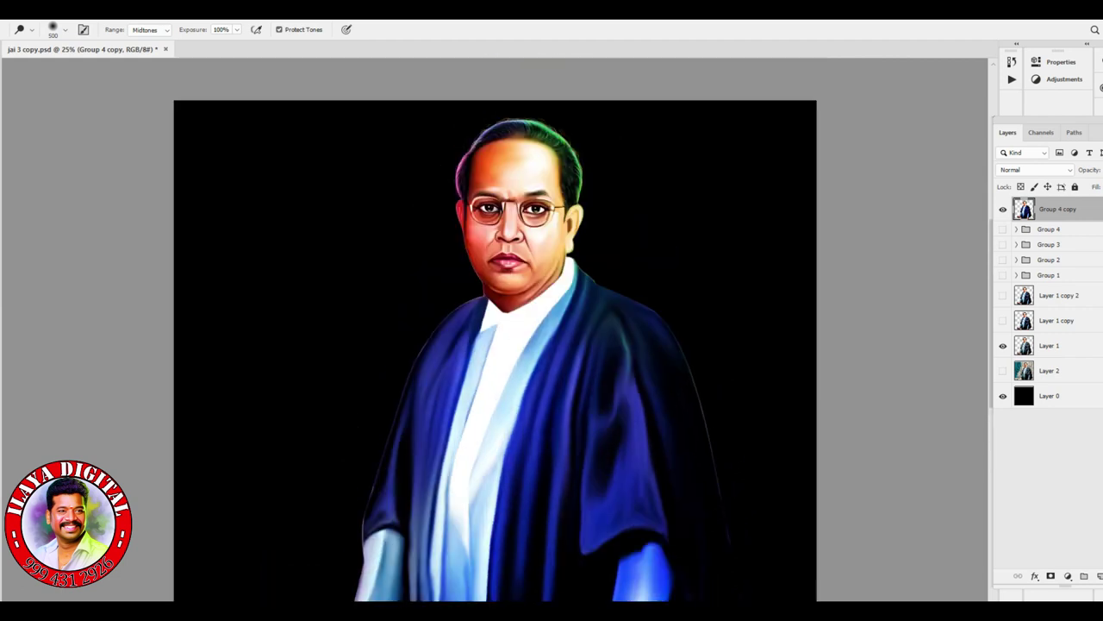
scroll(492, 241, up, 5)
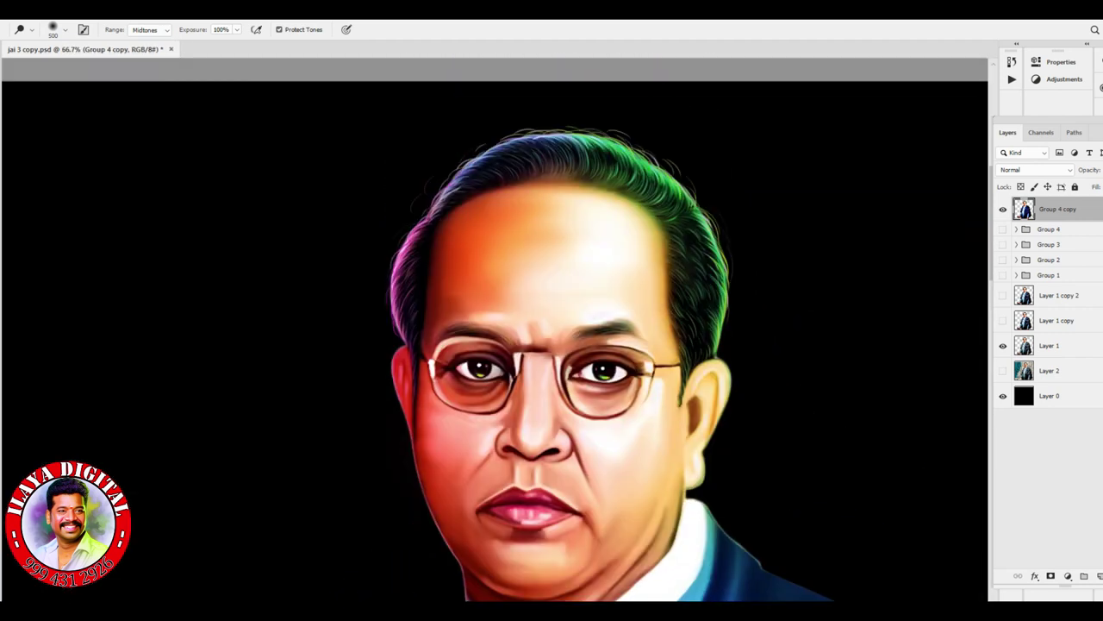
key(bracketright)
drag(412, 230, 399, 296)
mouse_move(439, 185)
mouse_down()
mouse_move(595, 142)
mouse_move(716, 276)
mouse_move(721, 384)
mouse_up()
key(bracketright)
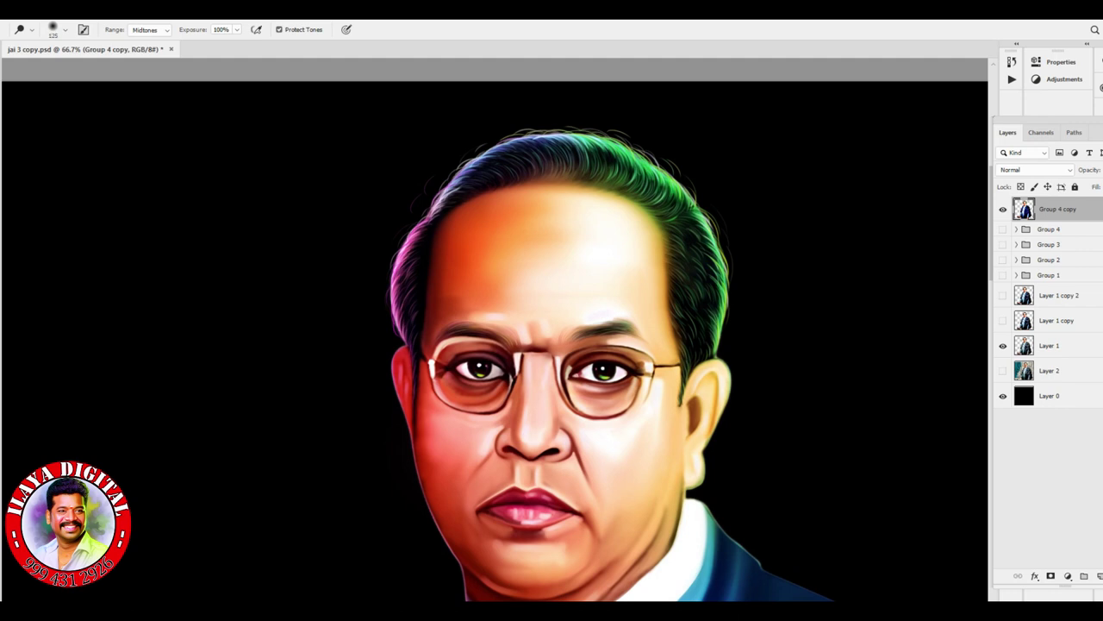
Step: Dodge the highlights on the lips and face, starting with a 70 px brush and enlarging it to 175 px
scroll(496, 327, down, 3)
key(bracketleft)
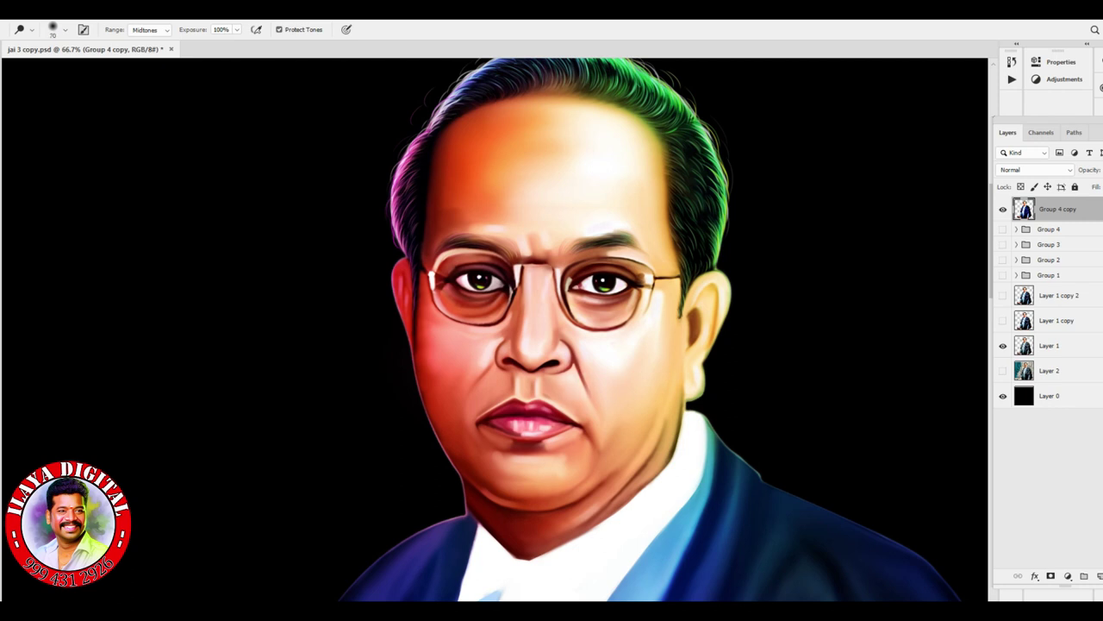
key(bracketright)
key(bracketright)
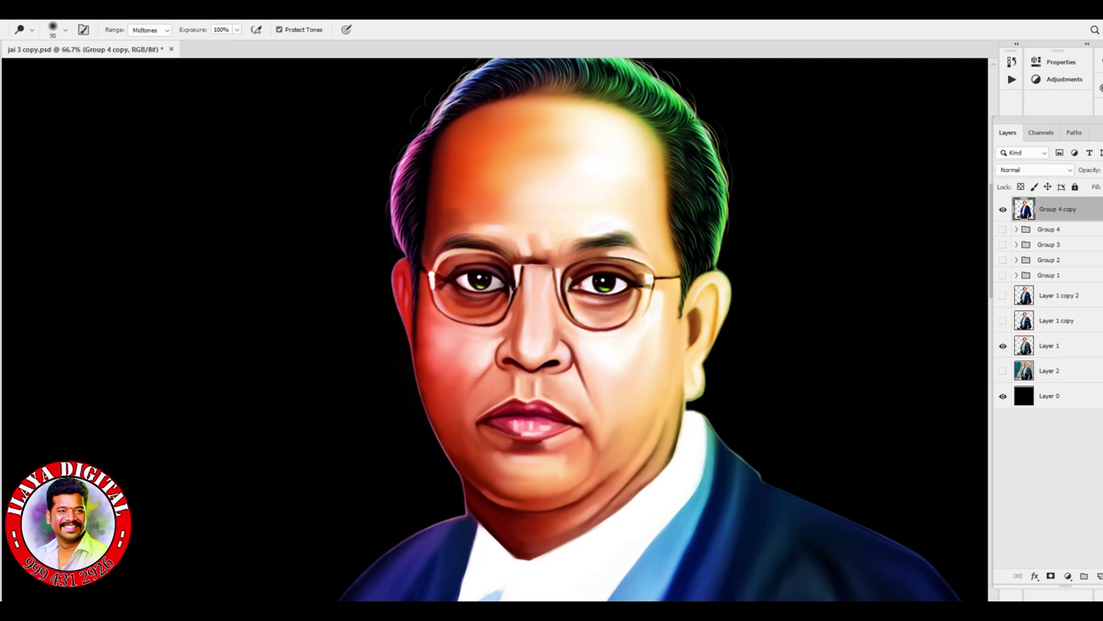
key(bracketright)
key(bracketright)
key(bracketright)
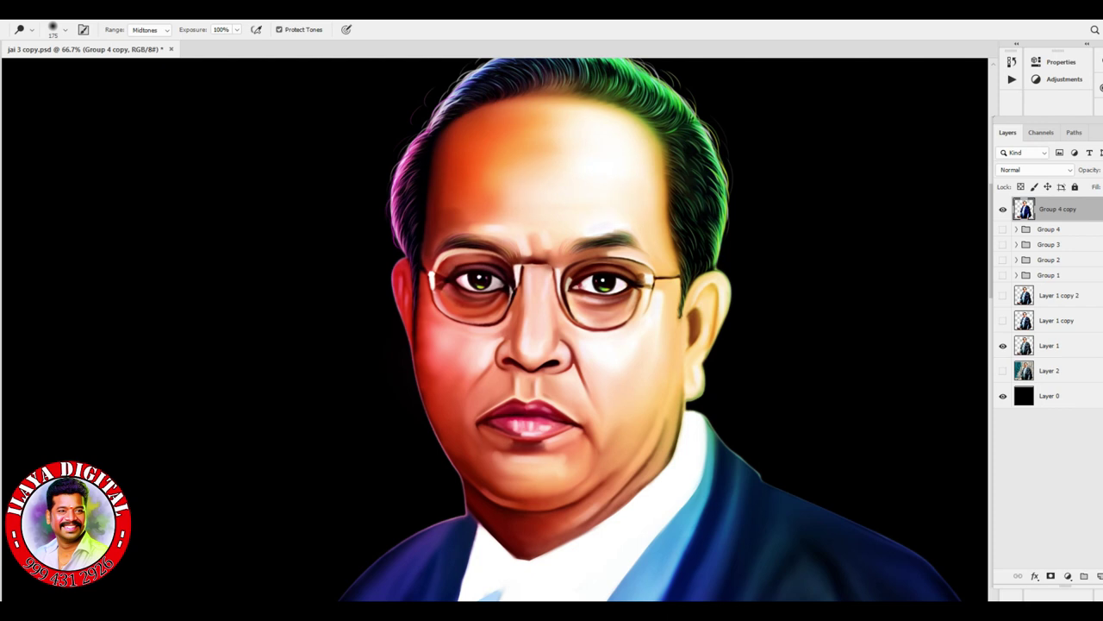
Step: Handwrite a short Tamil word in white on the black background beside the figure with a 7 px Brush at 37% flow
key(b)
key(ctrl+minus)
key(ctrl+minus)
drag(77, 259, 121, 248)
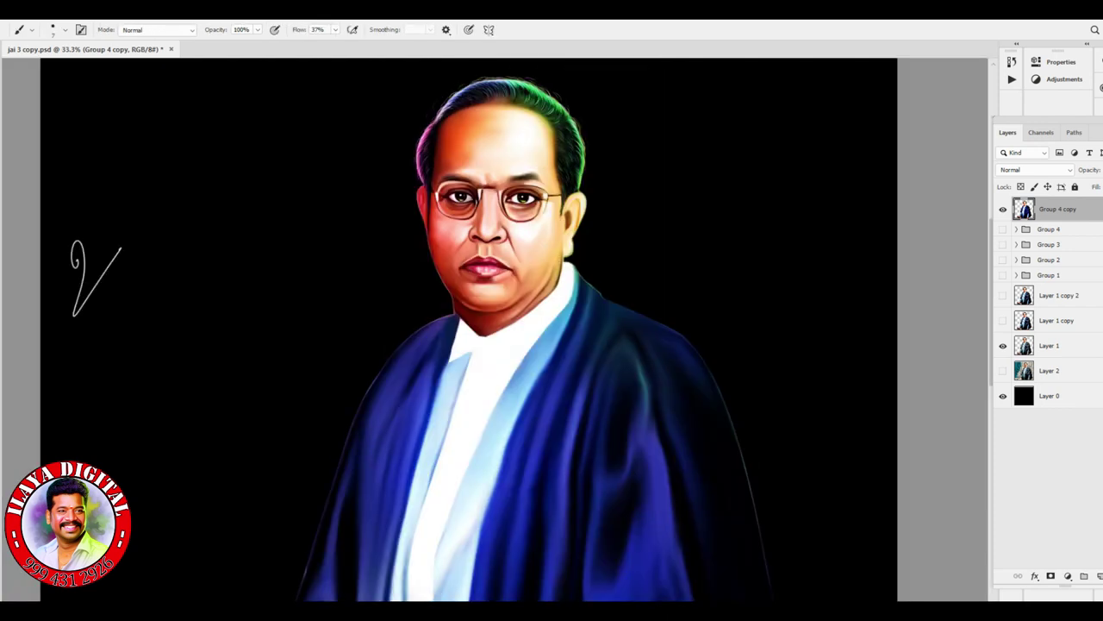
mouse_move(153, 181)
mouse_down()
mouse_move(182, 134)
mouse_move(215, 177)
mouse_up()
drag(155, 140, 159, 129)
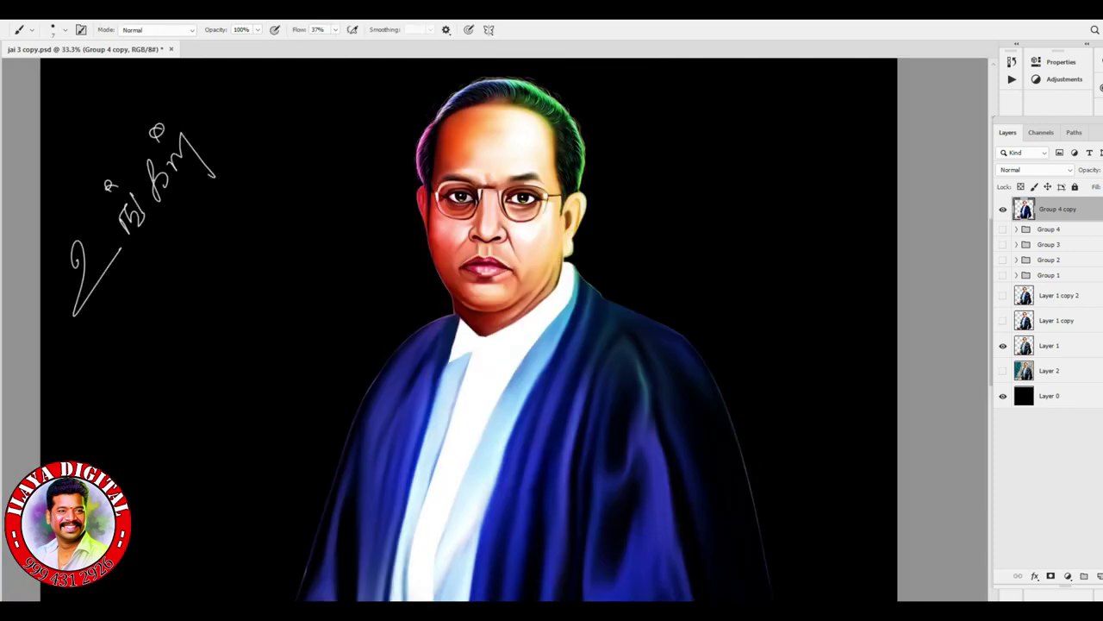
Step: Handwrite the artist's name and phone number with slanted underlines beside the figure, and ILAYA DIGITAL on the other side of the head
mouse_move(115, 380)
mouse_down()
mouse_move(161, 398)
mouse_move(243, 255)
mouse_move(268, 281)
mouse_up()
mouse_move(367, 157)
mouse_down()
mouse_move(148, 485)
mouse_move(234, 473)
mouse_move(305, 361)
mouse_up()
drag(316, 303, 376, 247)
drag(369, 253, 384, 225)
drag(433, 281, 282, 483)
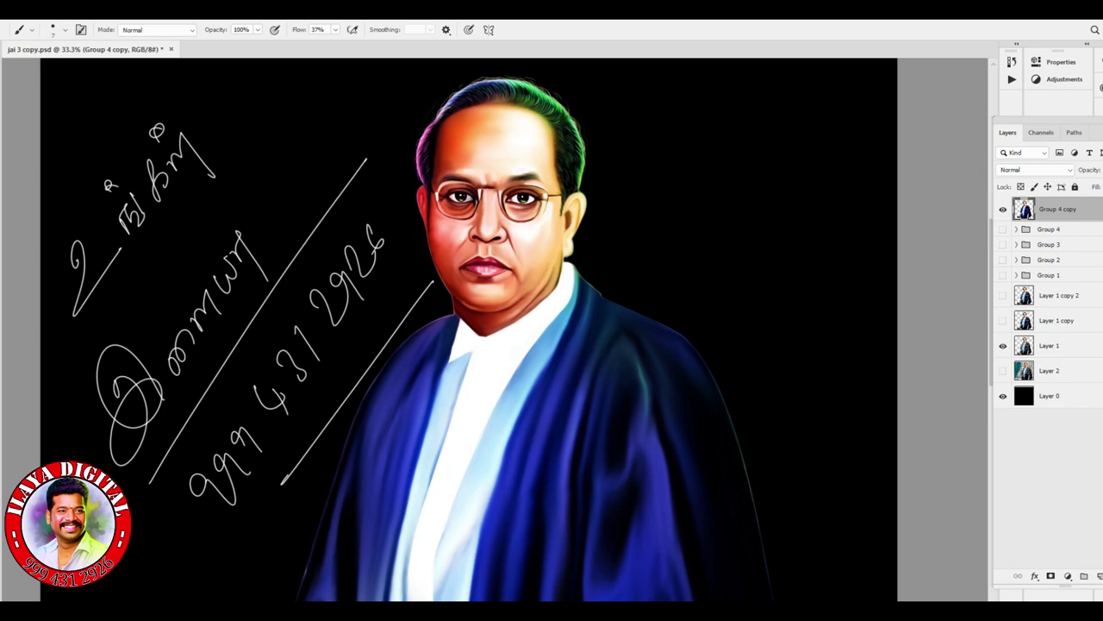
mouse_move(640, 184)
mouse_down()
mouse_move(729, 162)
mouse_move(778, 110)
mouse_move(741, 250)
mouse_move(897, 110)
mouse_up()
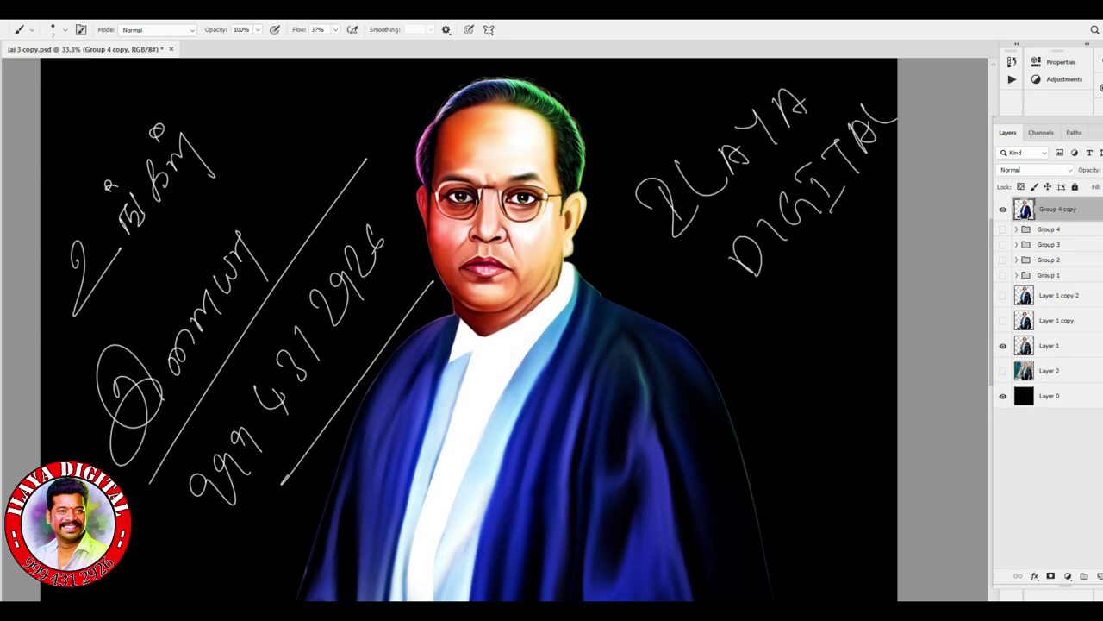